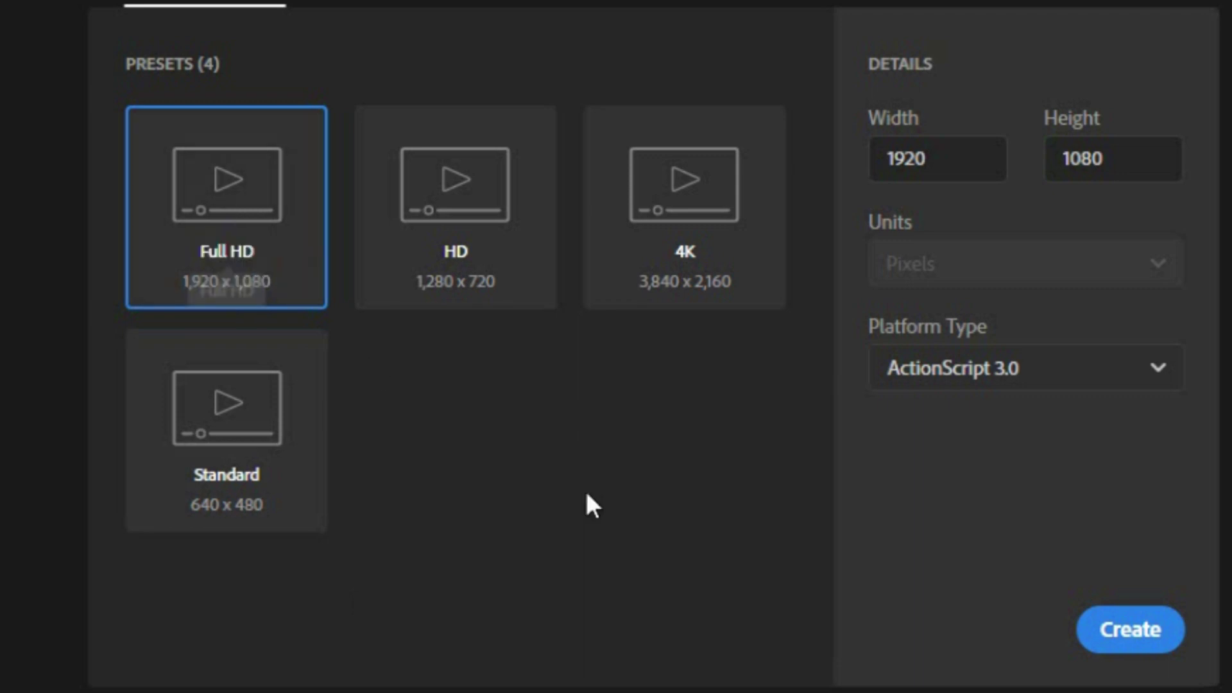
Create a Full HD 1920 x 1080 ActionScript 3.0 document and add a new Graphic symbol named Mobil
left_click(1144, 638)
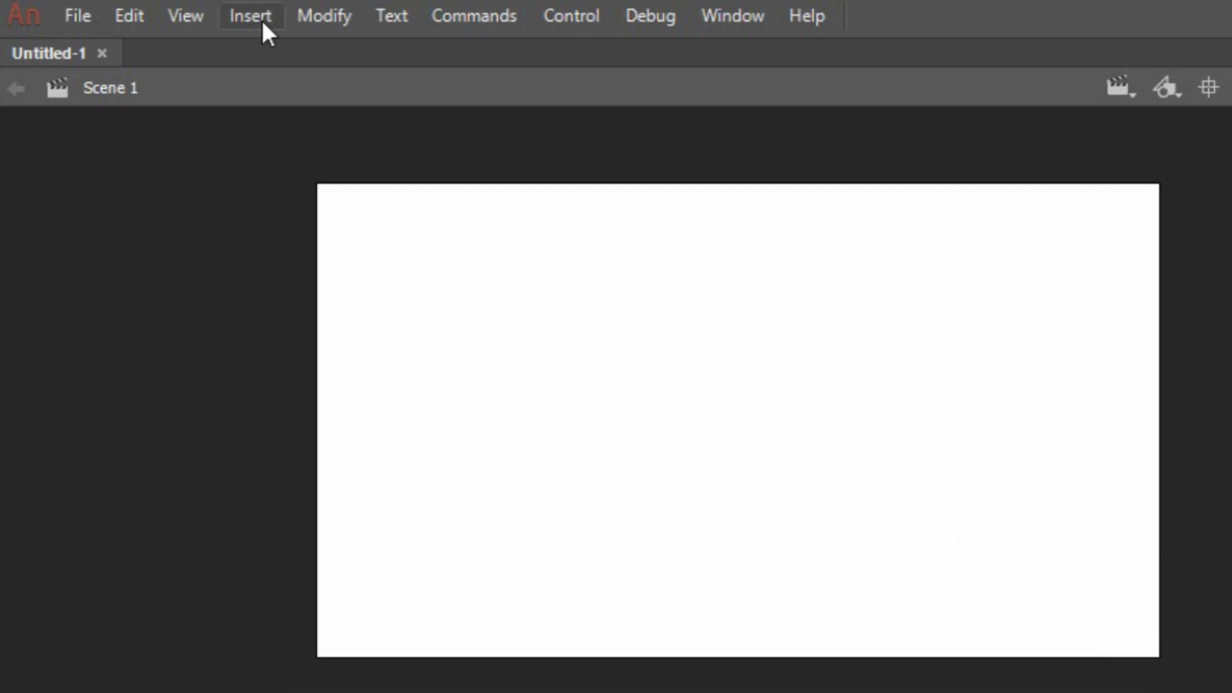
left_click(250, 15)
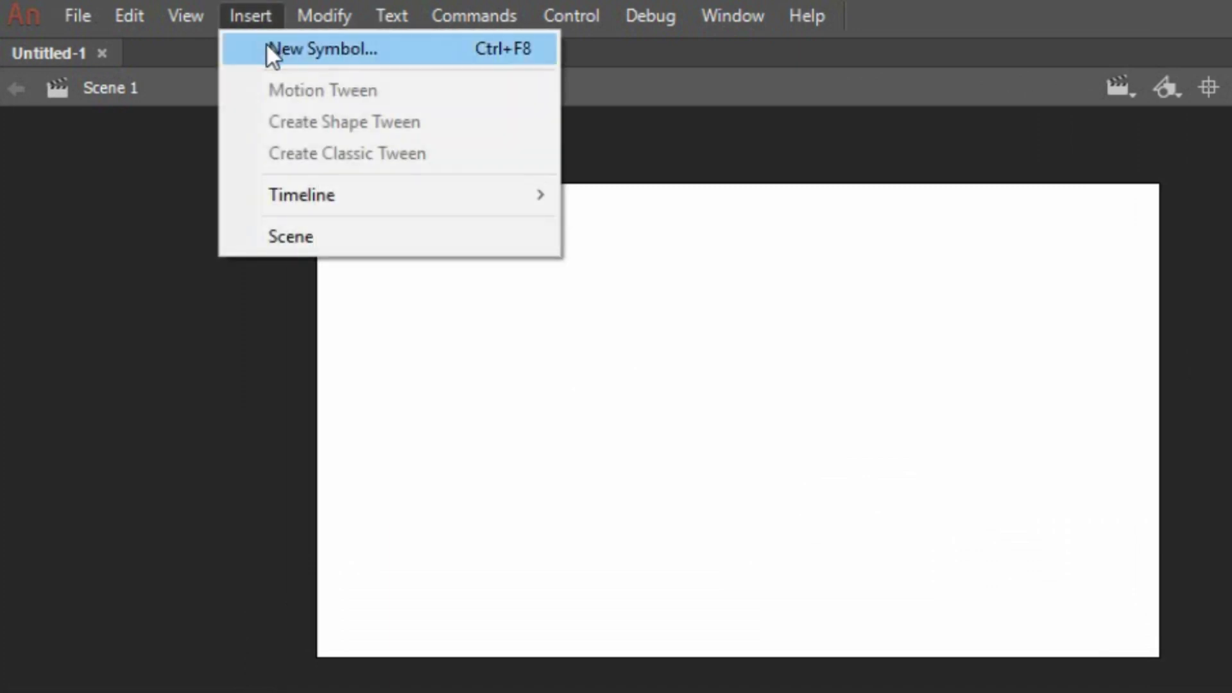
left_click(271, 50)
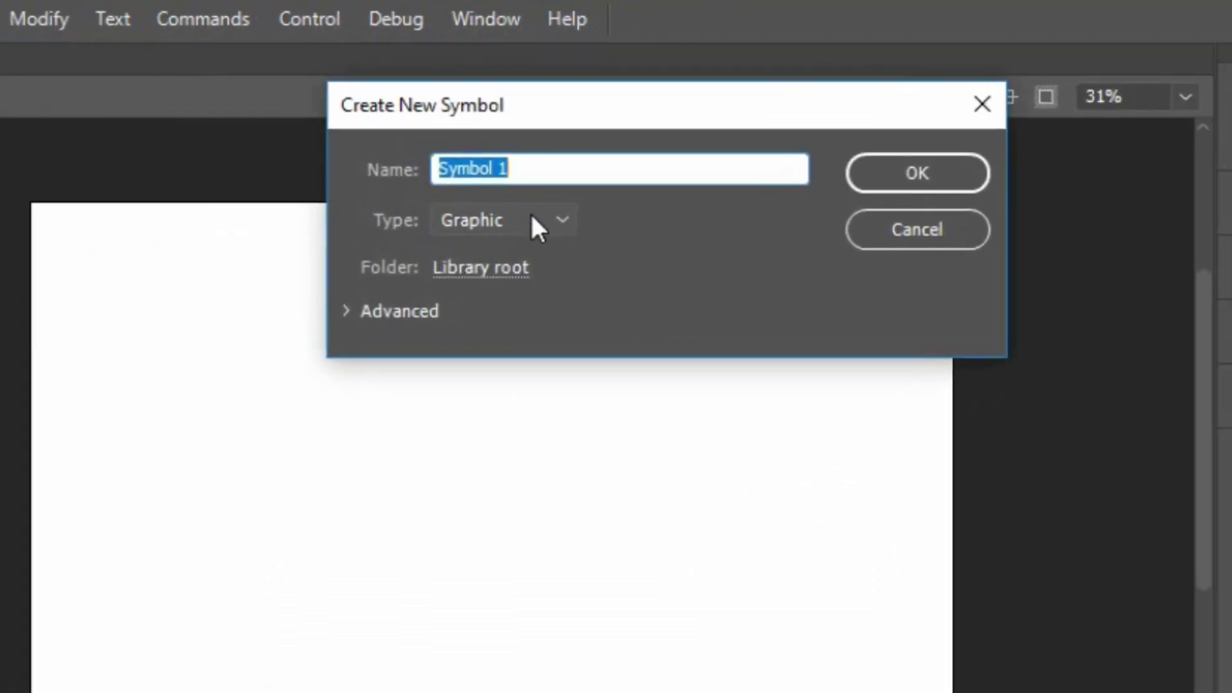
type("Mobil")
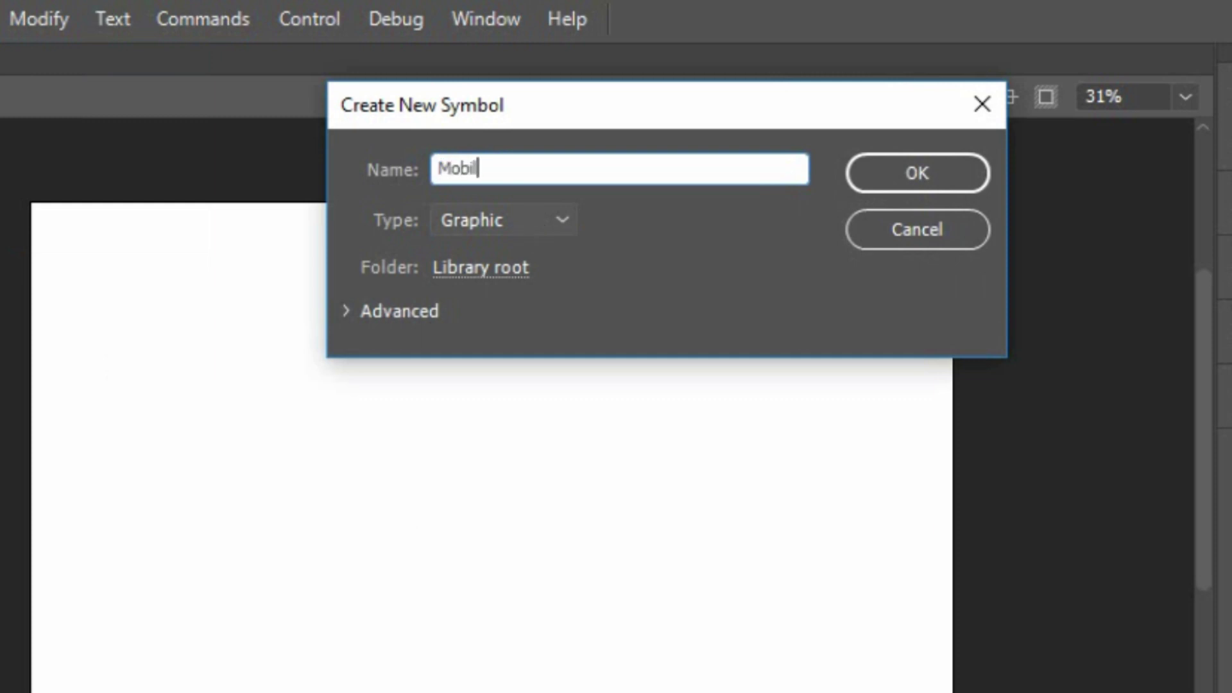
left_click(491, 221)
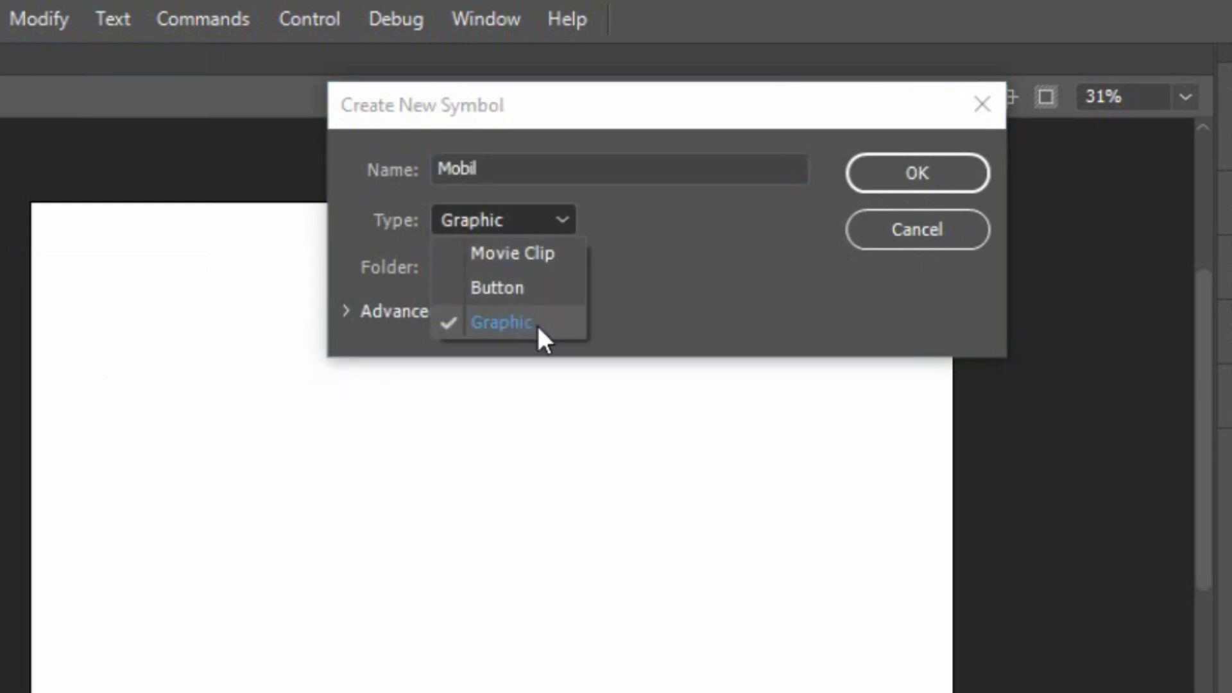
left_click(538, 326)
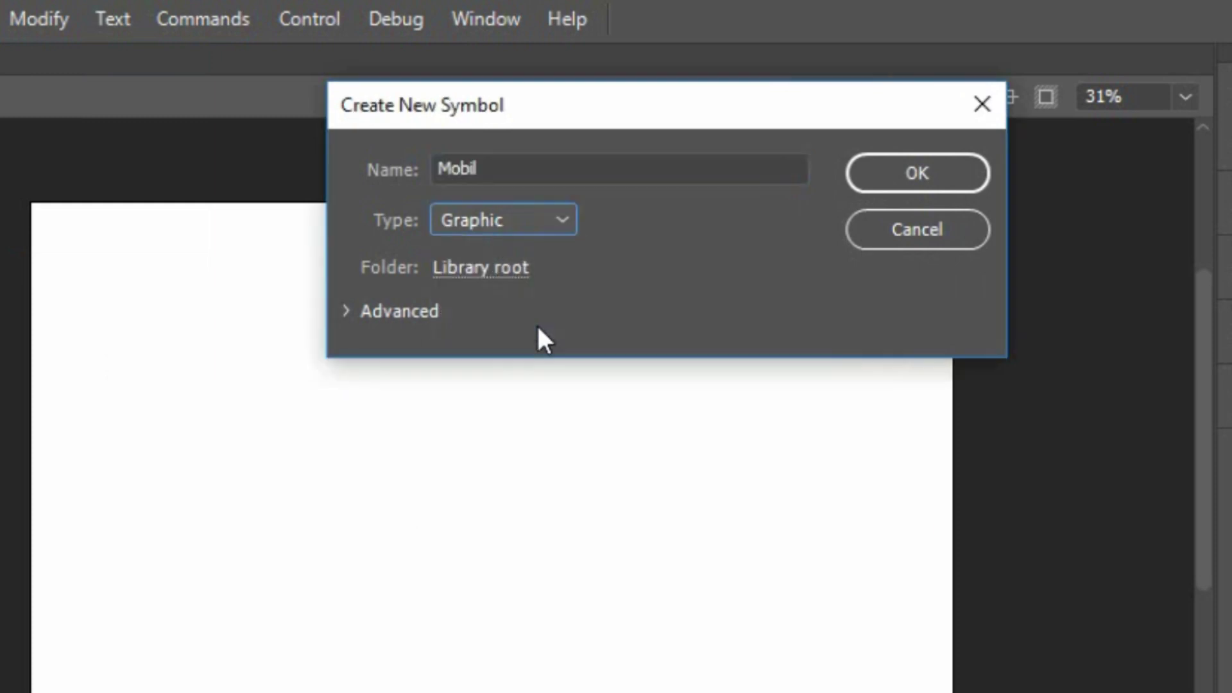
left_click(953, 169)
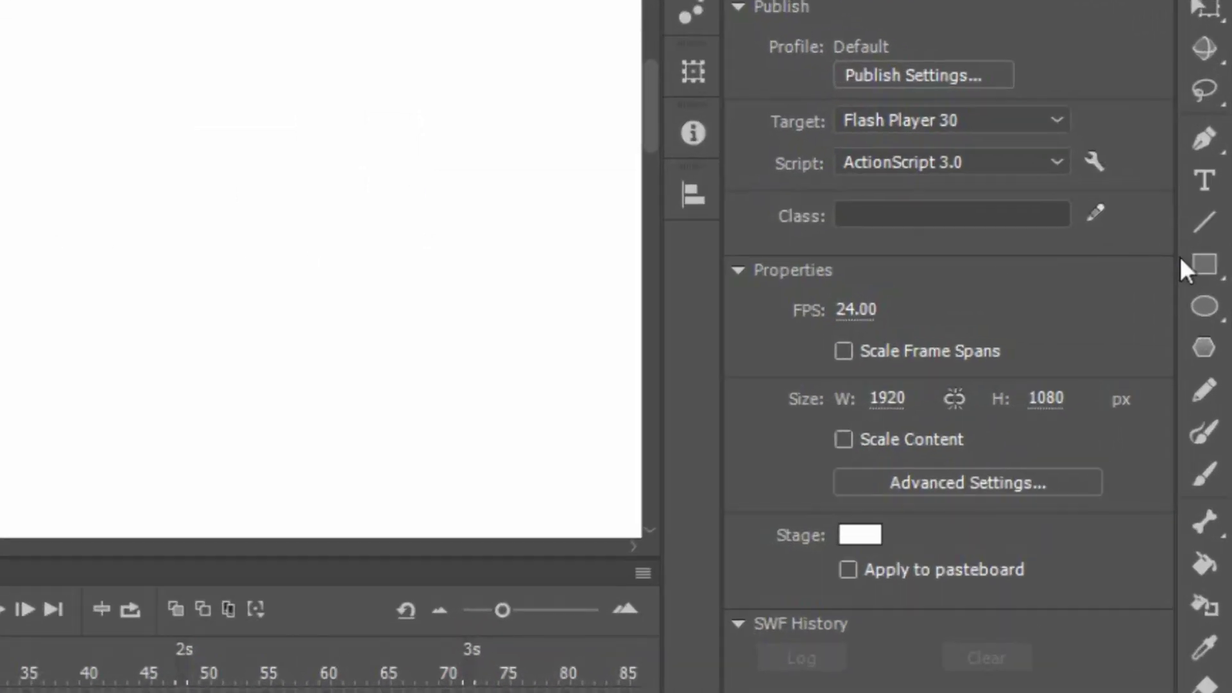
Draw a rectangle with red fill and black stroke of 14, and a wider matching one overlapping its lower edge, forming a car body
left_click(1206, 264)
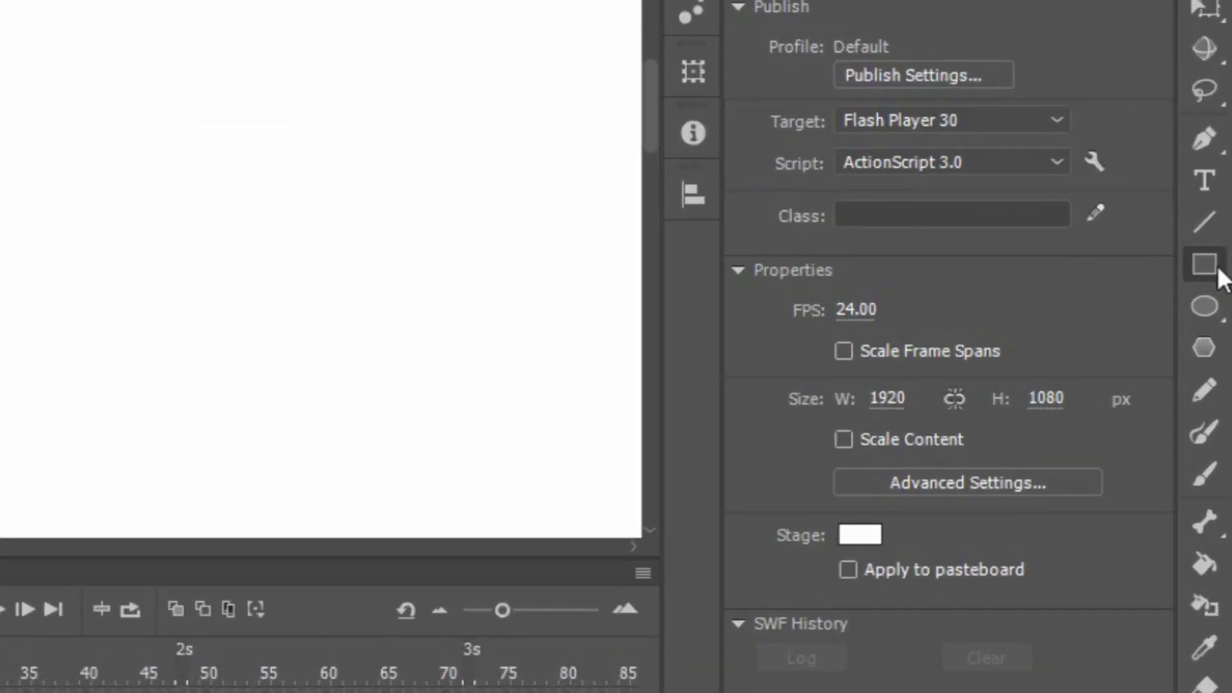
left_click(1211, 264)
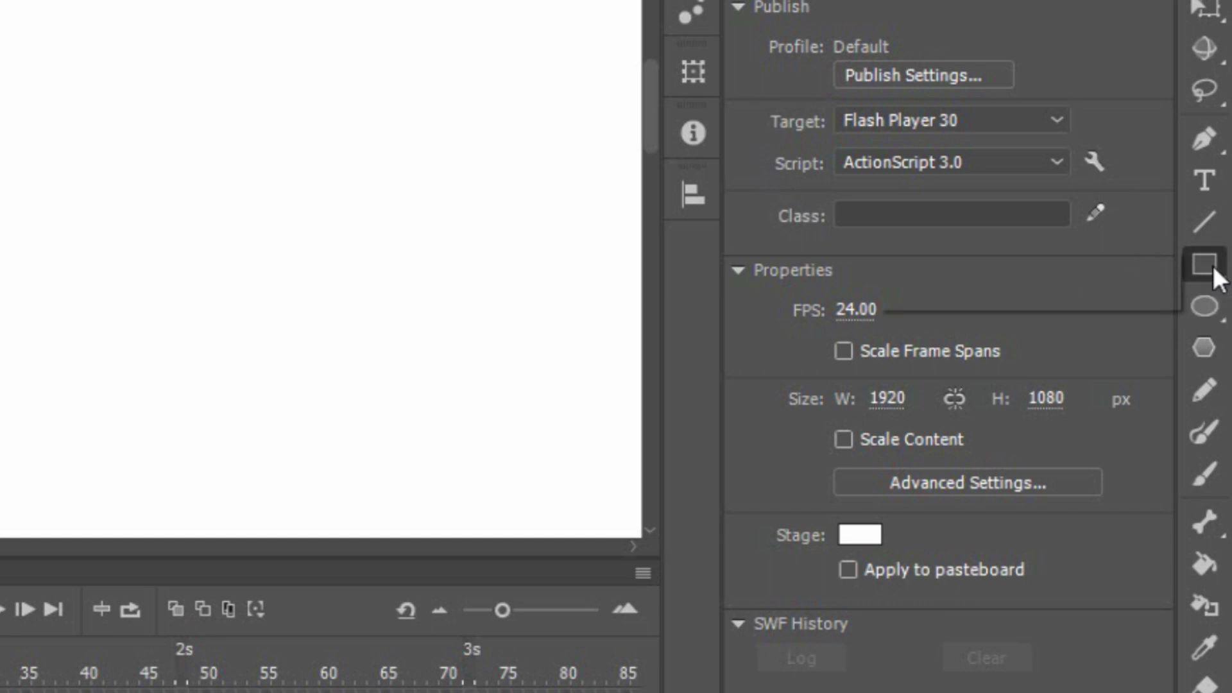
left_click(1107, 261)
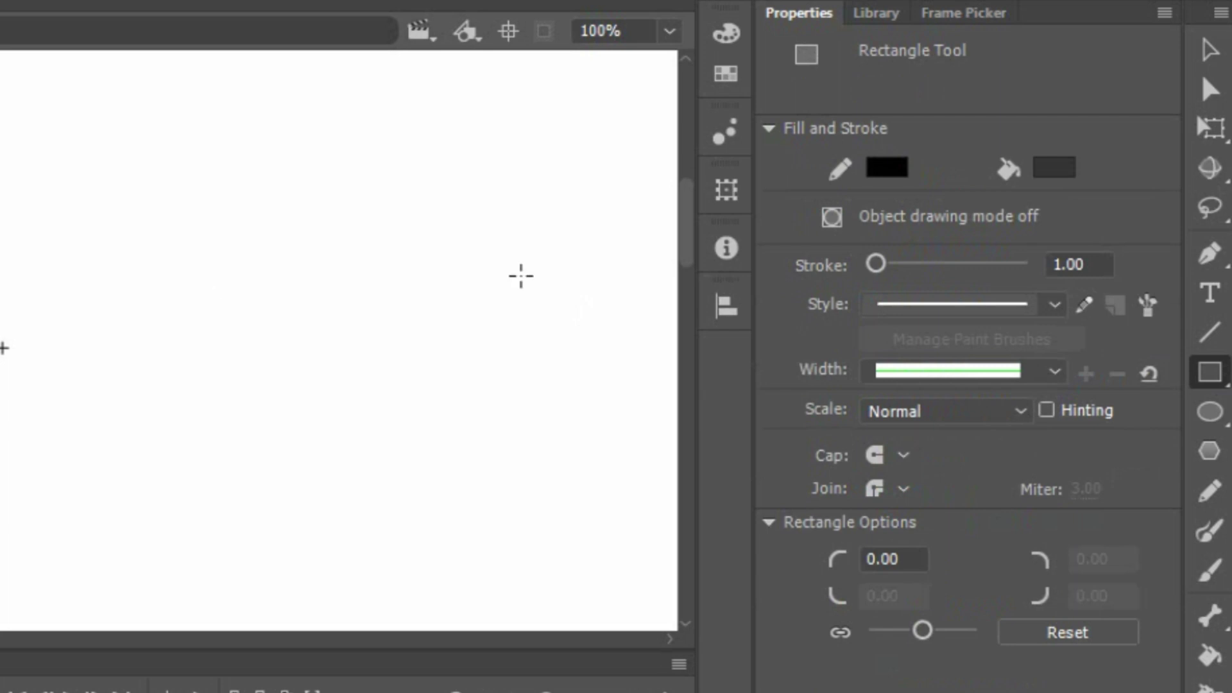
left_click(1057, 173)
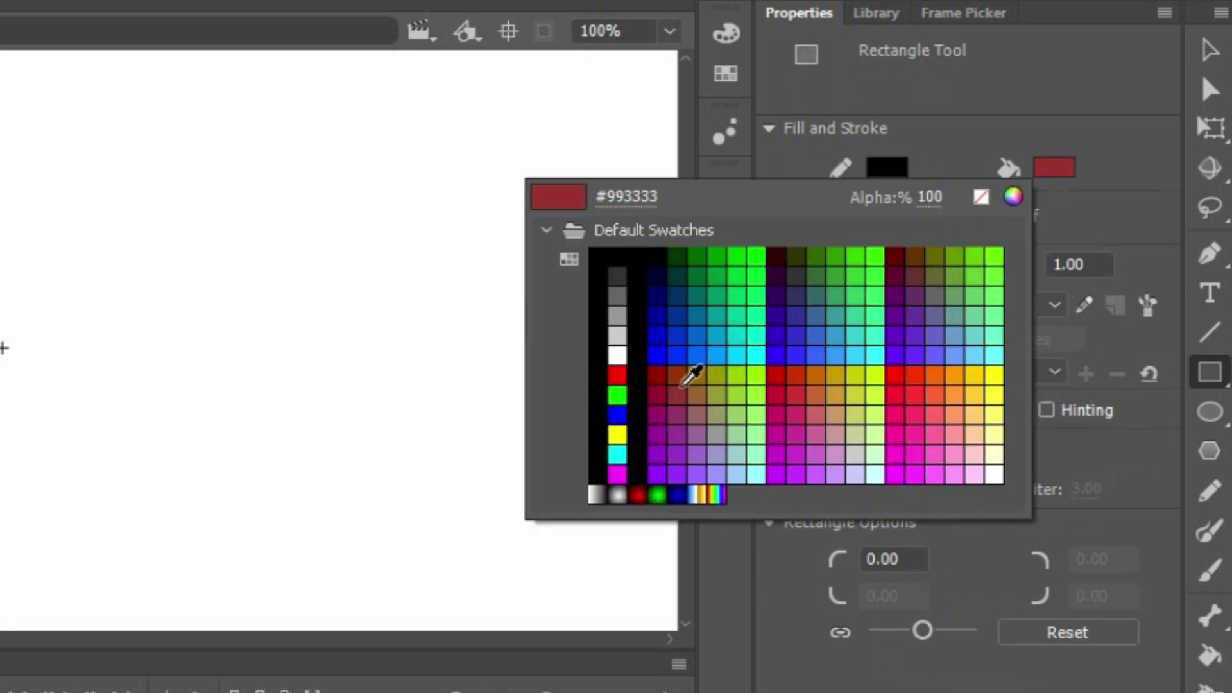
left_click(617, 374)
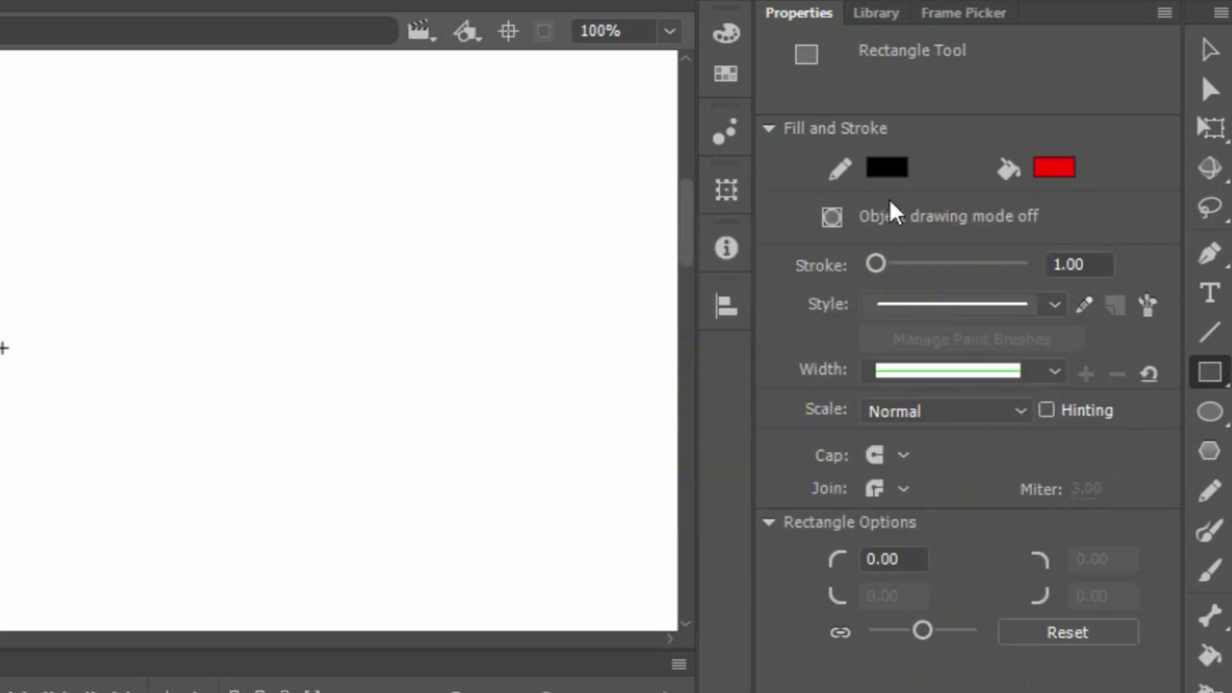
left_click(886, 168)
key("Escape")
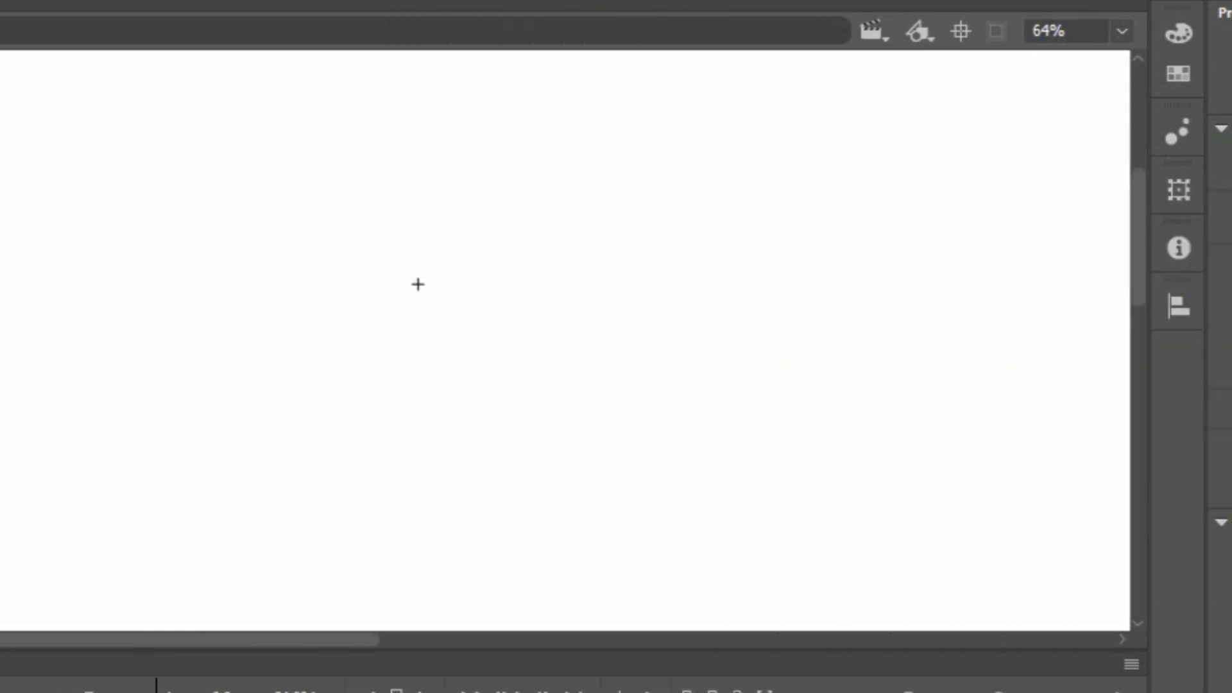
left_click_drag(358, 186, 711, 352)
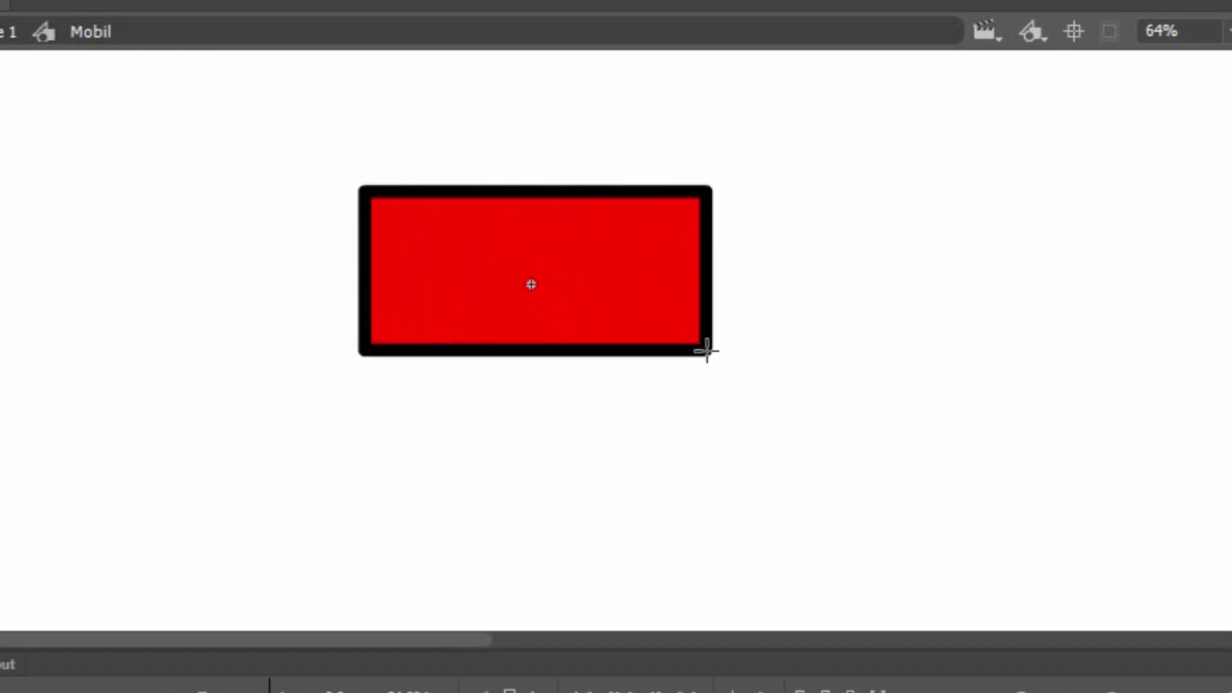
left_click_drag(272, 293, 784, 467)
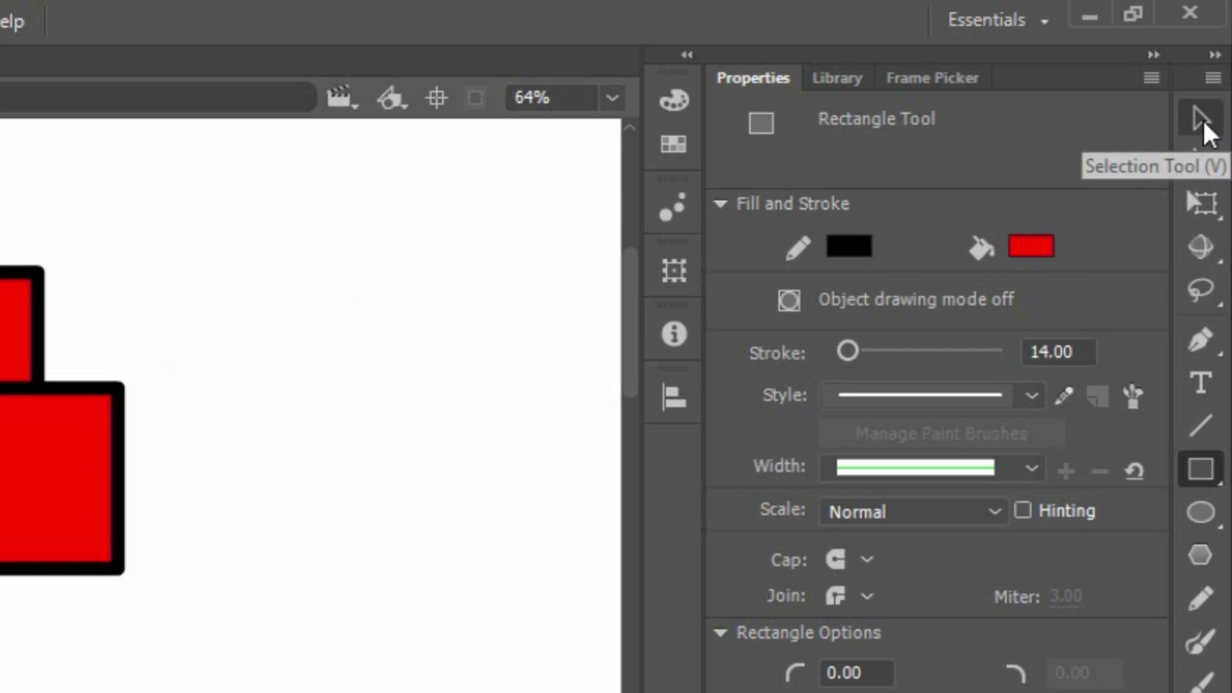
Bow the lower rectangle's right edge outward and pull its upper-right corner slightly inward
left_click(1204, 124)
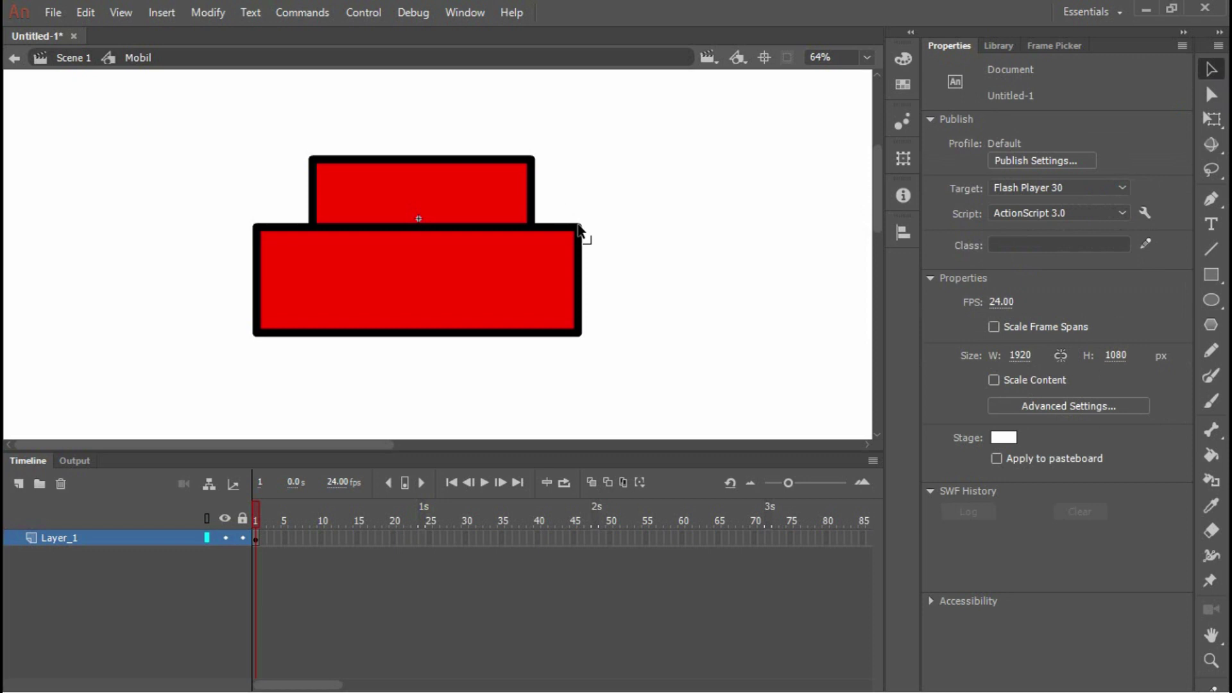
left_click(576, 226)
left_click(645, 259)
left_click_drag(580, 266, 576, 226)
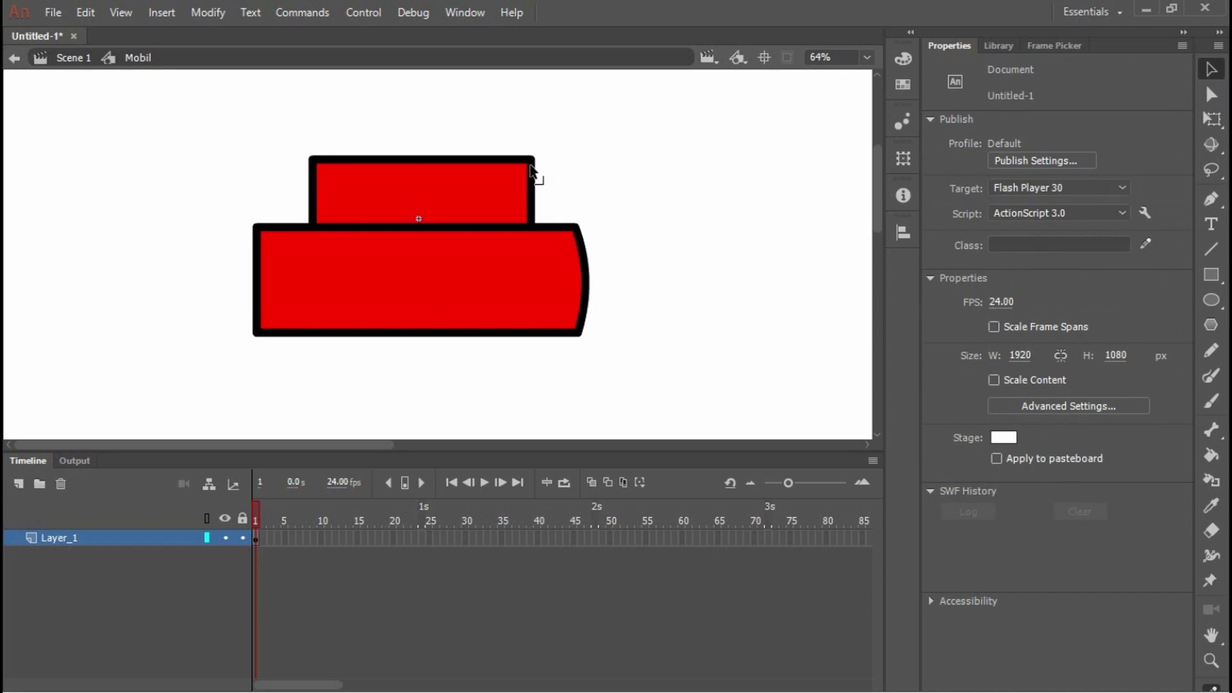
key("alt+Tab")
key("alt+Tab")
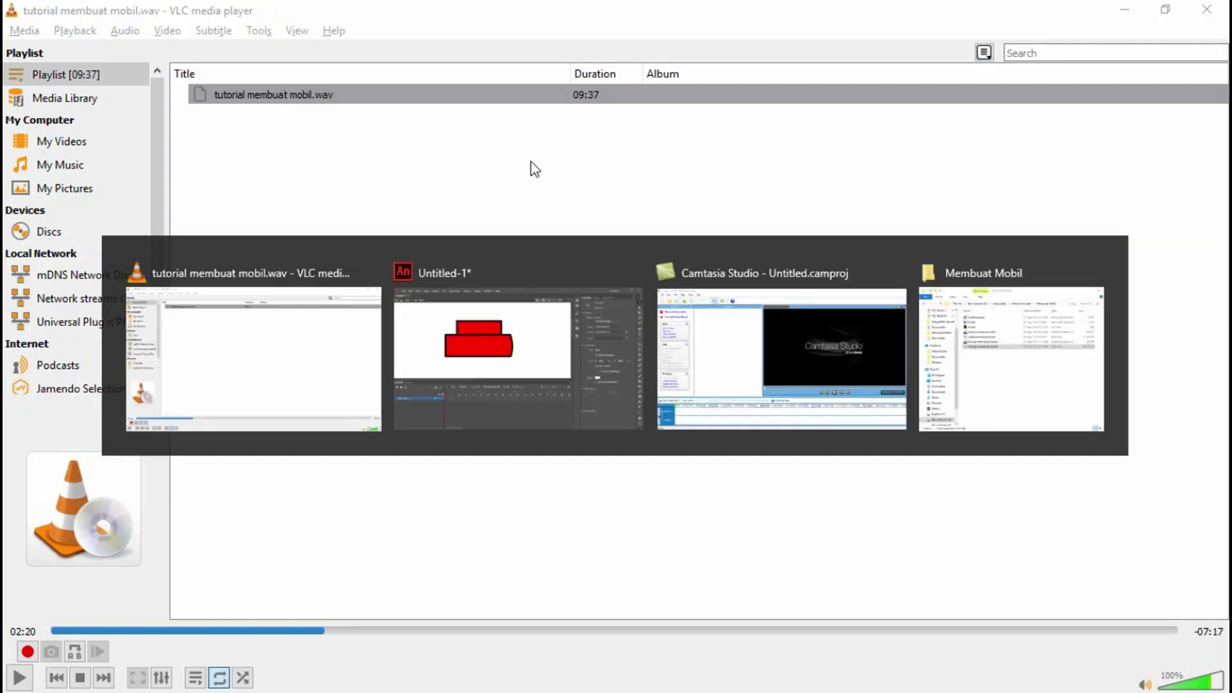
key("alt+Tab")
Slant the cab's right side inward and round the lower body's left side up to a lowered left cab corner
left_click_drag(537, 159, 513, 158)
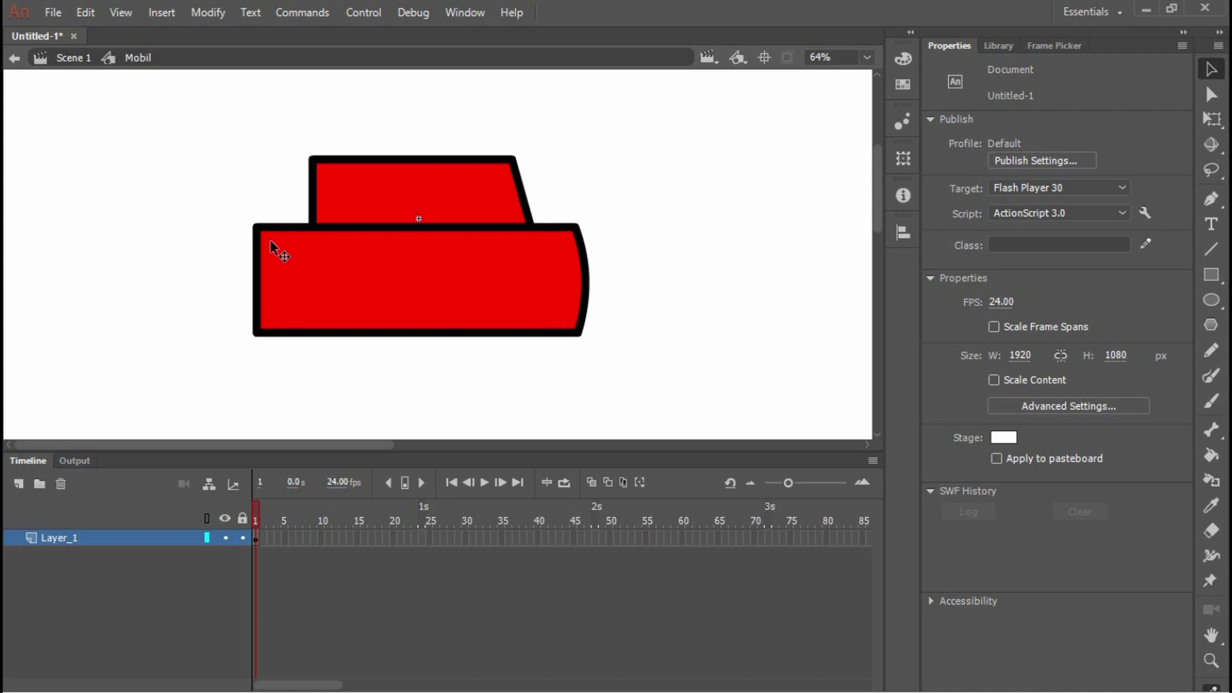
left_click_drag(256, 229, 313, 225)
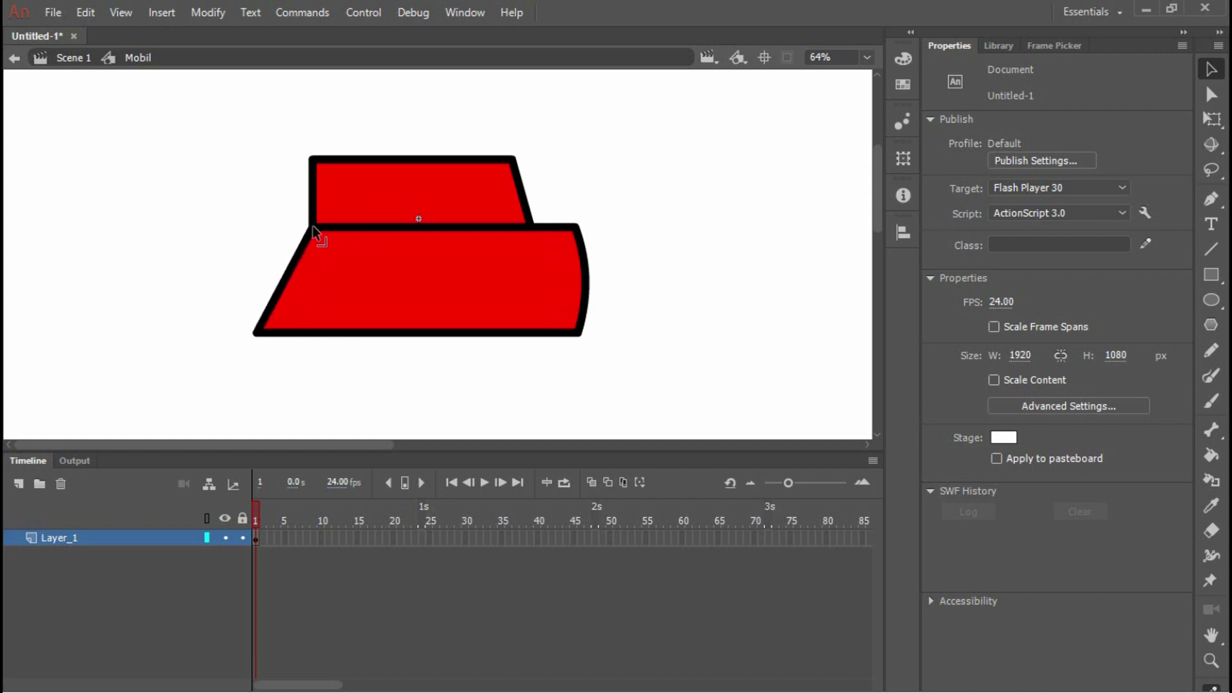
mouse_move(279, 290)
left_mouse_down()
mouse_move(251, 276)
mouse_move(268, 282)
left_mouse_up()
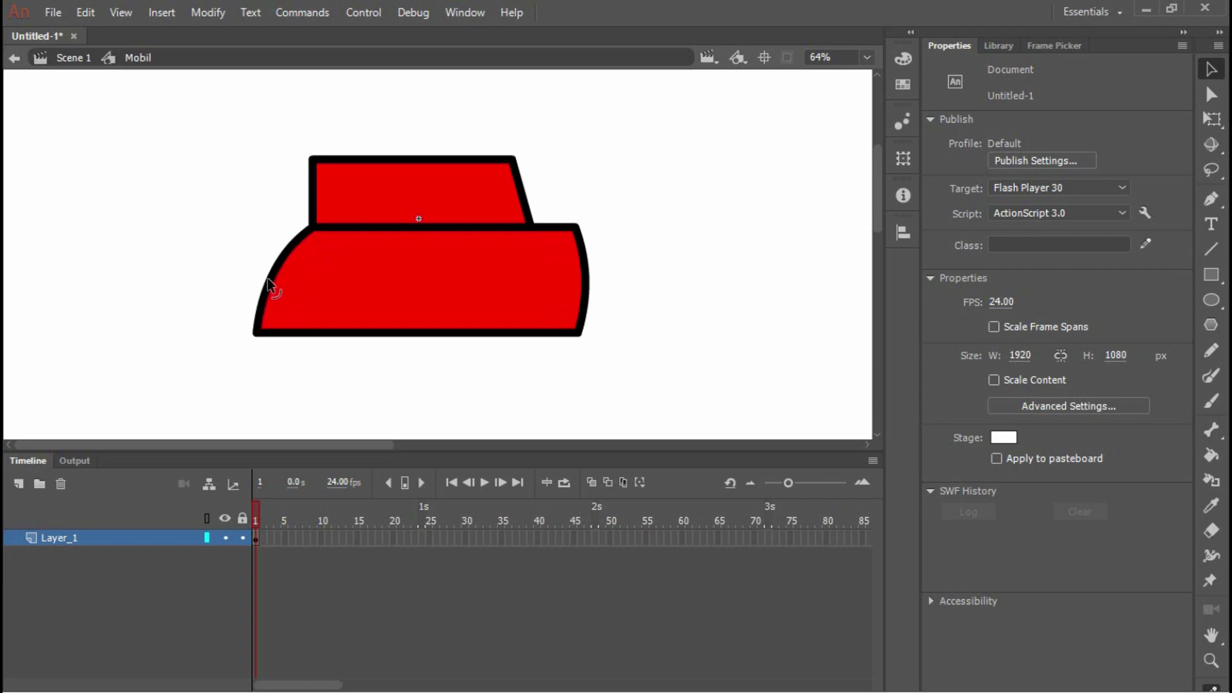
left_click_drag(314, 226, 297, 245)
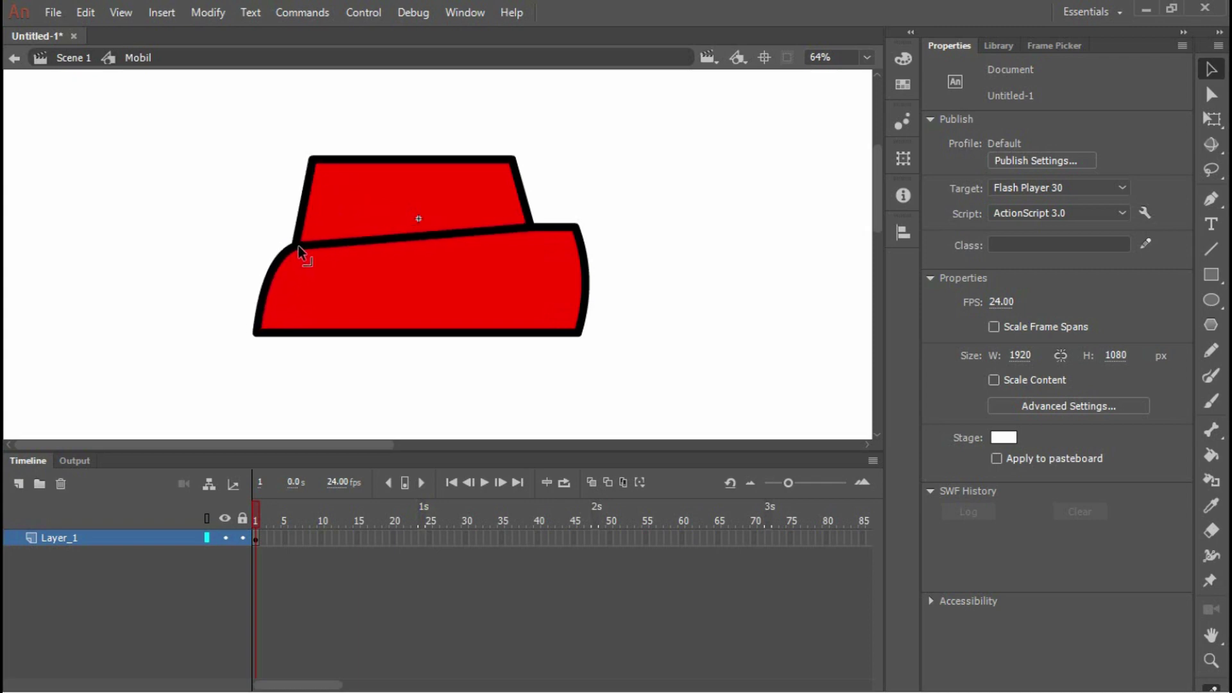
Lower the right corner where cab and body meet until the dividing line is level, and curve the right edges of both parts
mouse_move(532, 225)
left_mouse_down()
mouse_move(529, 245)
mouse_move(556, 245)
mouse_move(534, 246)
left_mouse_up()
left_click_drag(515, 158, 521, 164)
left_click_drag(528, 209, 536, 220)
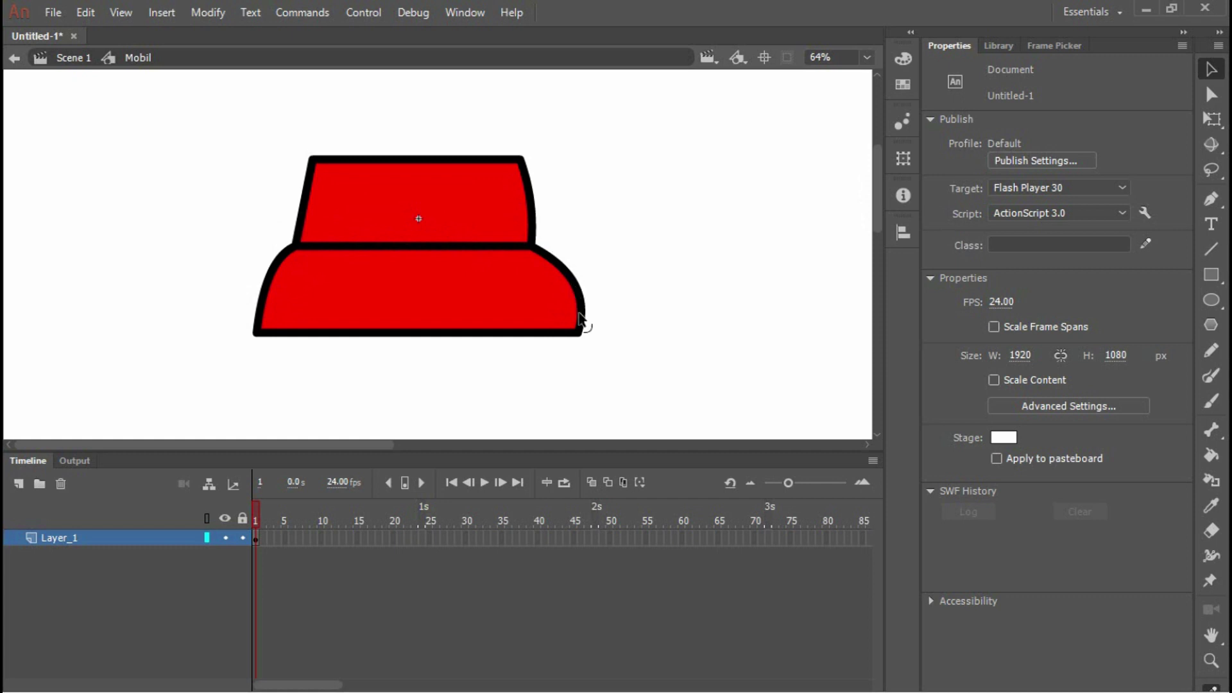
left_click_drag(586, 311, 564, 294)
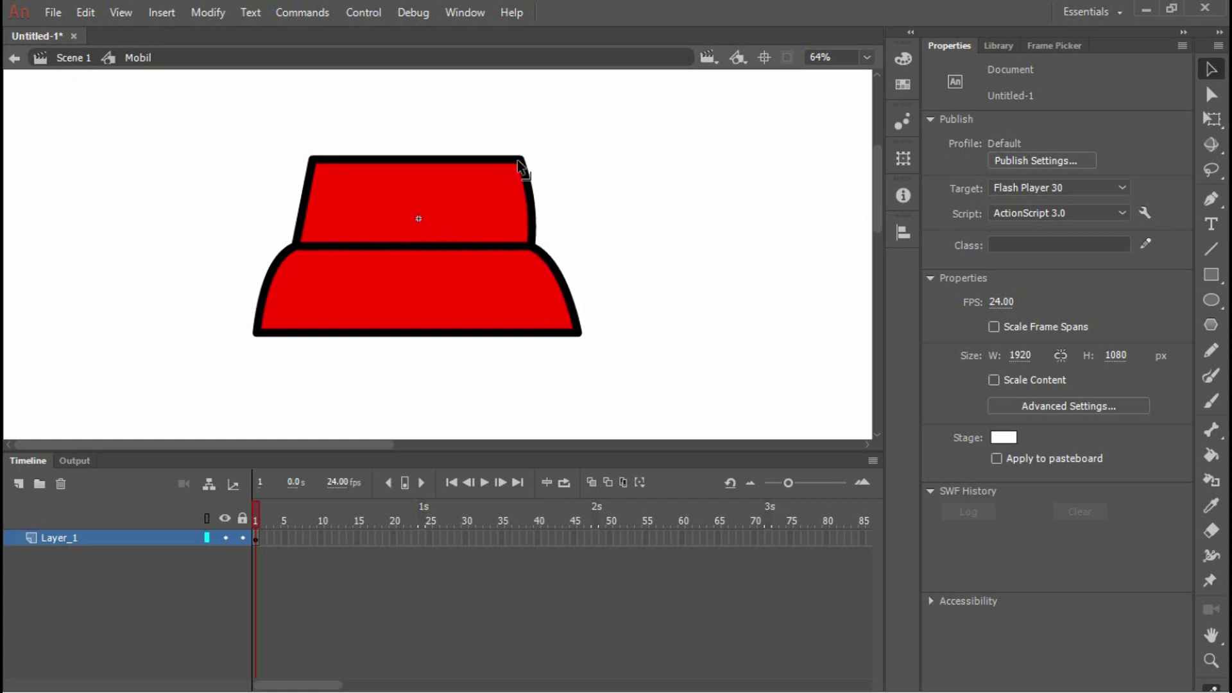
Pull the roof's right corner inward and give the cab's right side a gently curved slope
left_click_drag(521, 165, 495, 159)
left_click_drag(522, 204, 518, 209)
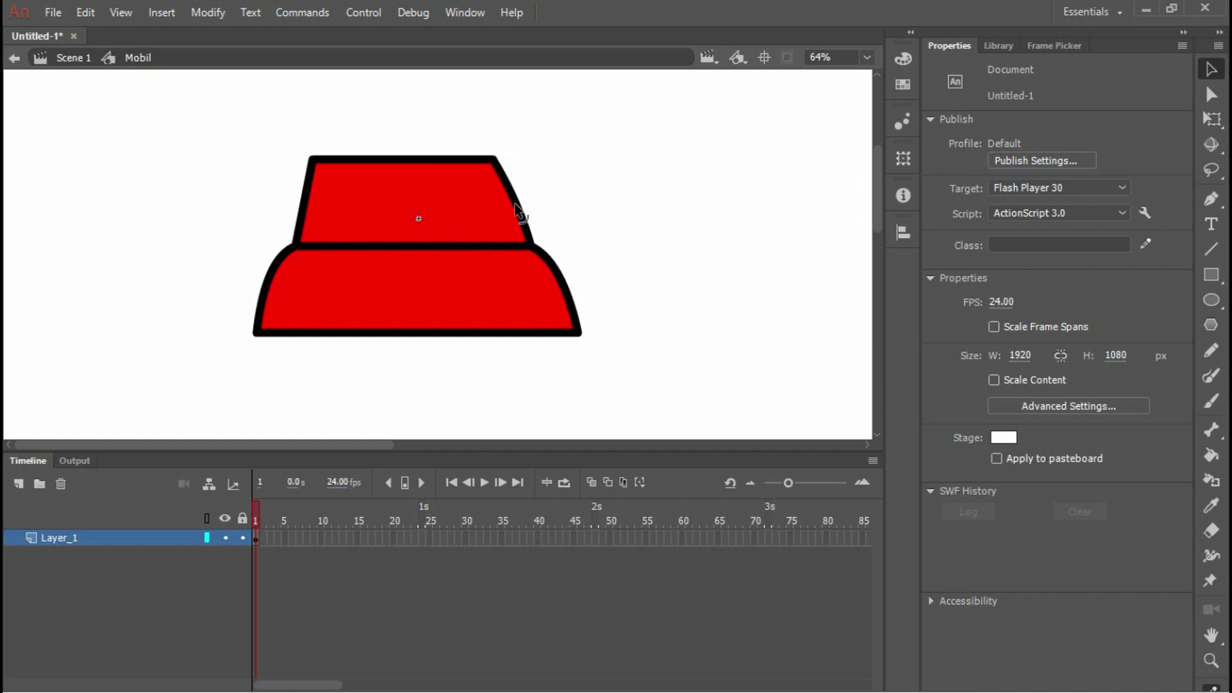
left_click(511, 308)
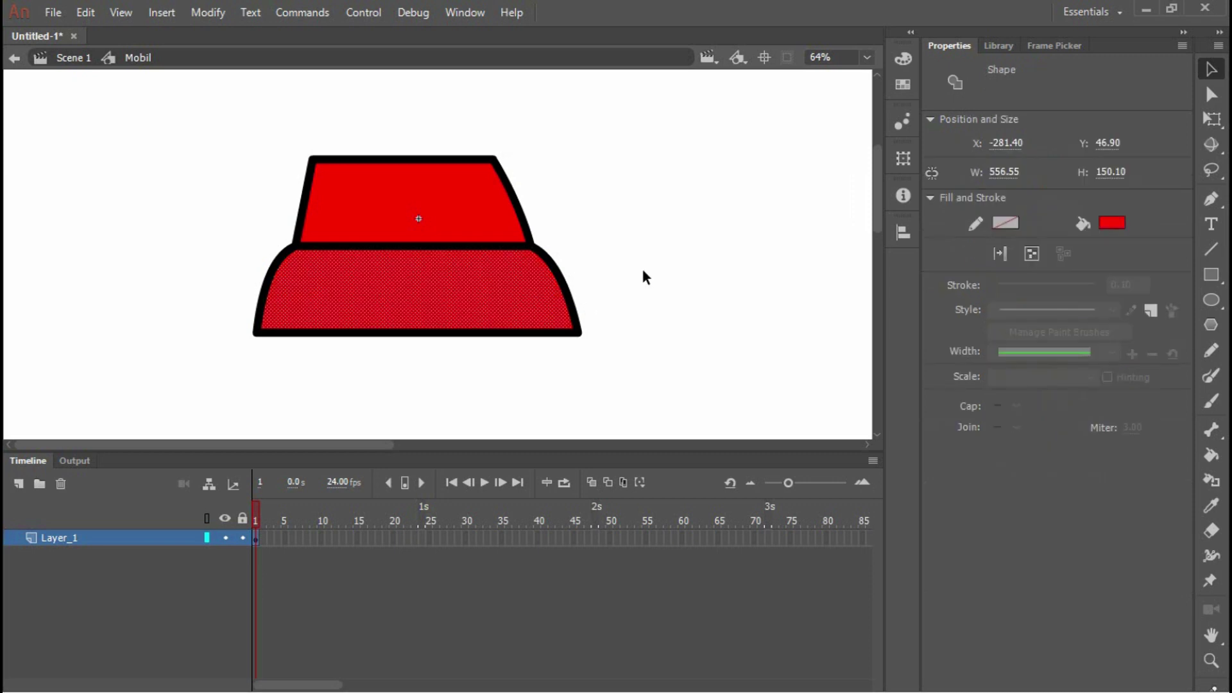
left_click(592, 280)
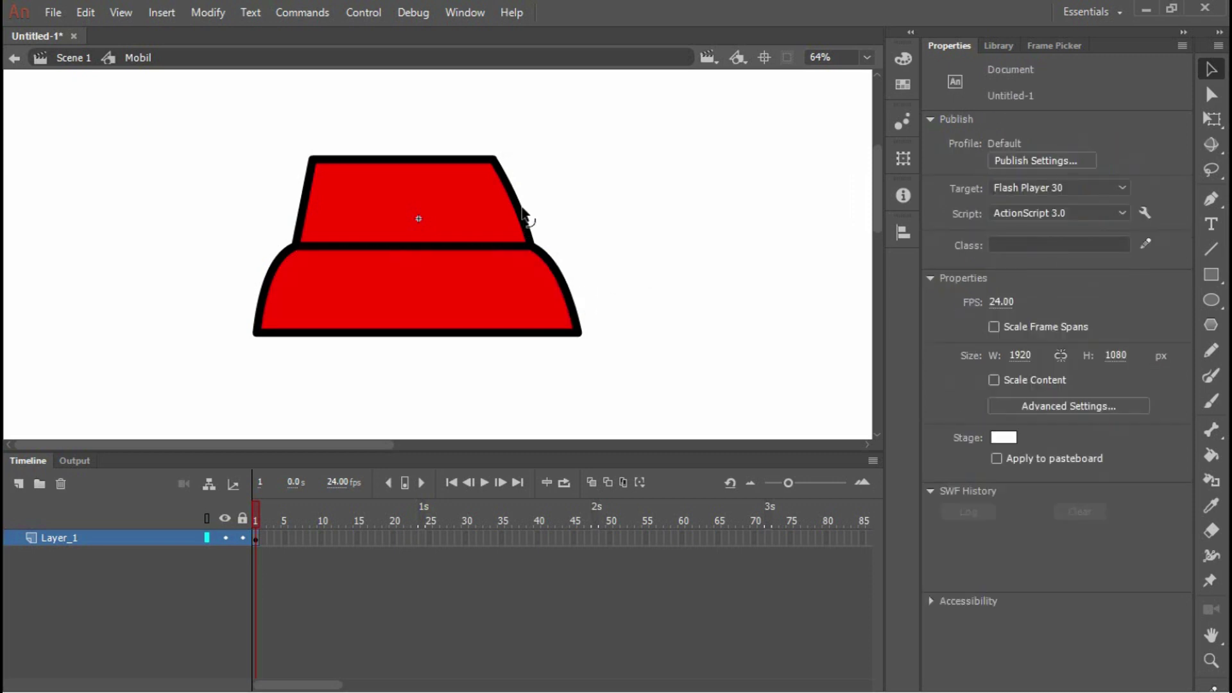
Lower both roof corners to make the cab flatter, and round the cab's left side with its roof corner shifted inward
scroll(352, 238, "up", 1)
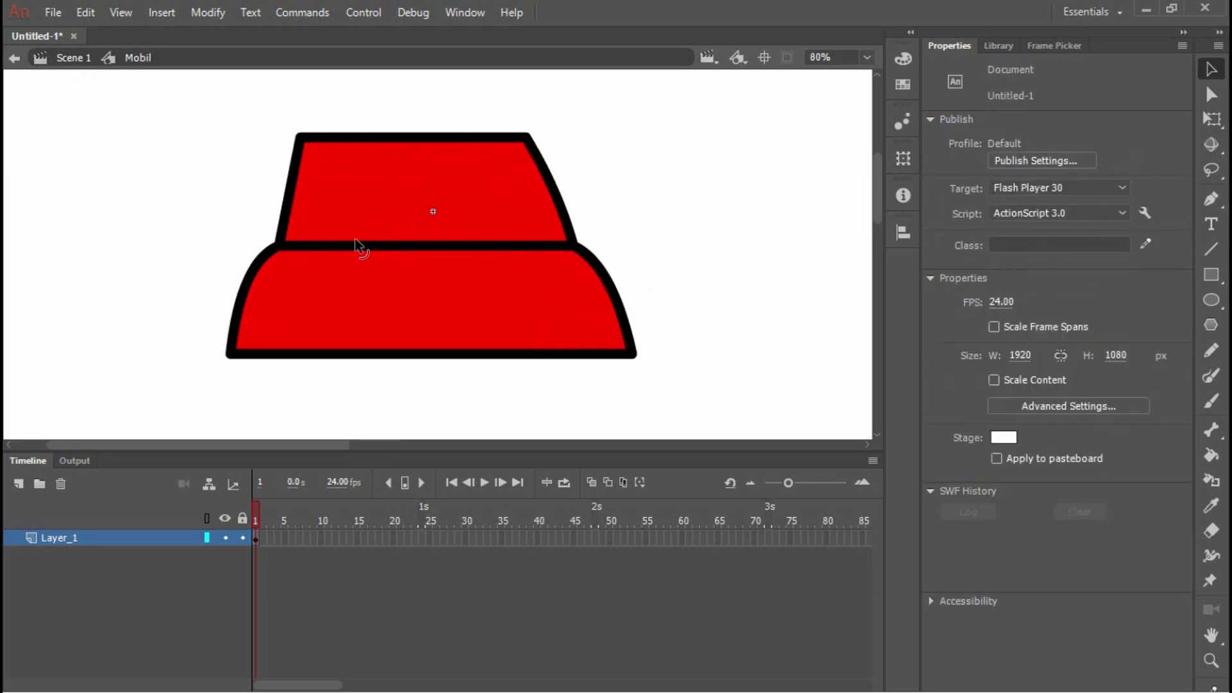
left_click_drag(303, 135, 303, 152)
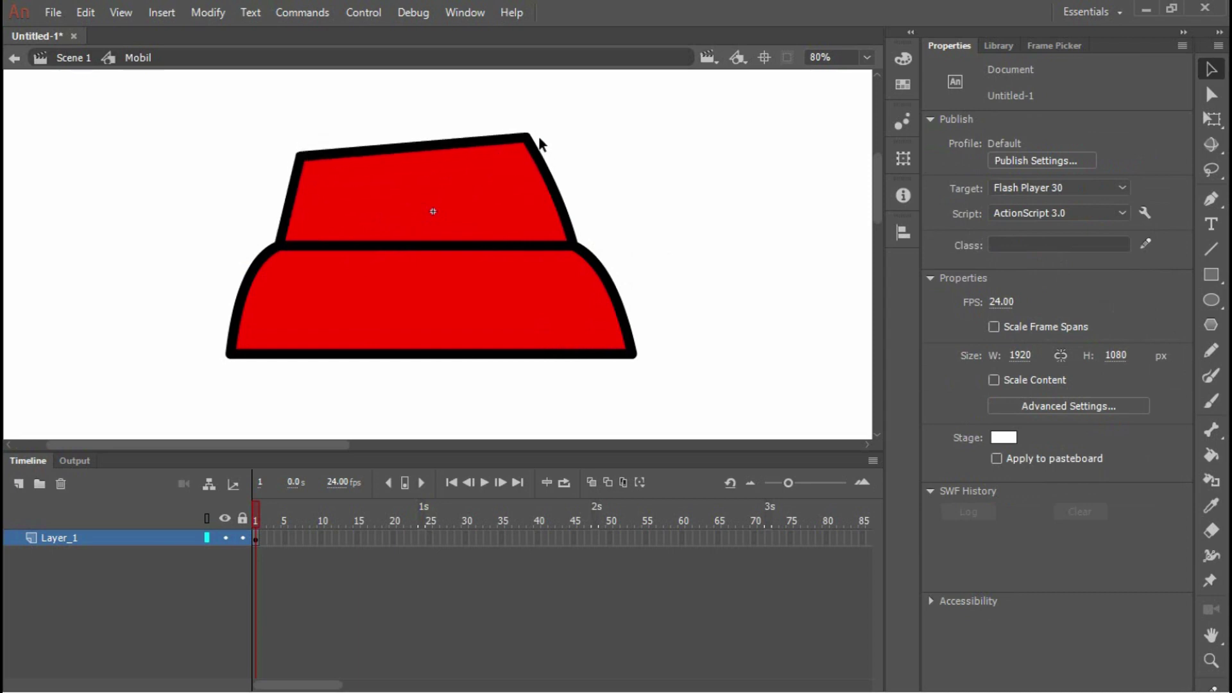
left_click_drag(527, 137, 539, 152)
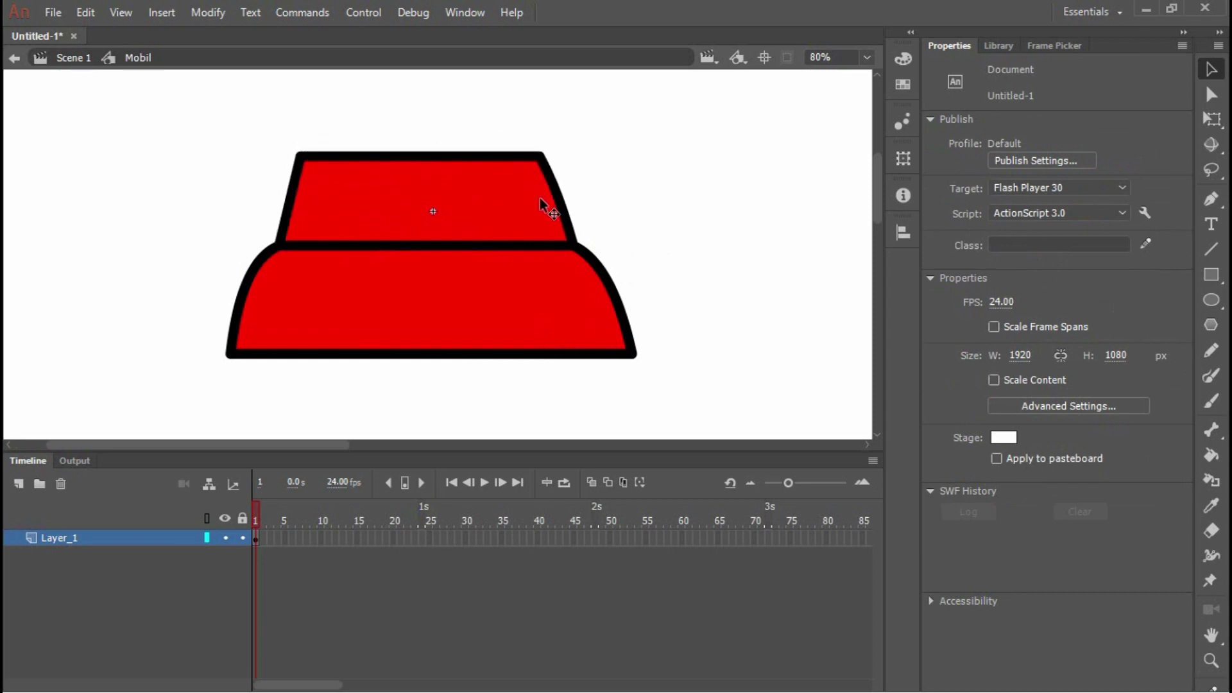
mouse_move(556, 199)
left_mouse_down()
mouse_move(569, 194)
mouse_move(556, 199)
left_mouse_up()
left_click_drag(299, 154, 323, 154)
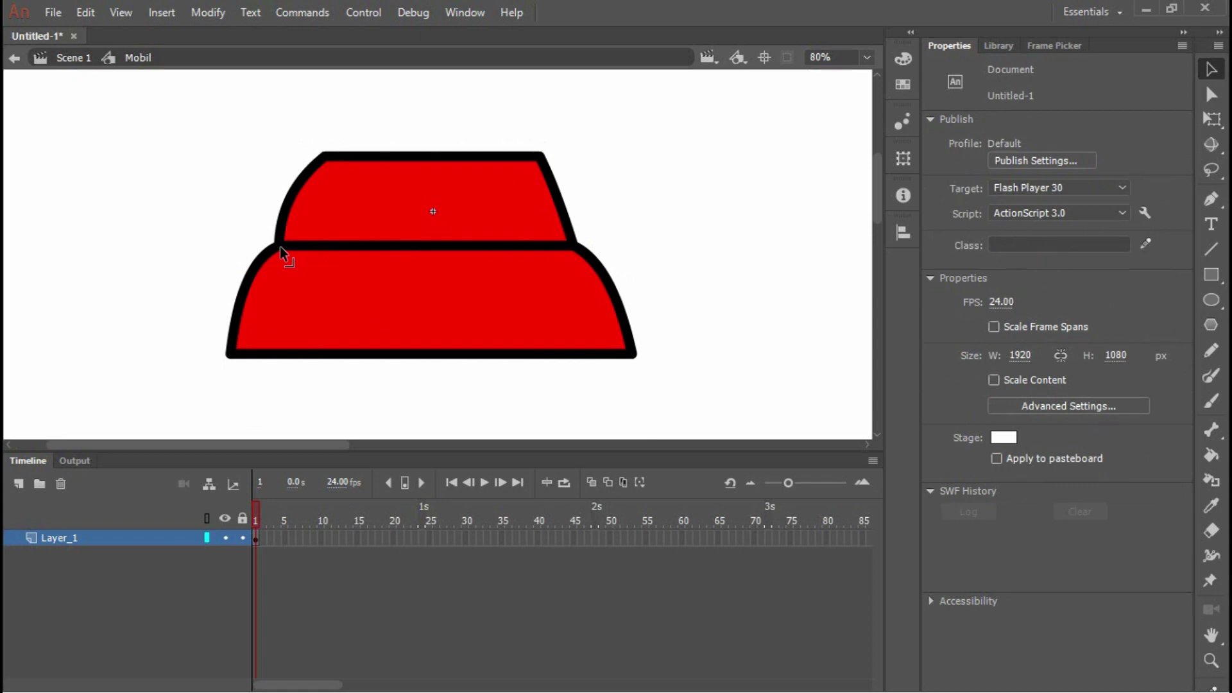
Lower both corners where the cab meets the body, and bow the right edges of the cab and body outward
left_click_drag(280, 246, 276, 260)
left_click_drag(572, 247, 583, 269)
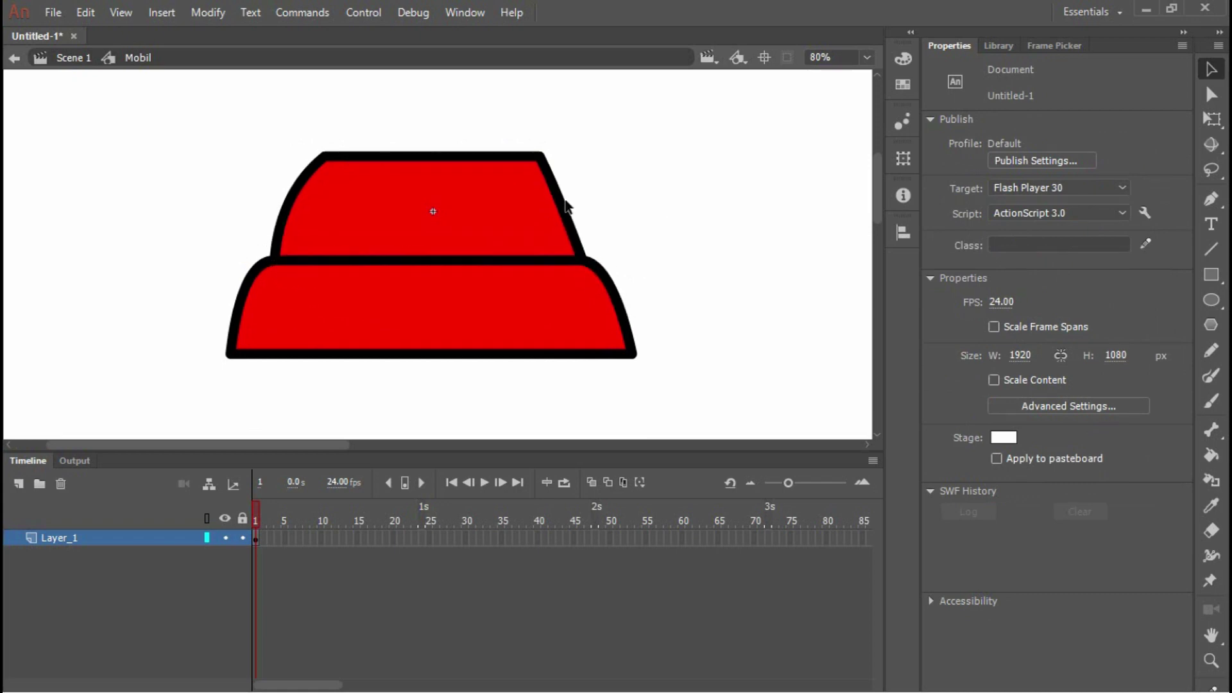
left_click_drag(559, 204, 580, 202)
left_click_drag(627, 295, 617, 301)
Shift the roof's right corner and the right cab-body corner inward, and bow the lower body's left edge outward
left_click_drag(543, 154, 519, 158)
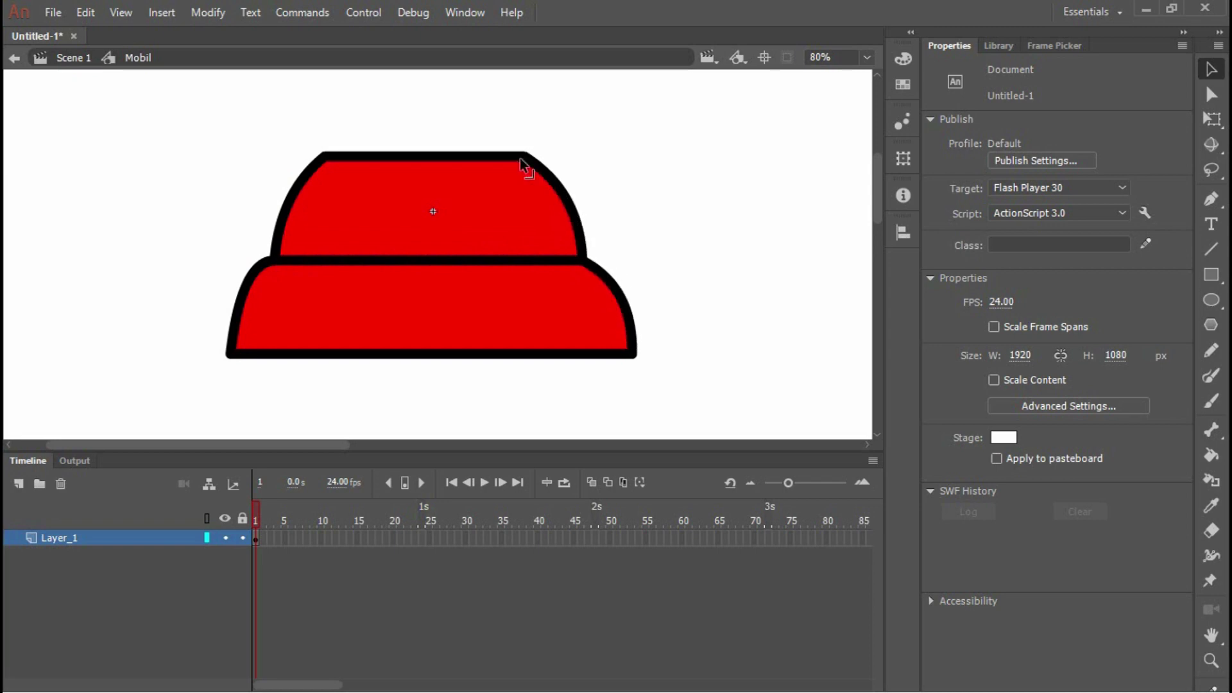
left_click_drag(575, 222, 573, 259)
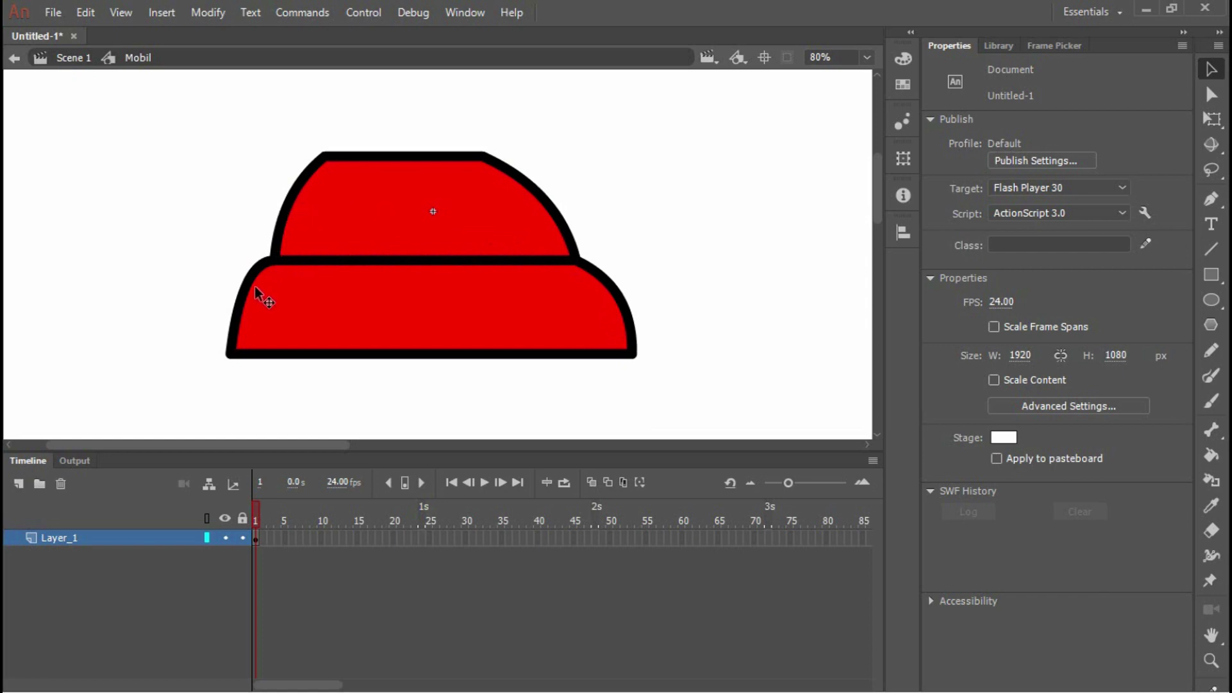
left_click_drag(249, 284, 237, 299)
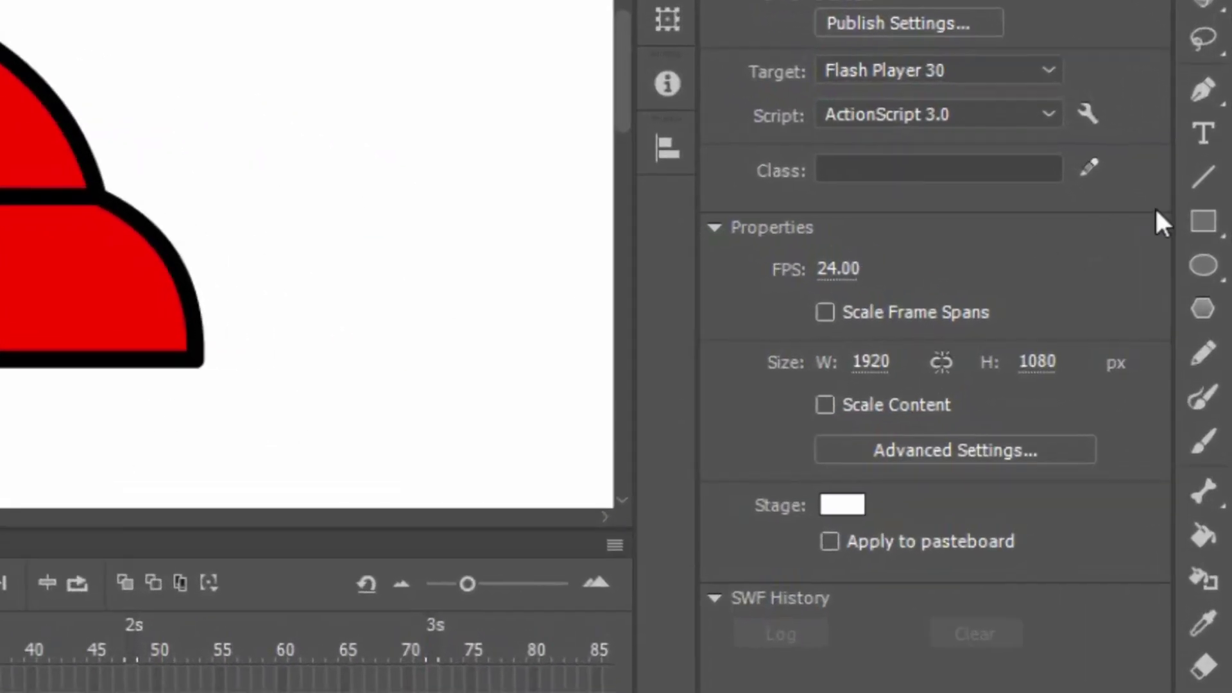
Draw a straight vertical line about 359 px tall through the car left of centre and delete its ends protruding beyond the roof and underside
left_click(1202, 176)
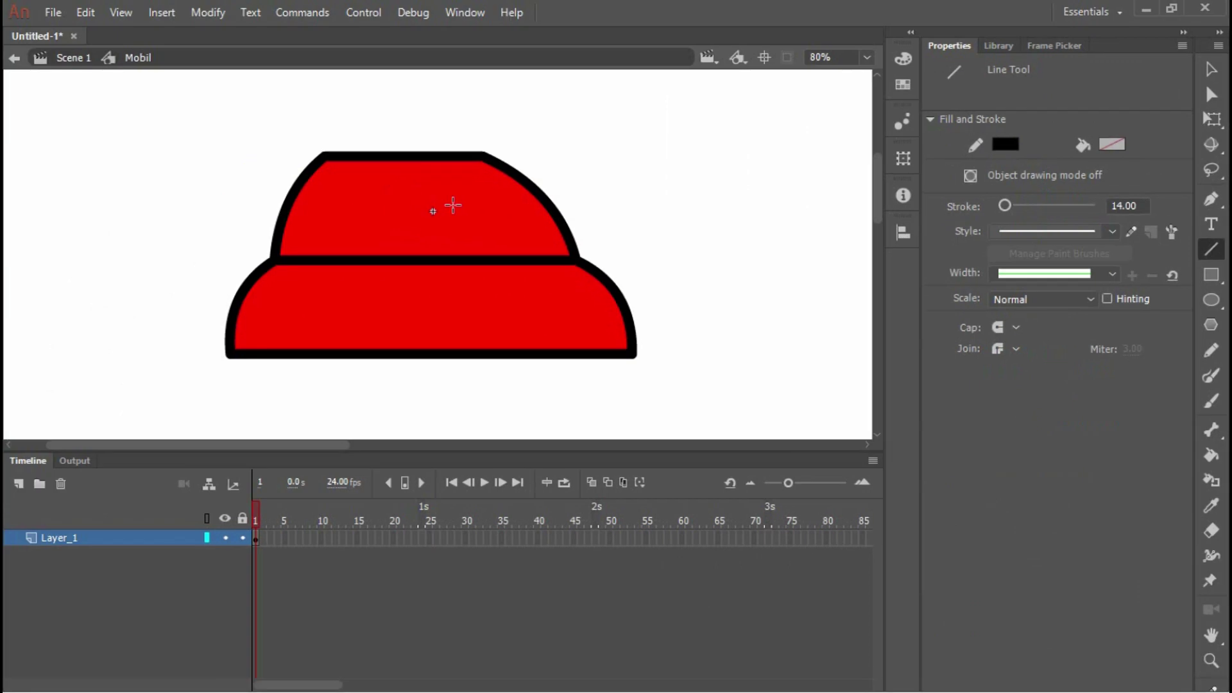
left_click_drag(388, 131, 386, 394)
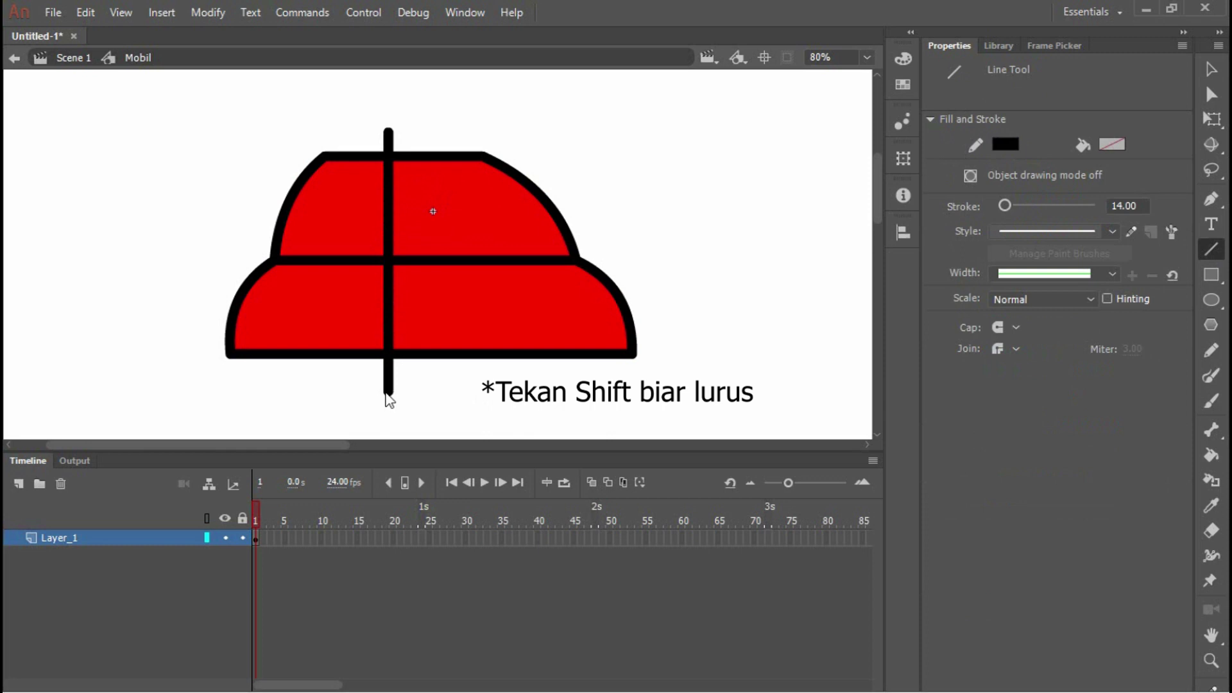
key("v")
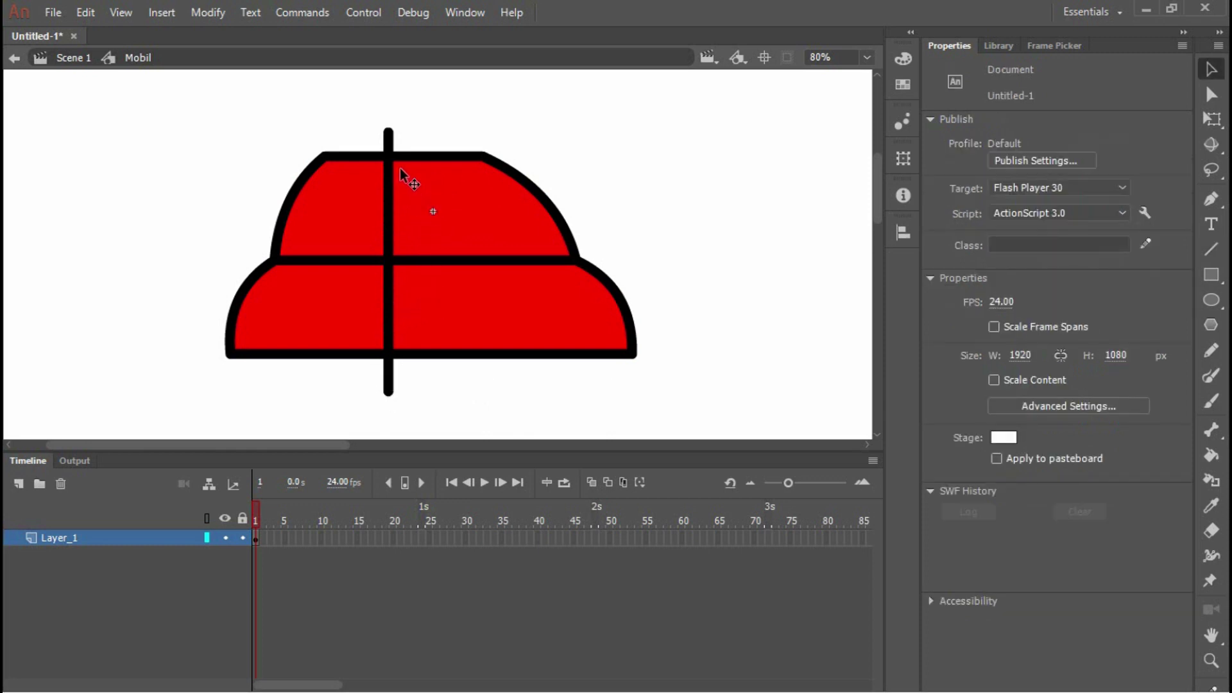
left_click(390, 142)
left_click(389, 380, "shift")
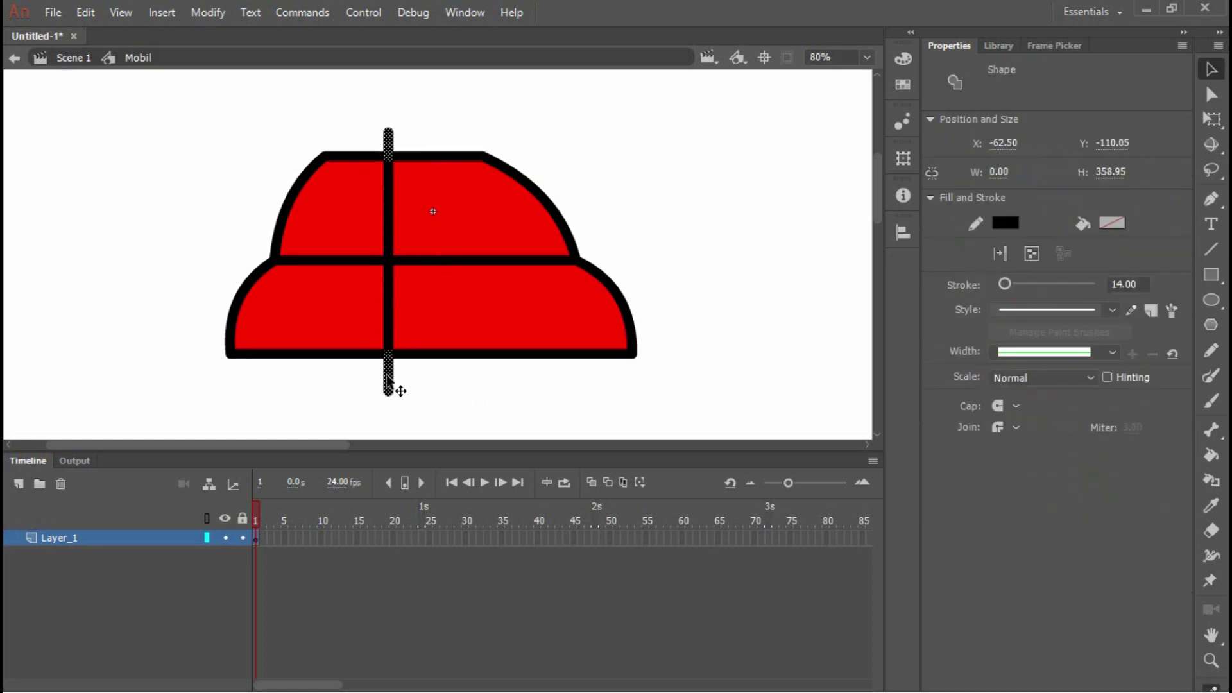
key("Delete")
Set the stroke of both segments of the vertical door line to 2
left_click(388, 314)
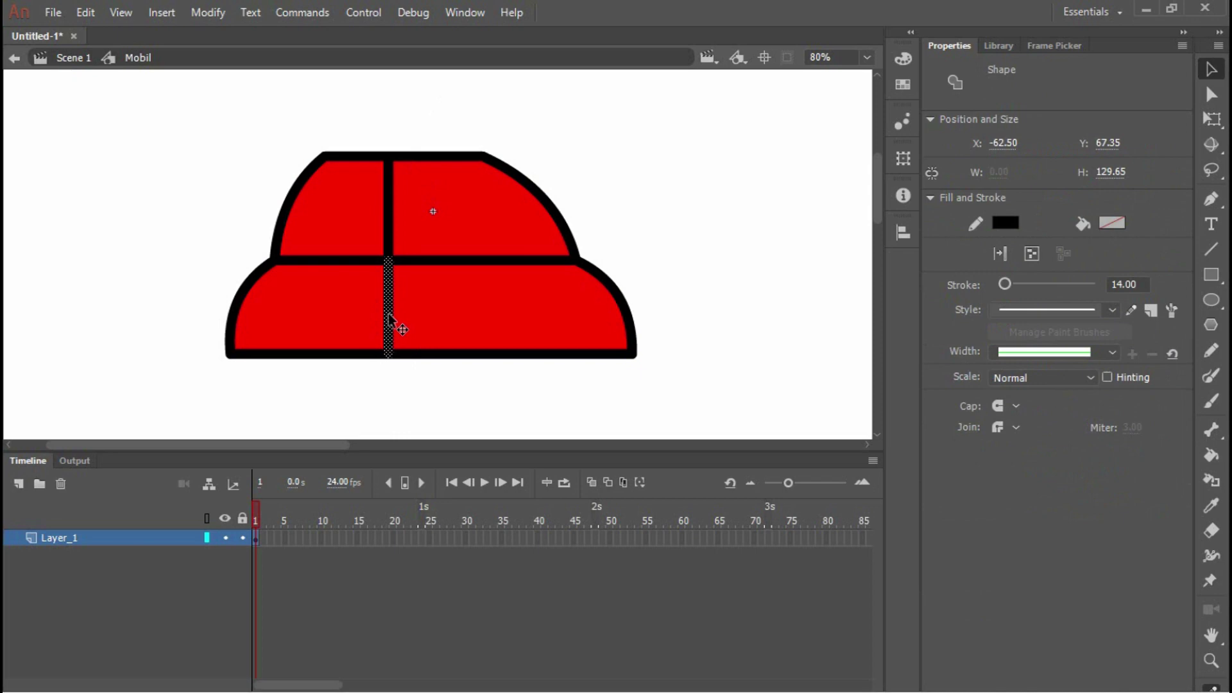
left_click(389, 211, "shift")
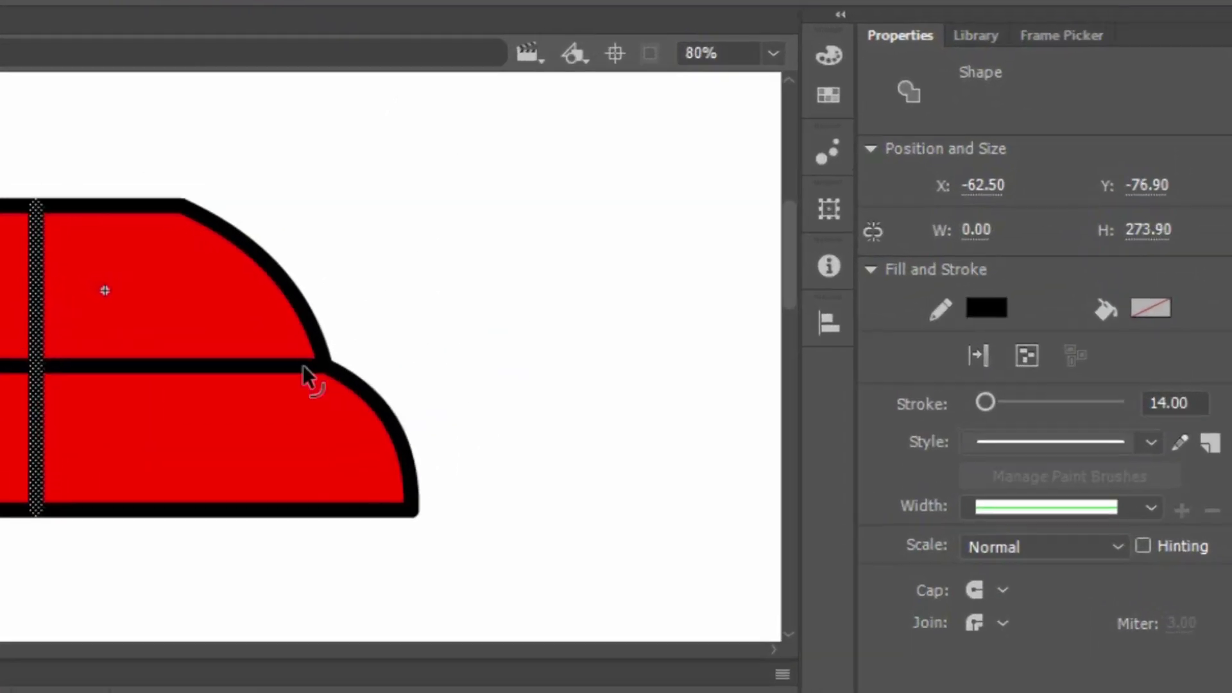
left_click(1197, 402)
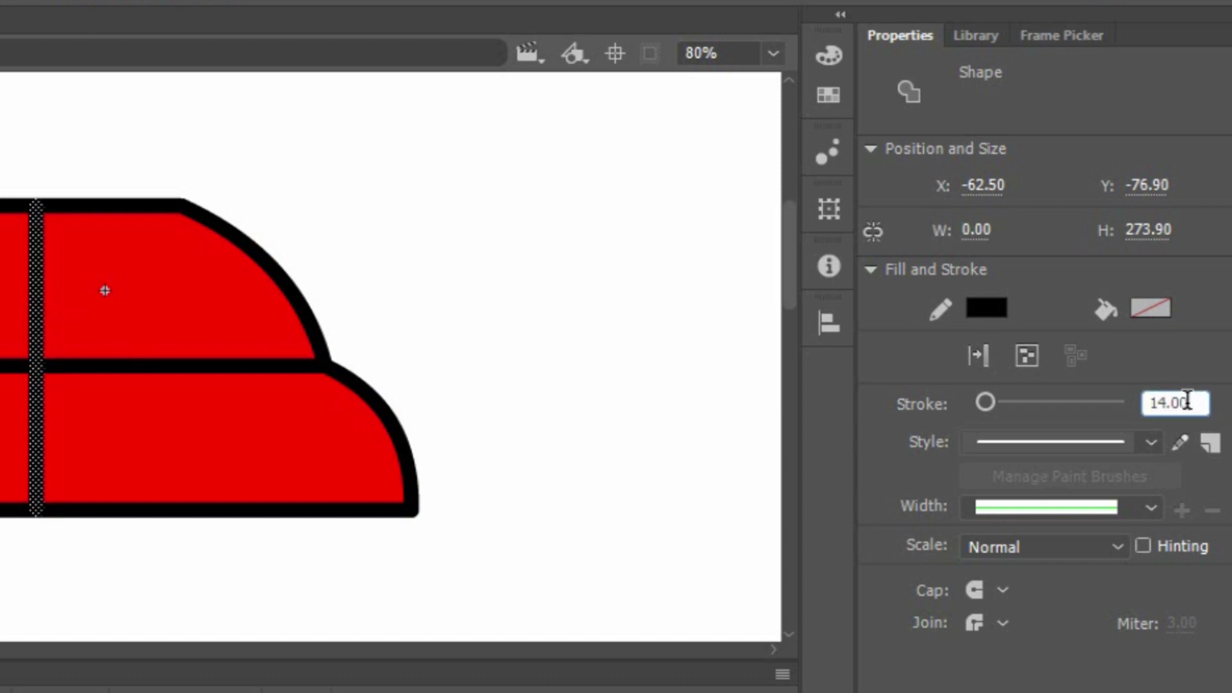
left_click_drag(1195, 412, 1079, 404)
type("2")
key("Return")
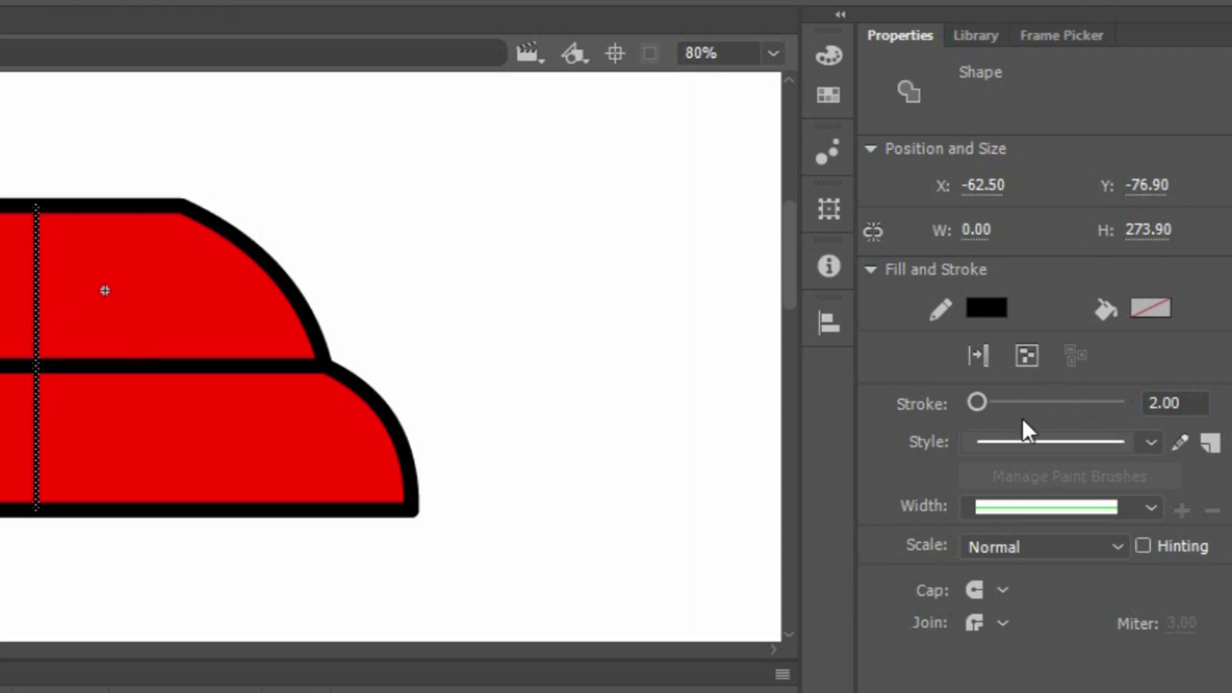
left_click(526, 348)
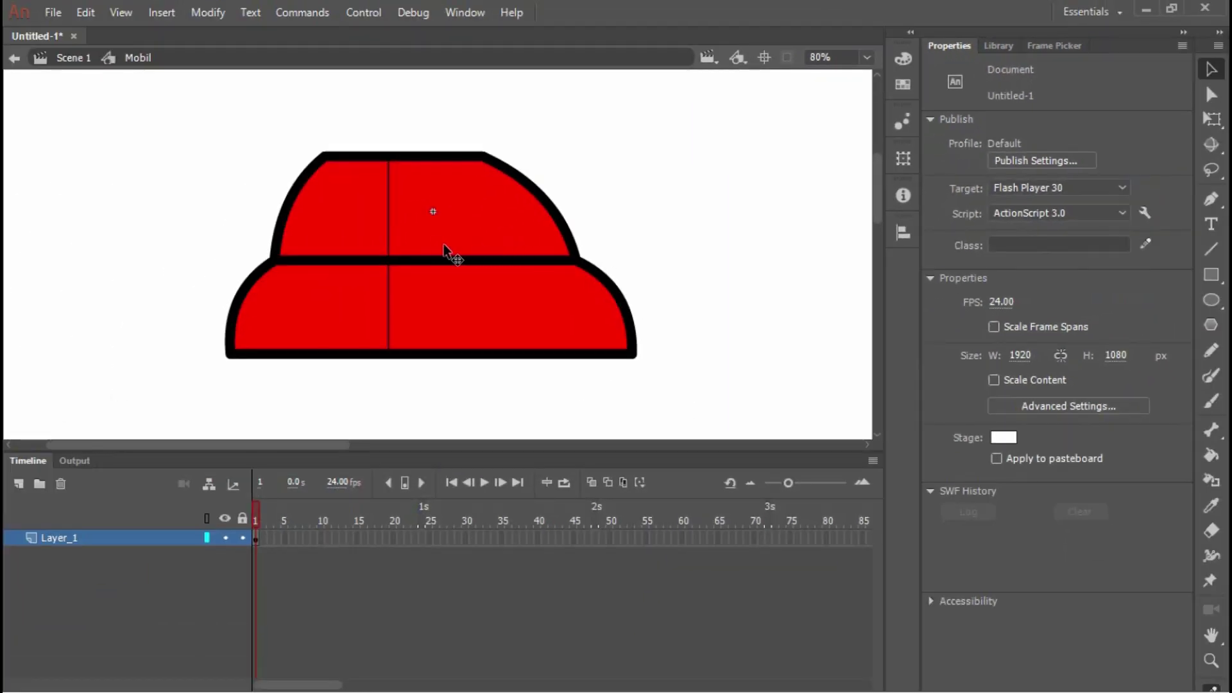
Pull the body's lower right corner slightly inward and set the stroke of the whole car outline to 5
double_click(416, 258)
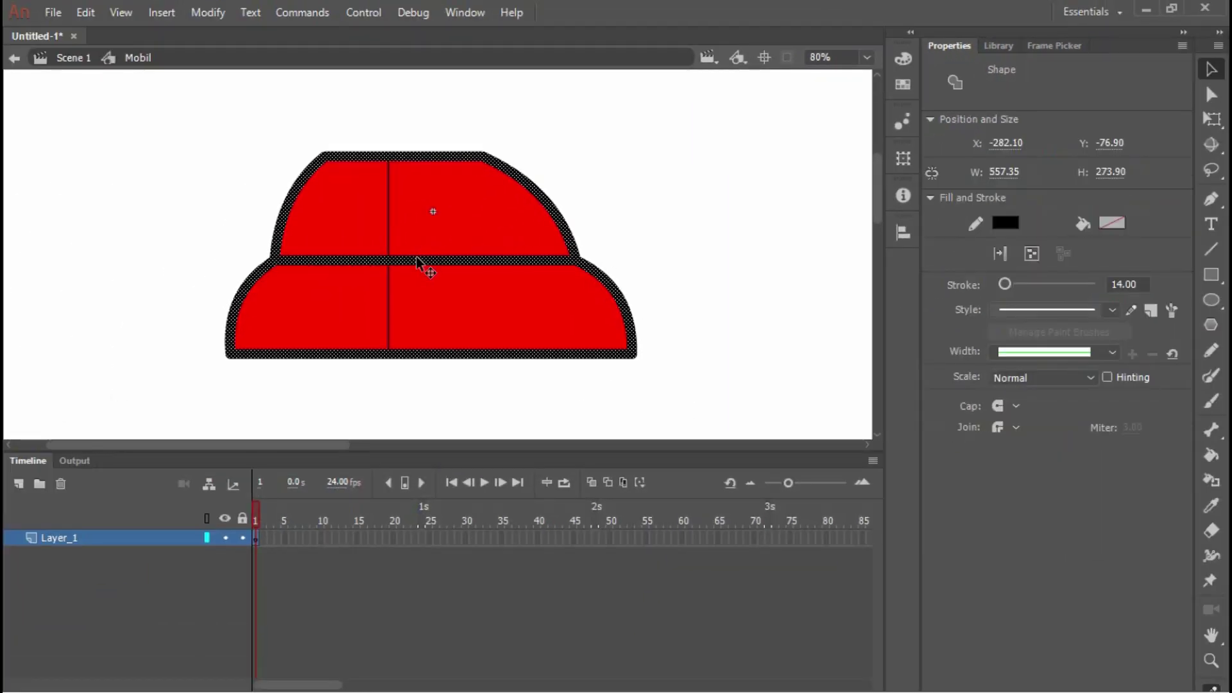
left_click(639, 240)
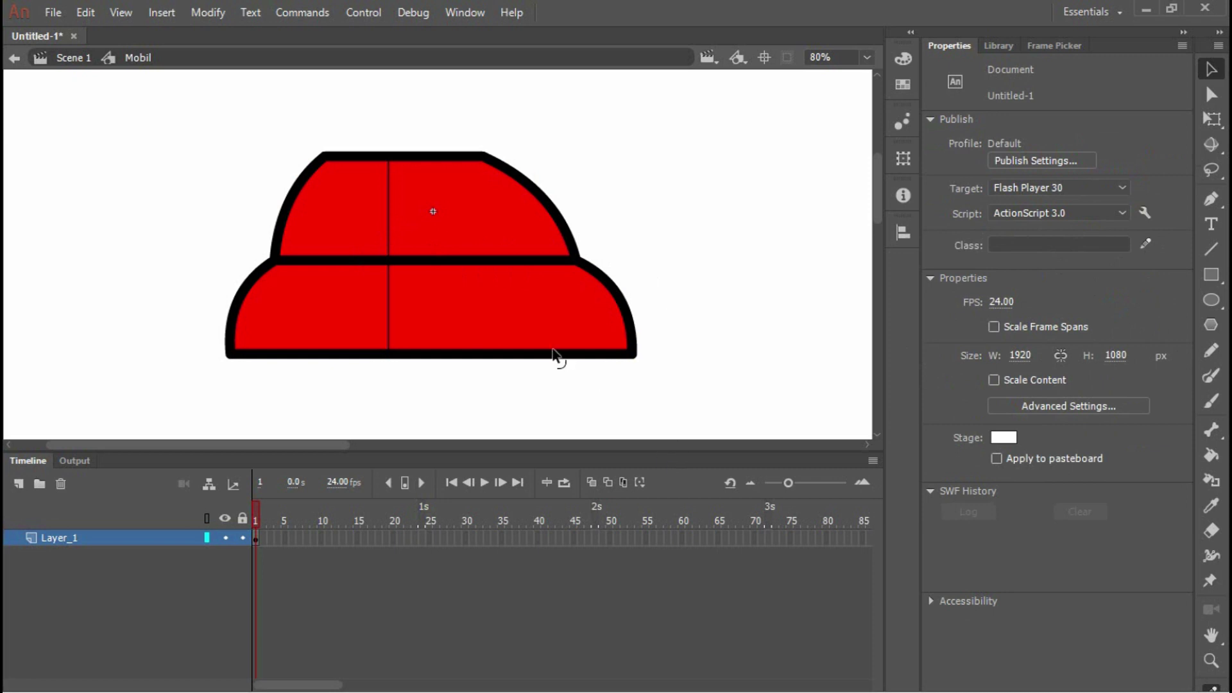
double_click(553, 353)
left_click(618, 225)
double_click(520, 356)
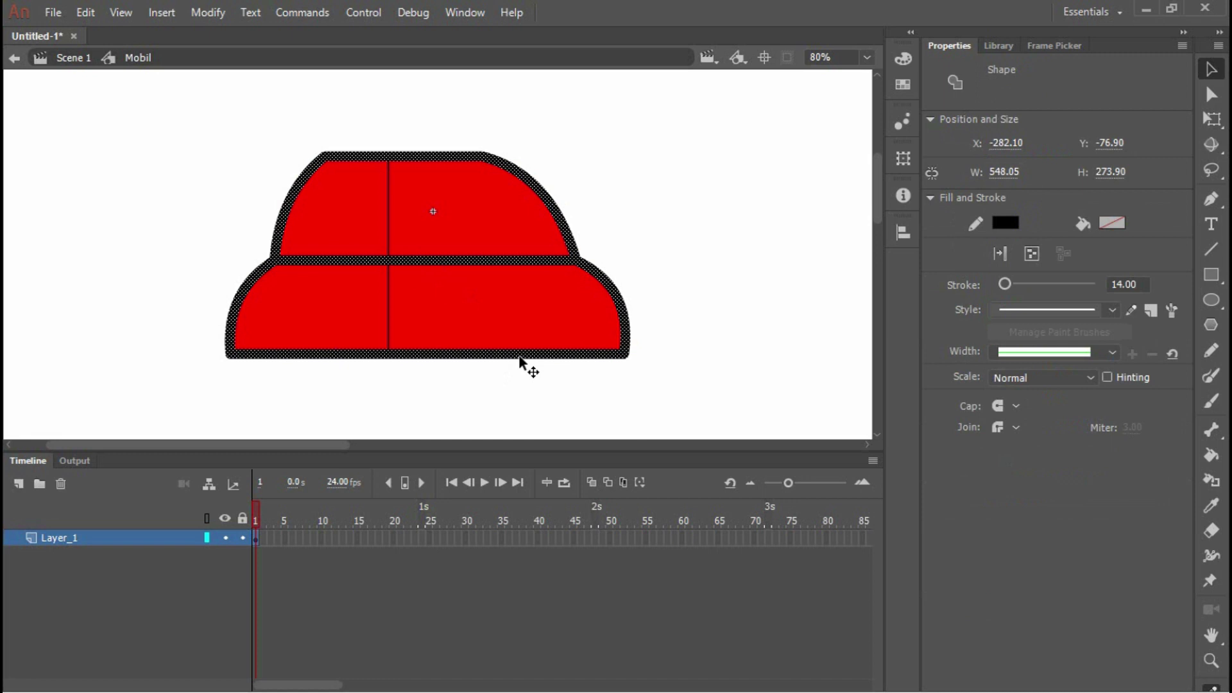
left_click(1124, 284)
type("5")
key("Return")
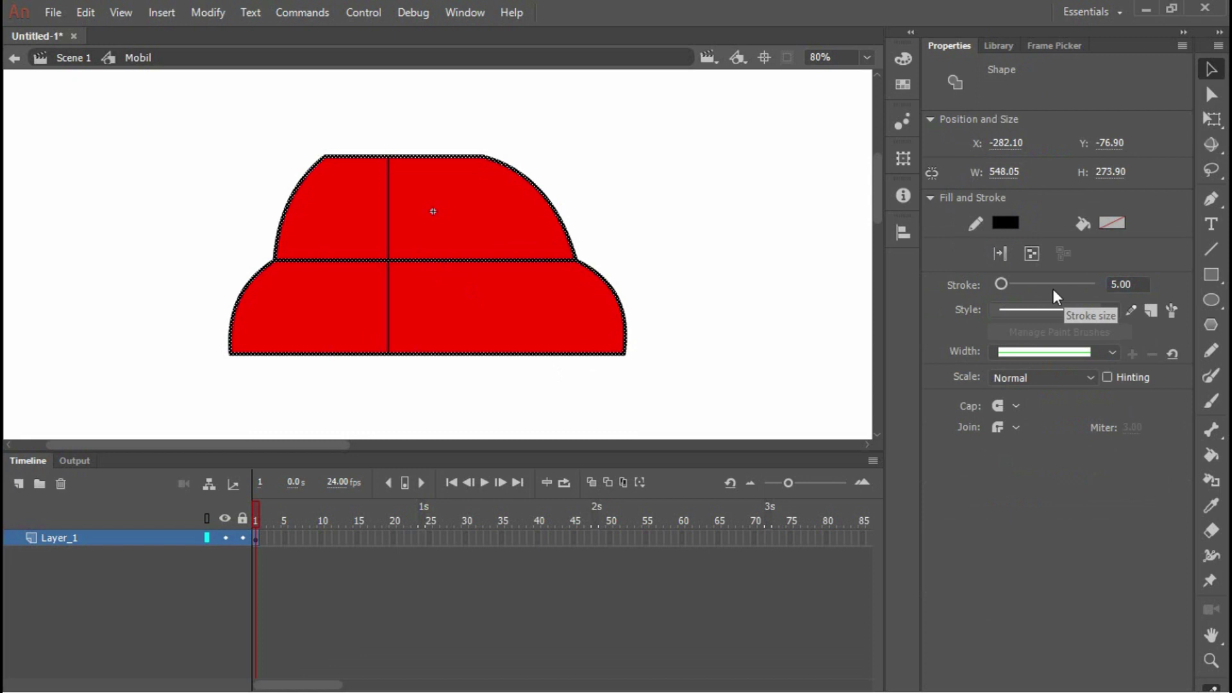
left_click(691, 212)
Delete the horizontal line separating the cab from the lower body
key("ctrl+equal")
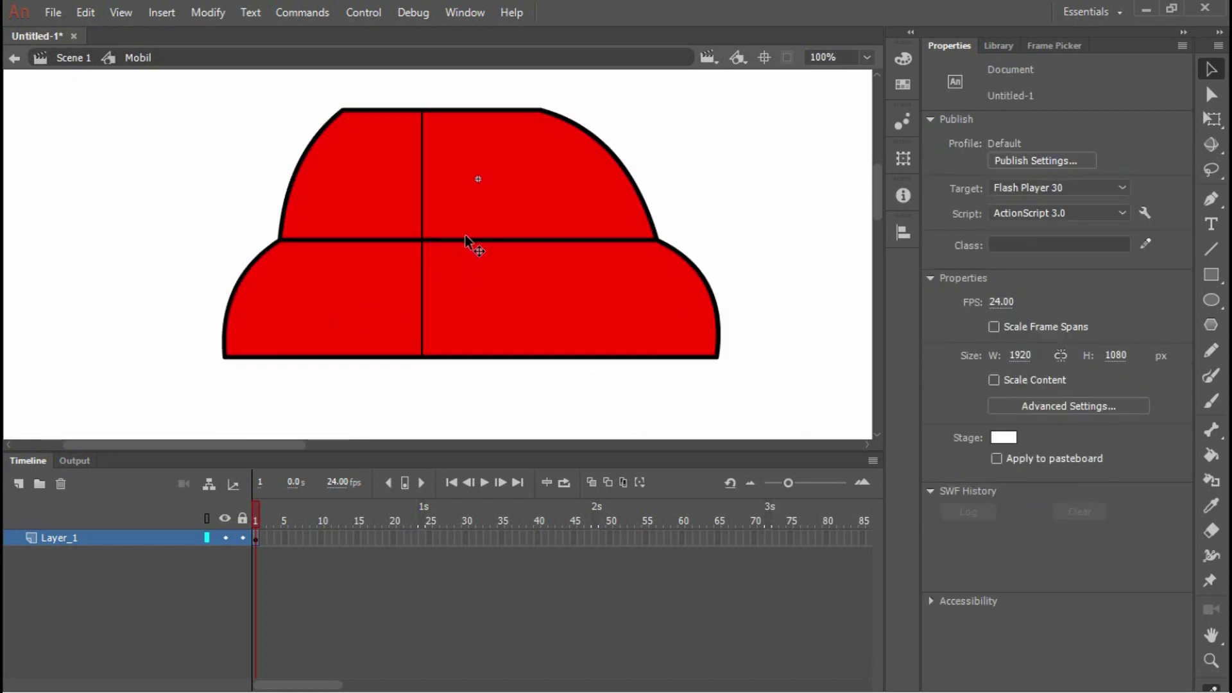
left_click(463, 239)
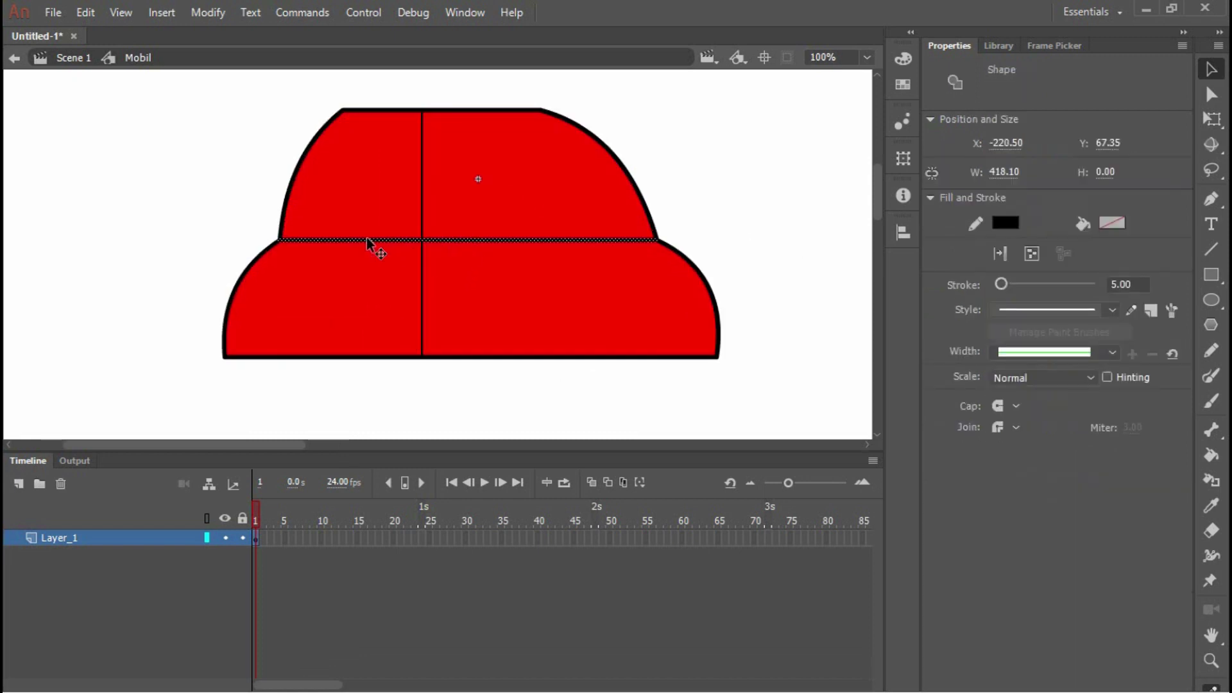
key("Delete")
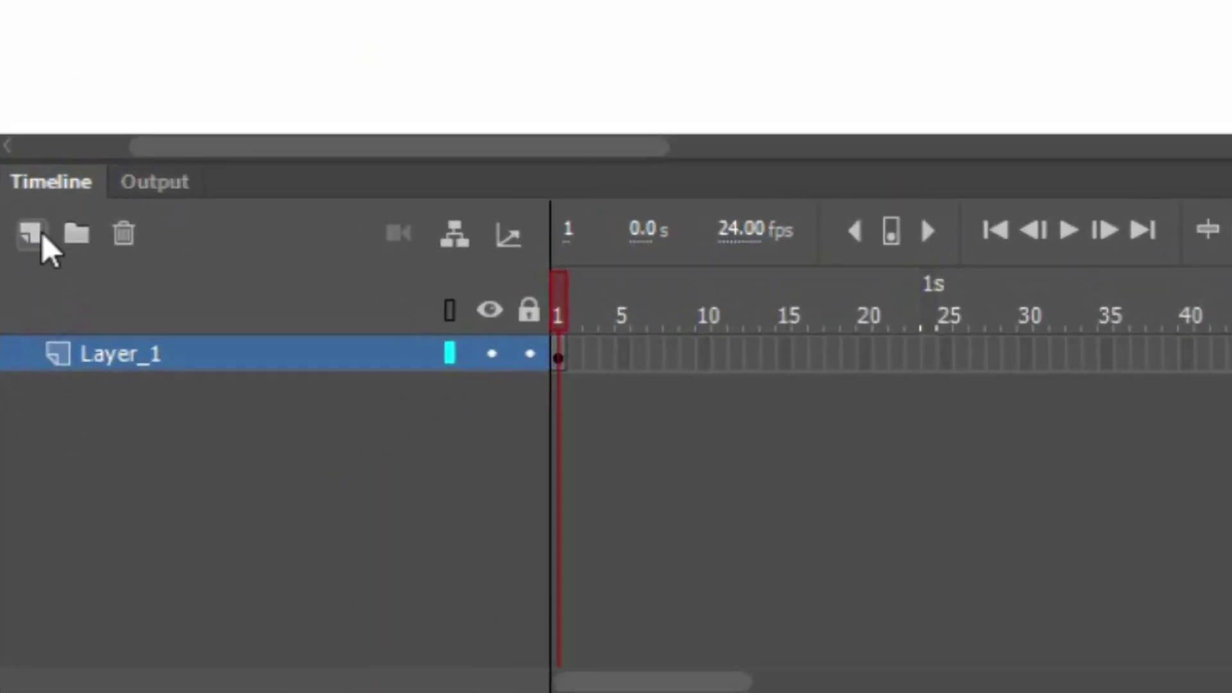
Add a new layer above Layer_1 and name it jendela
left_click(42, 237)
double_click(118, 356)
type("jendela")
key("Return")
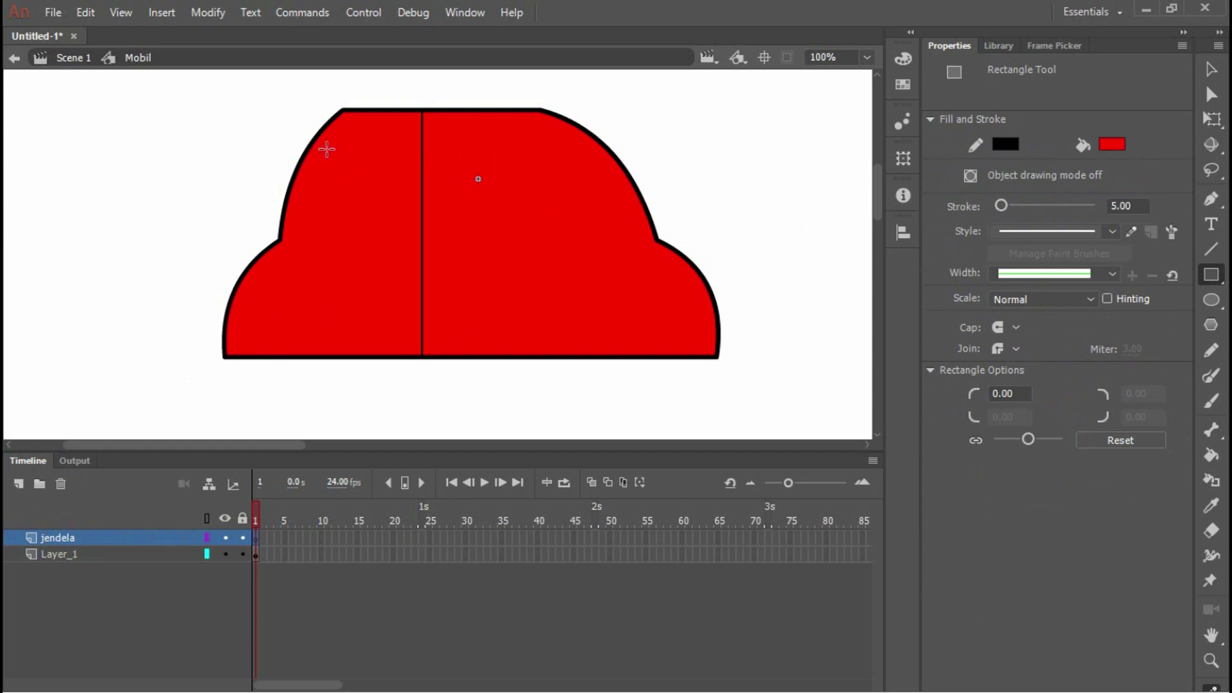
Draw a red, black-outlined rectangular window left of the door line, and pull its lower left corner outward with the left edge curved along the cab
left_click_drag(321, 148, 406, 235)
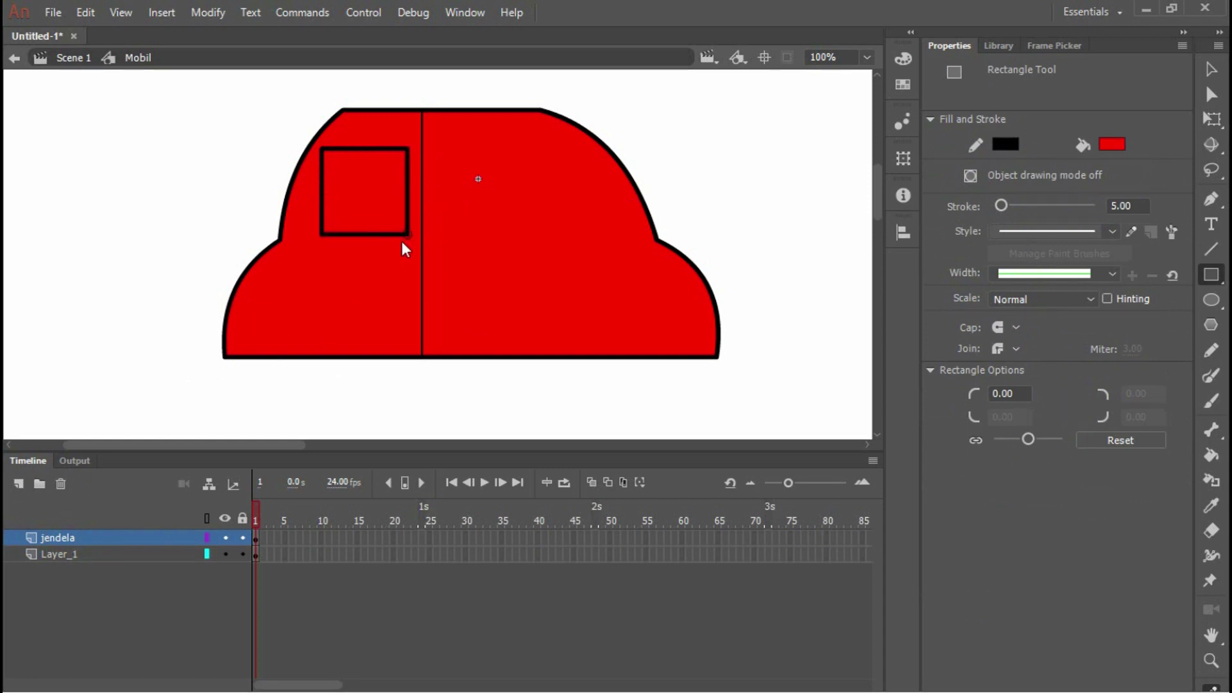
key("v")
left_click(316, 238)
left_click(223, 206)
left_click_drag(322, 233, 295, 234)
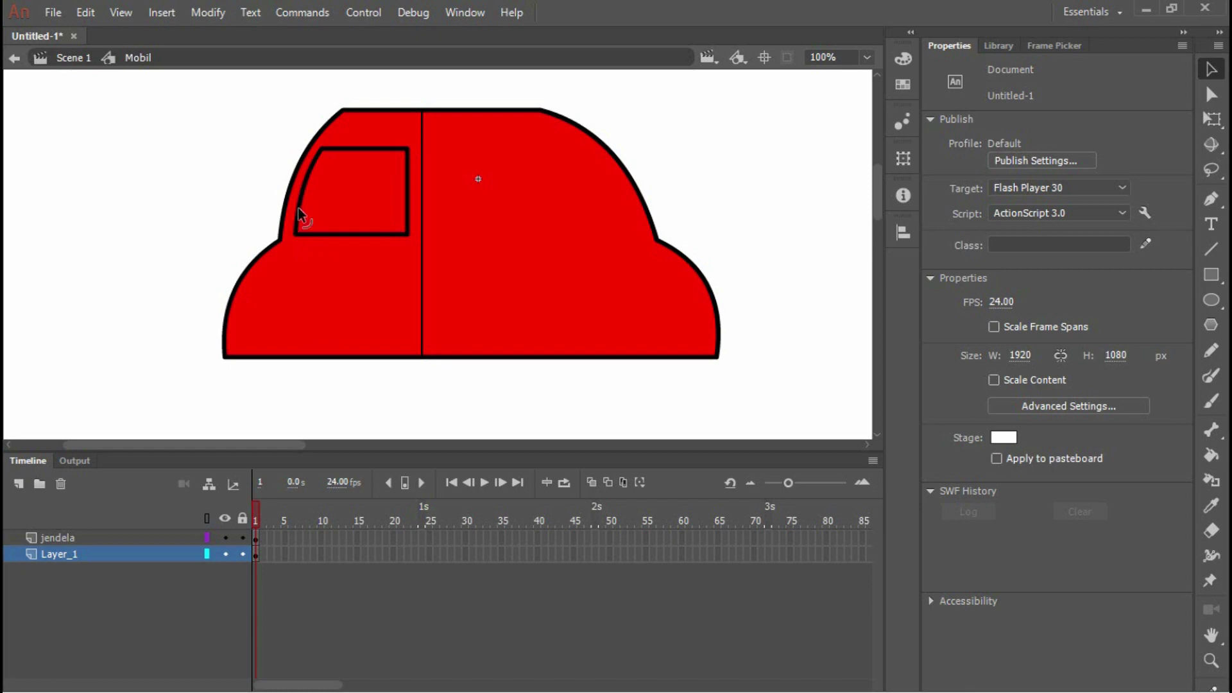
left_click(303, 202)
key("ctrl+shift+a")
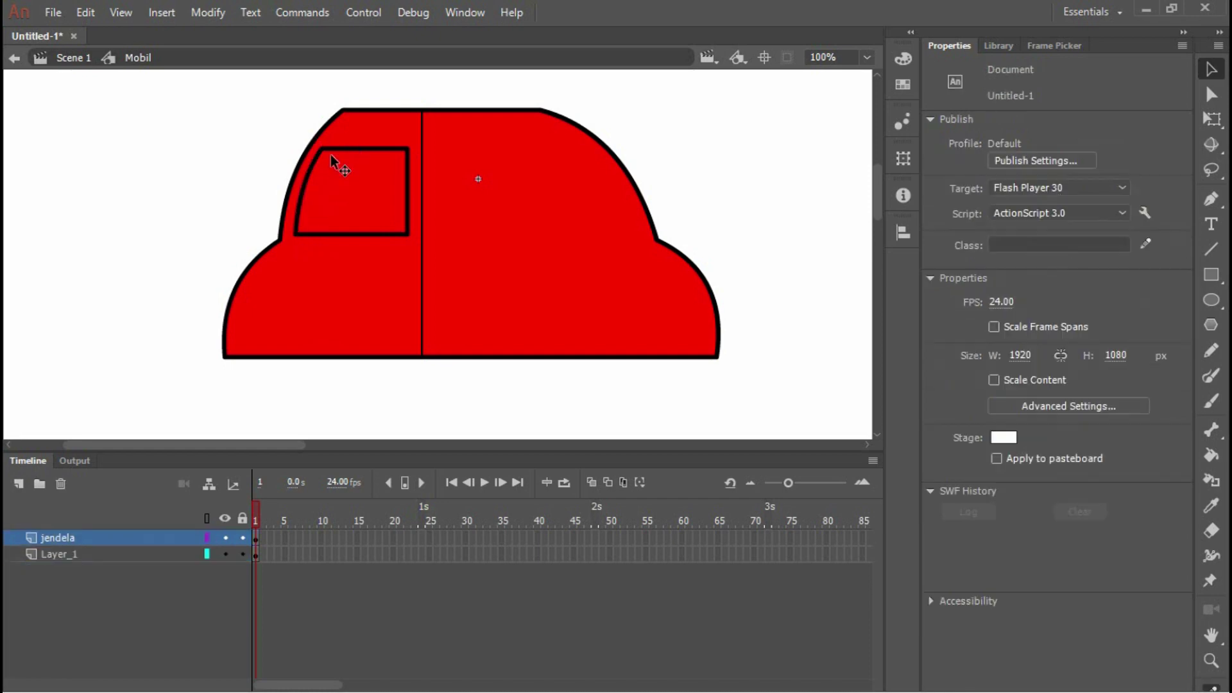
Raise both top corners of the window toward the roof, and adjust its top edge straight and its left edge to the cab's curve
left_click_drag(362, 150, 345, 130)
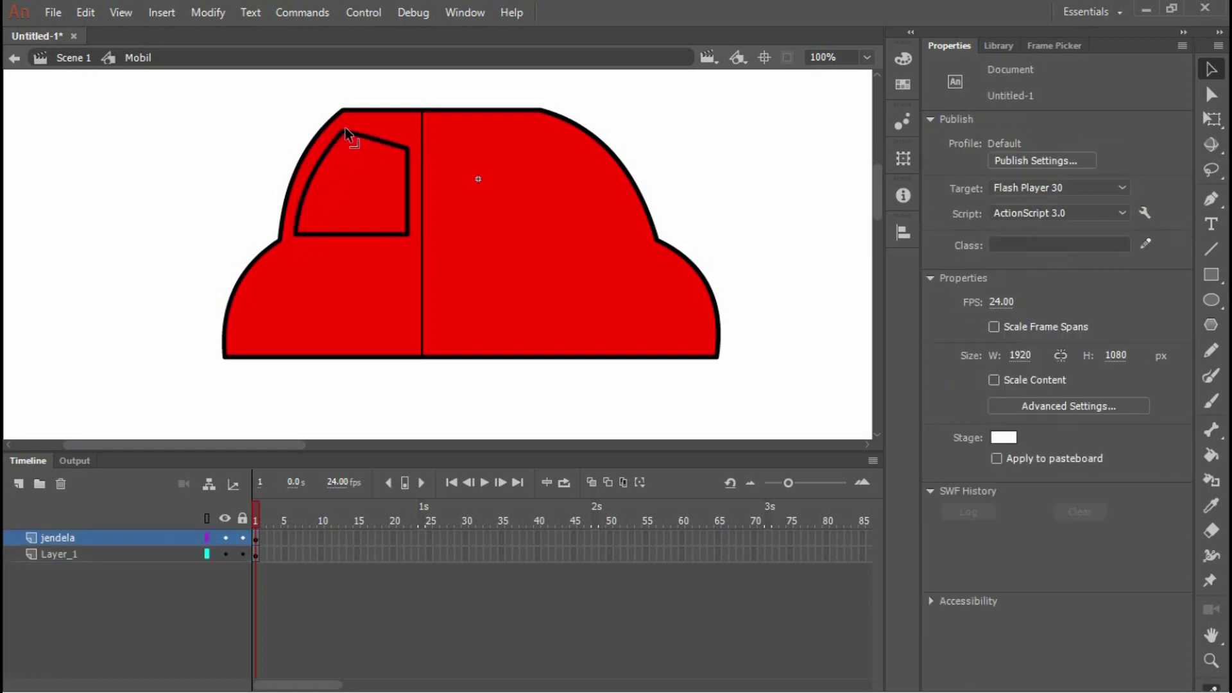
left_click(414, 158)
left_click_drag(405, 154, 408, 124)
left_click(395, 88)
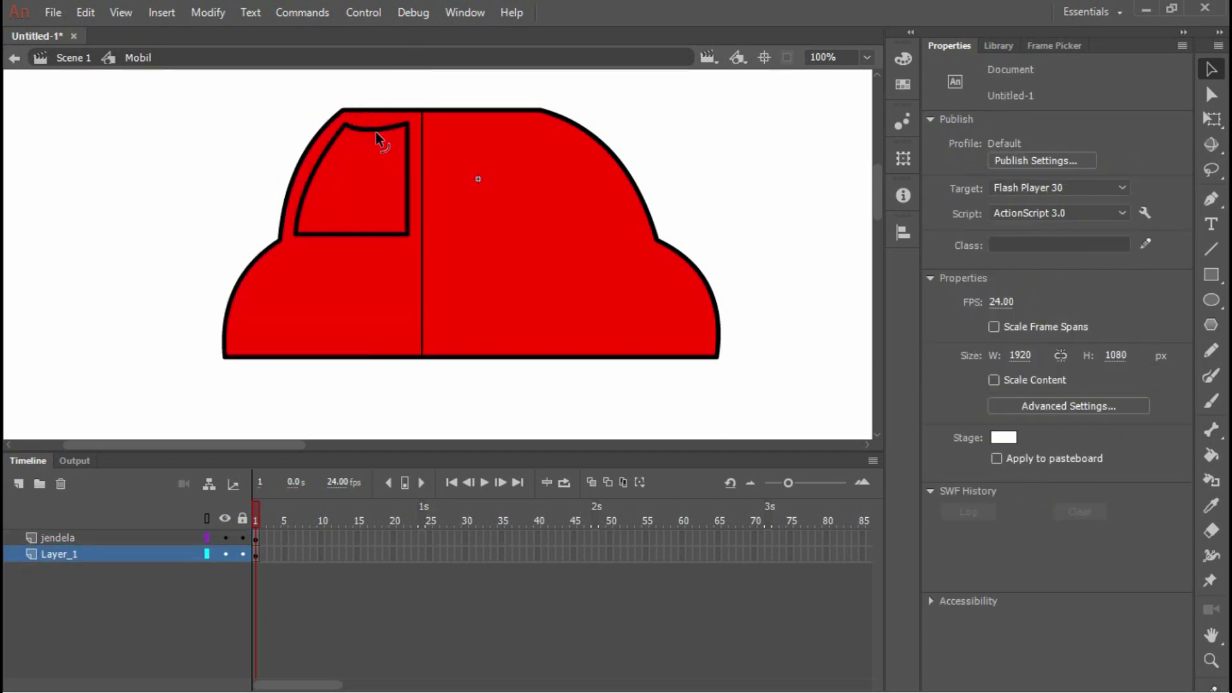
left_click_drag(376, 131, 376, 124)
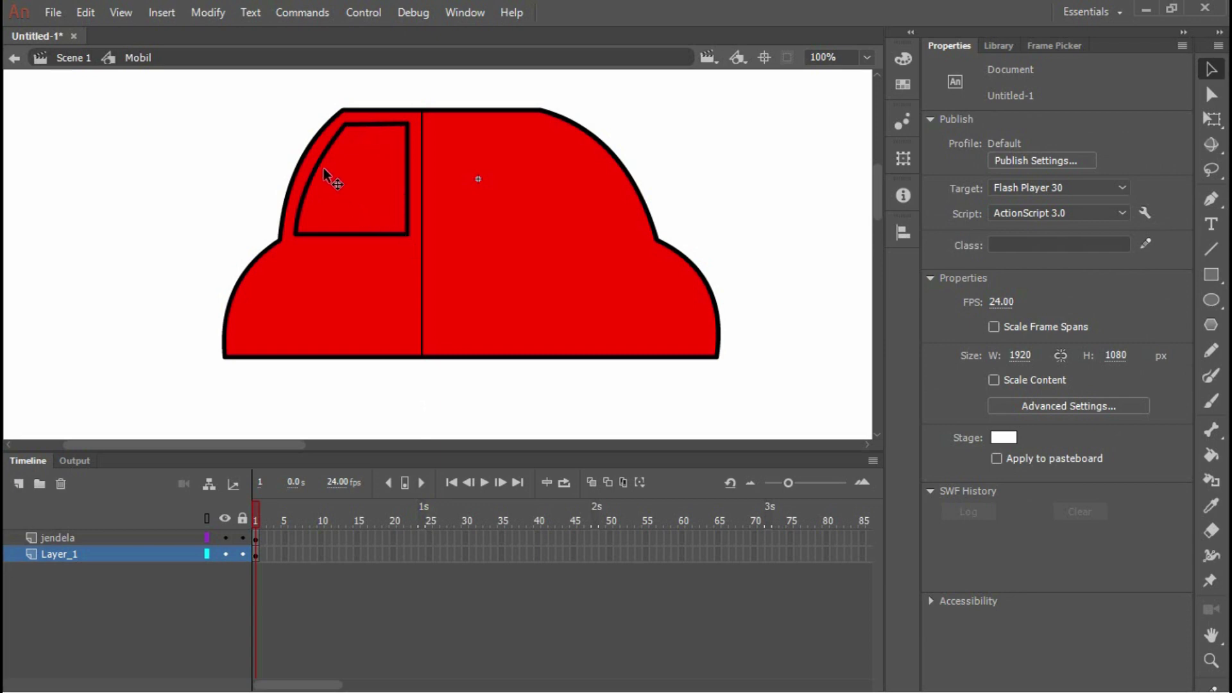
left_click_drag(318, 161, 322, 156)
Examine the window's shape and its spacing from the cab outline and door line at different magnifications
scroll(407, 251, "up", 3)
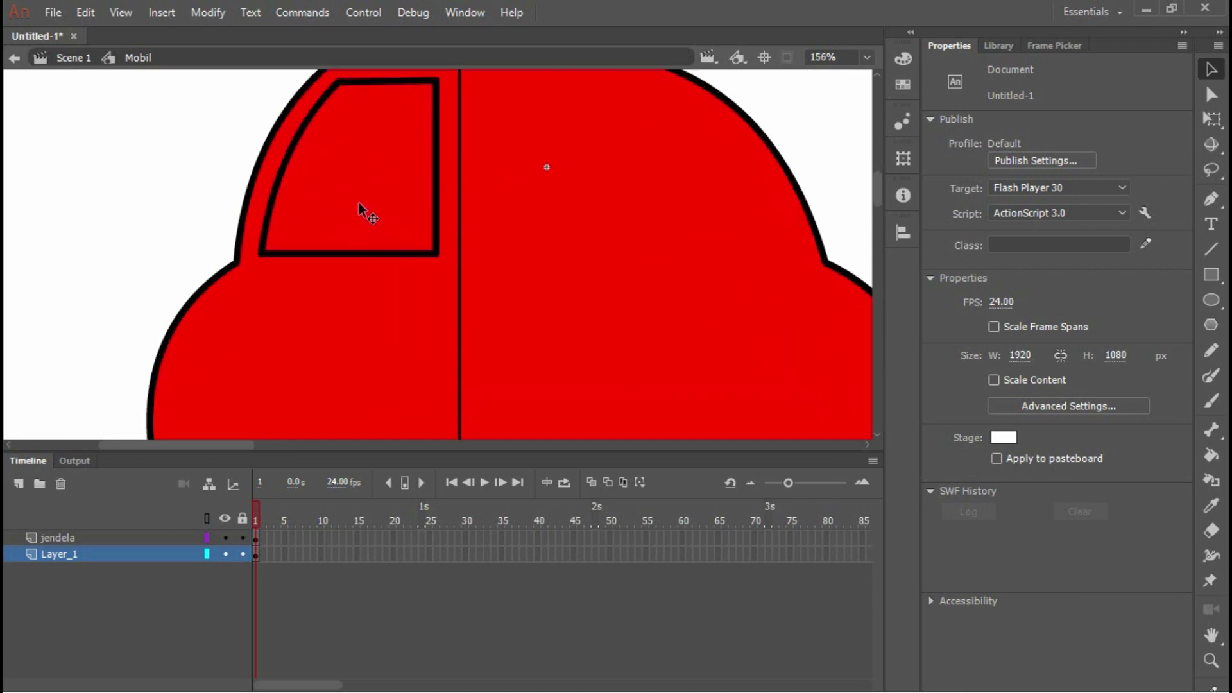
scroll(362, 238, "up", 2)
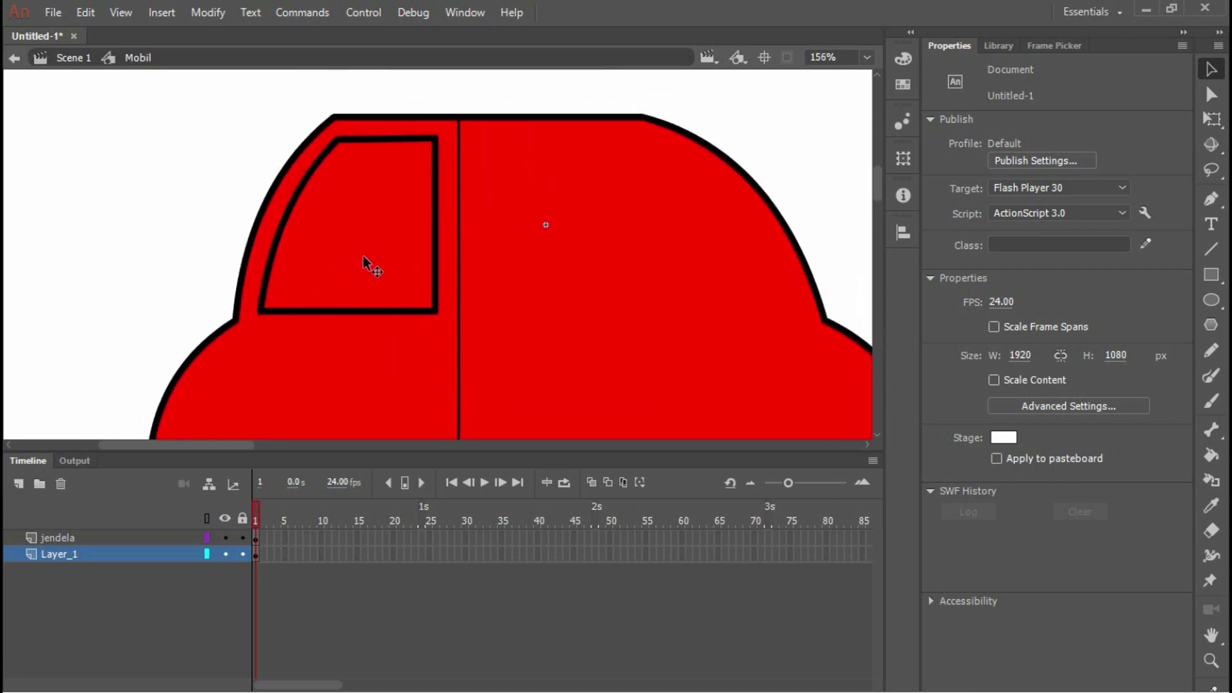
key("ctrl+equal")
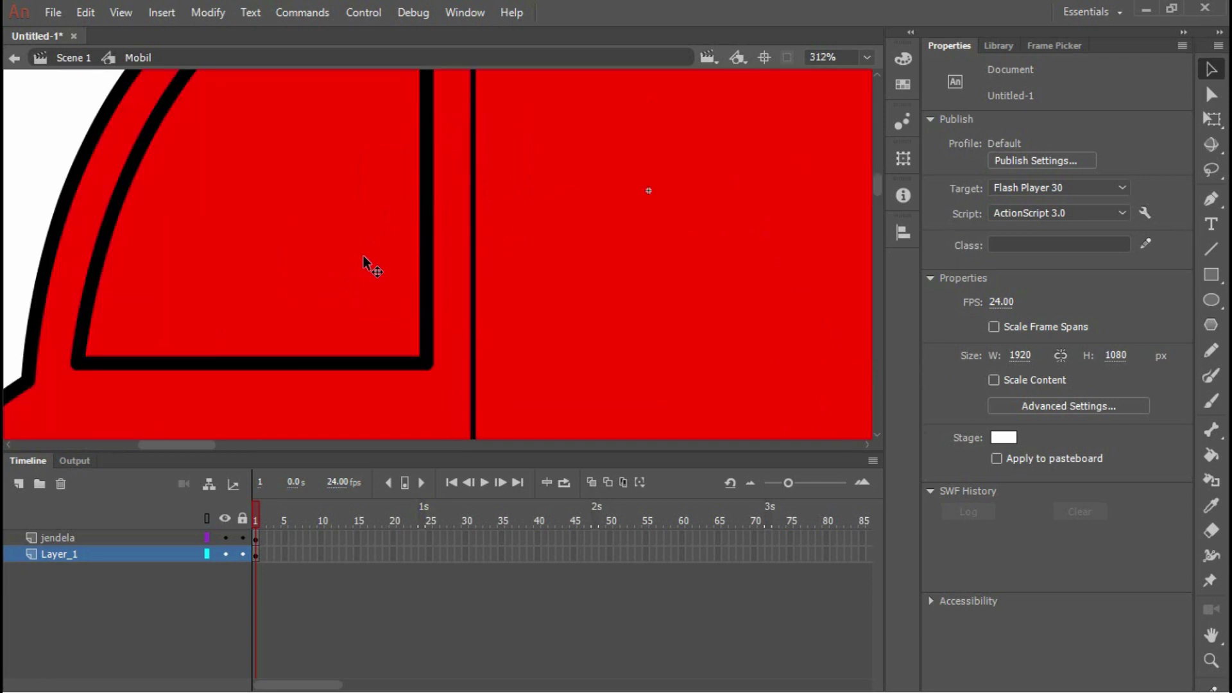
key("ctrl+minus")
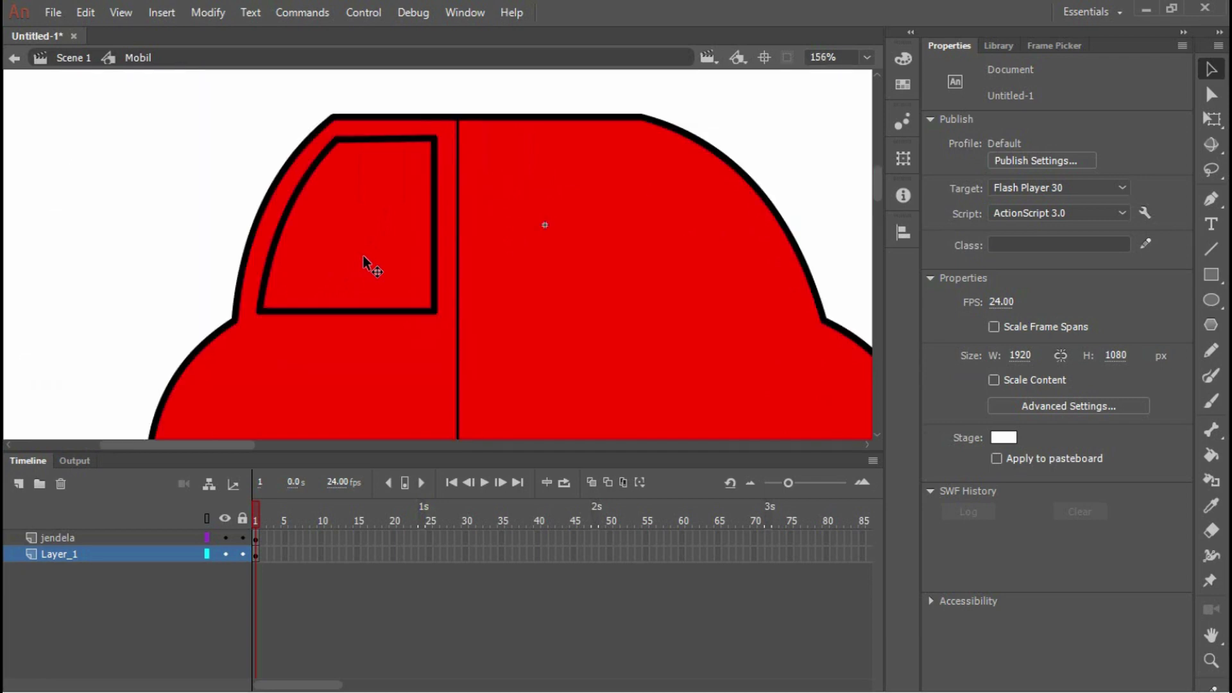
key("ctrl+minus")
key("ctrl+minus")
key("ctrl+equal")
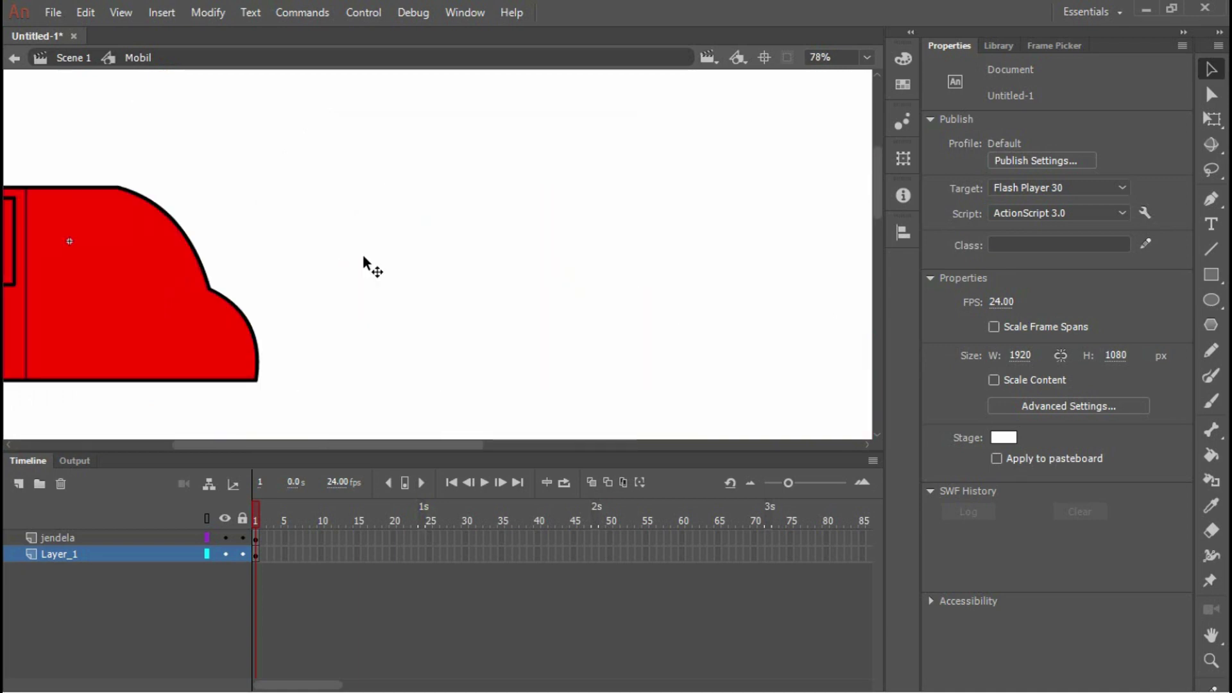
scroll(329, 254, "left", 5)
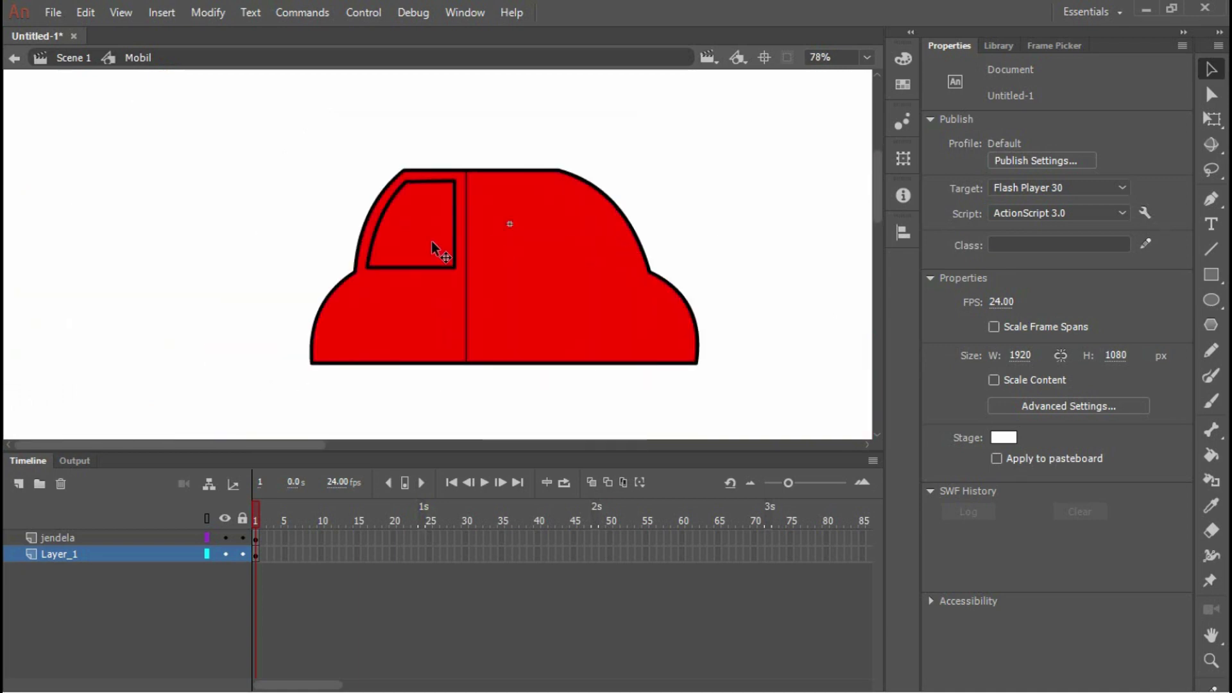
scroll(382, 244, "up", 2)
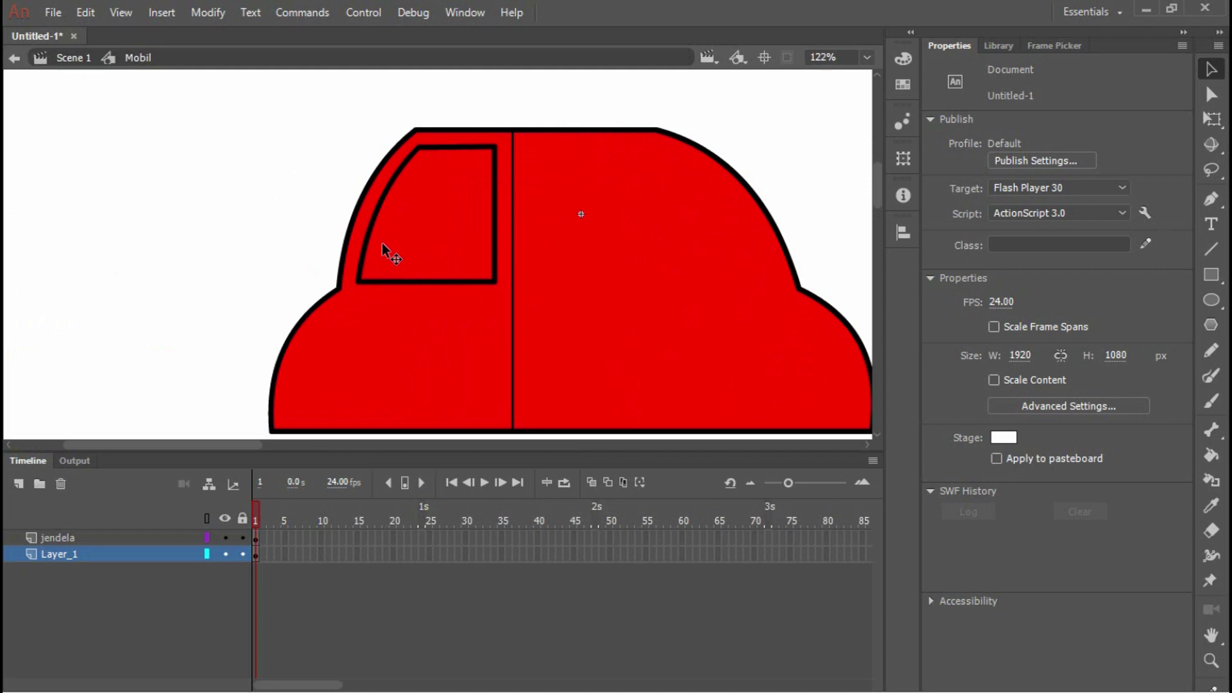
scroll(382, 242, "up", 3)
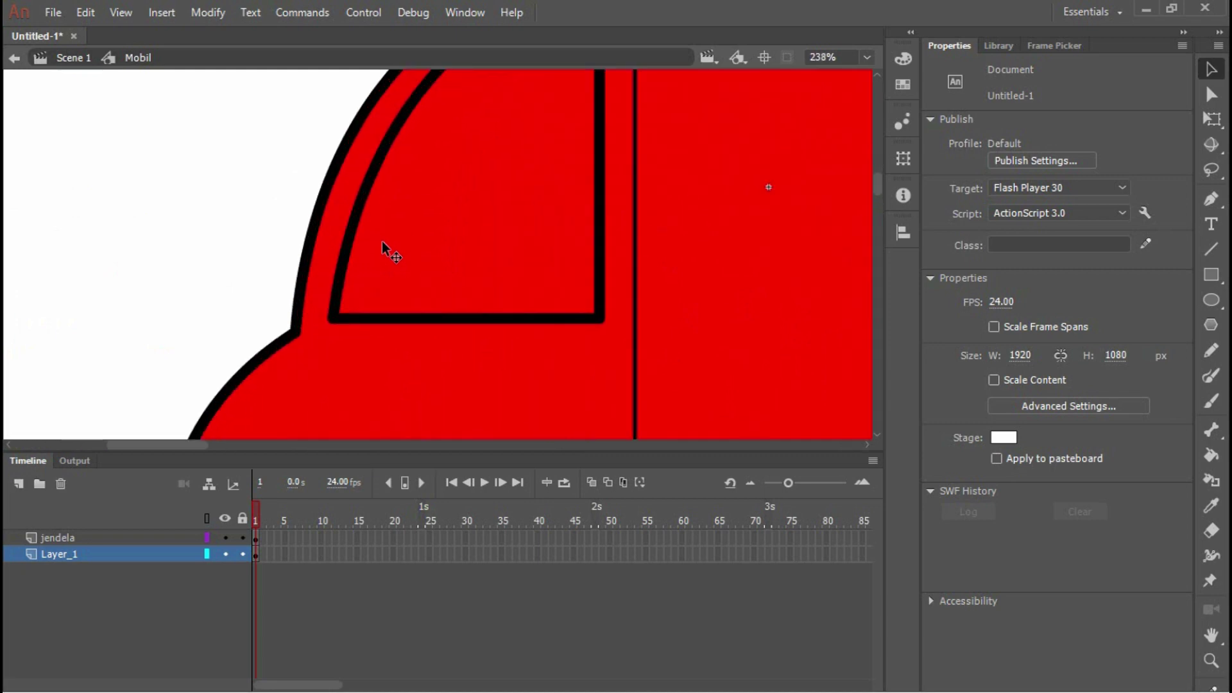
scroll(454, 182, "down", 4)
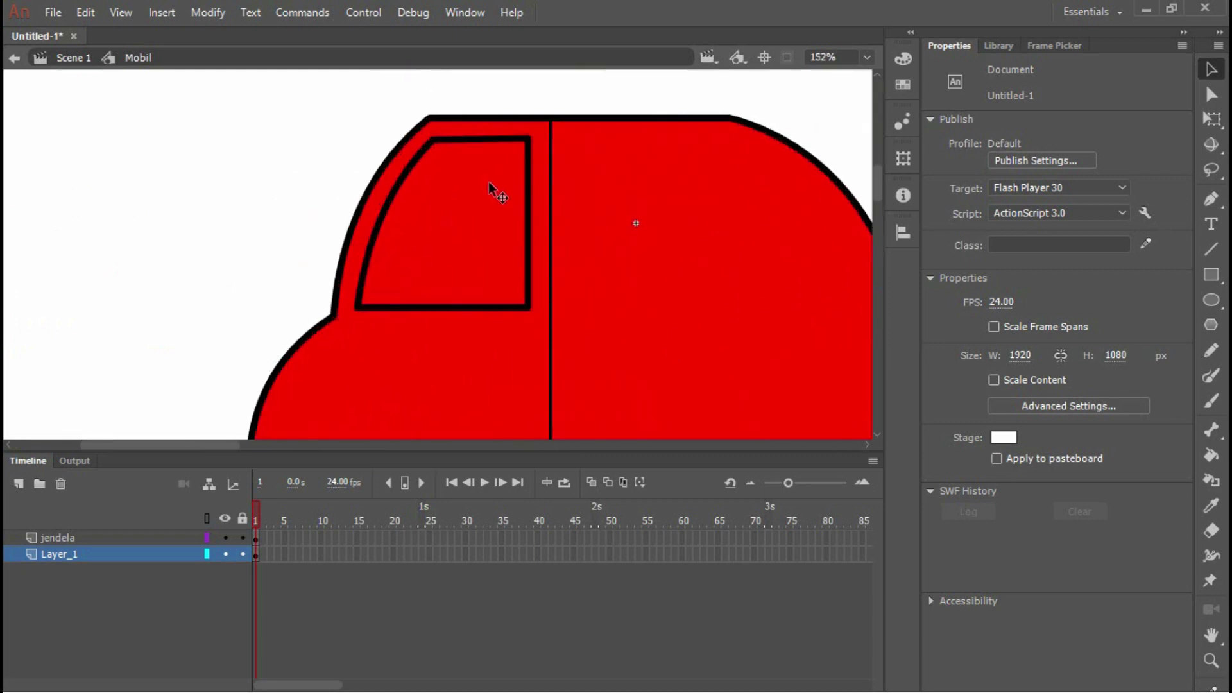
Set the stroke size of the side window's black outline to 2
scroll(366, 206, "up", 2)
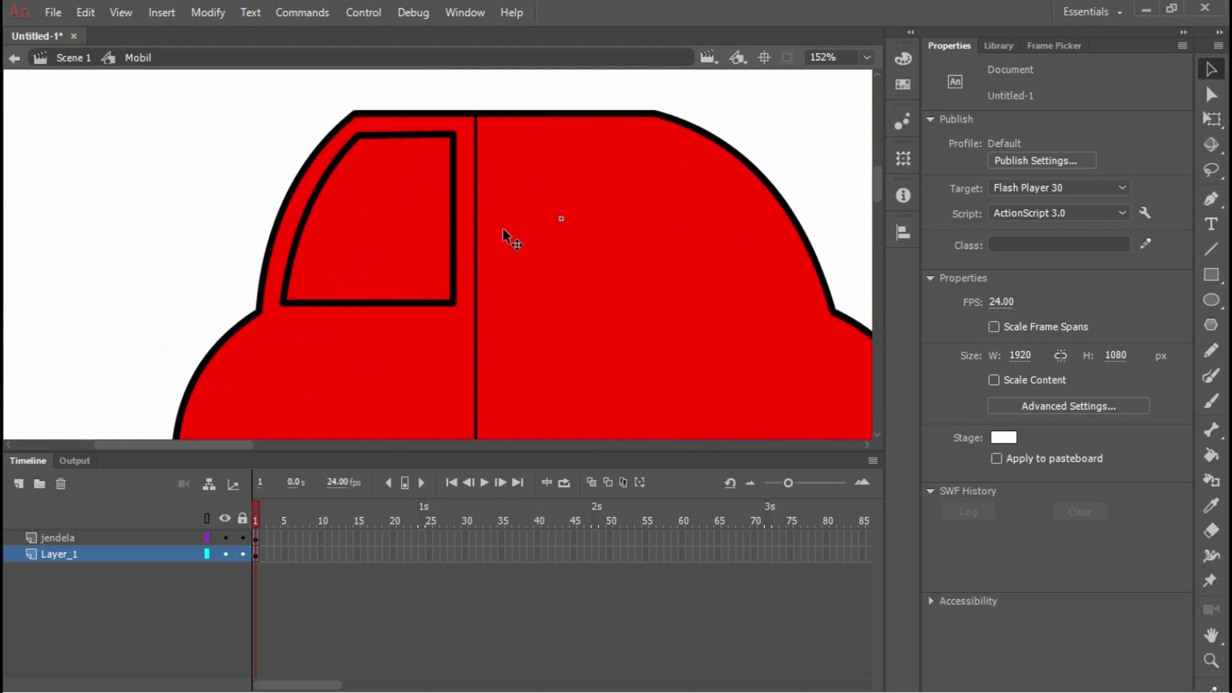
left_click_drag(503, 229, 635, 276)
scroll(602, 275, "up", 2)
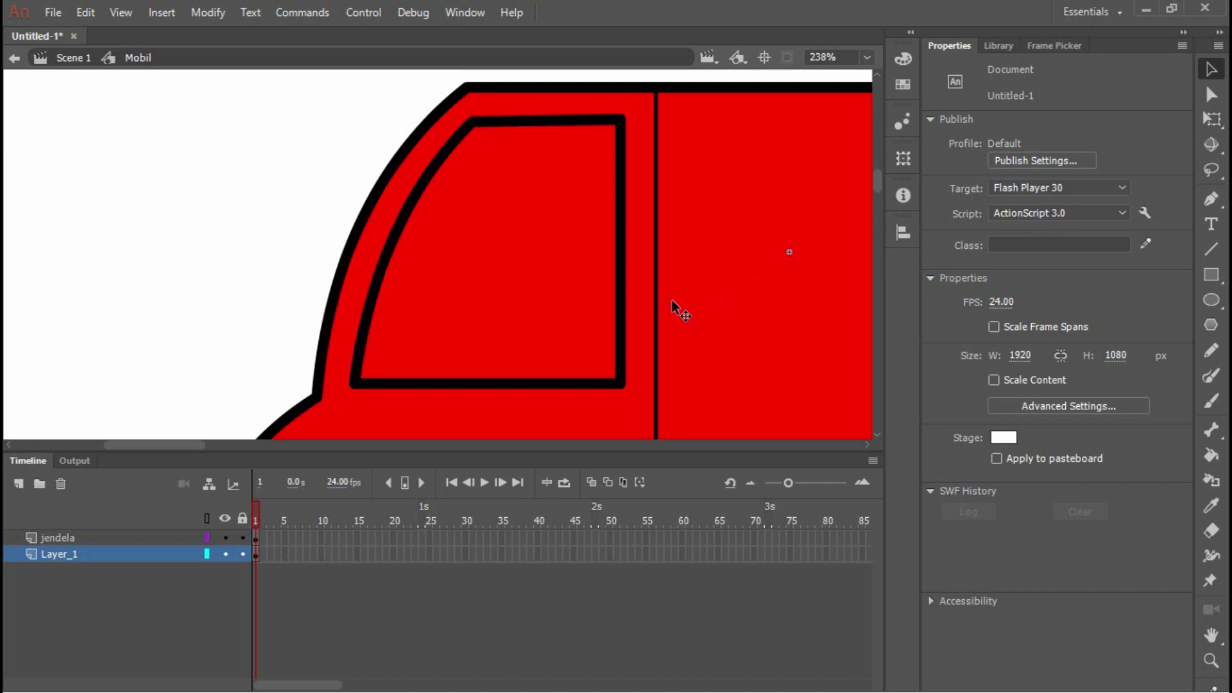
double_click(617, 384)
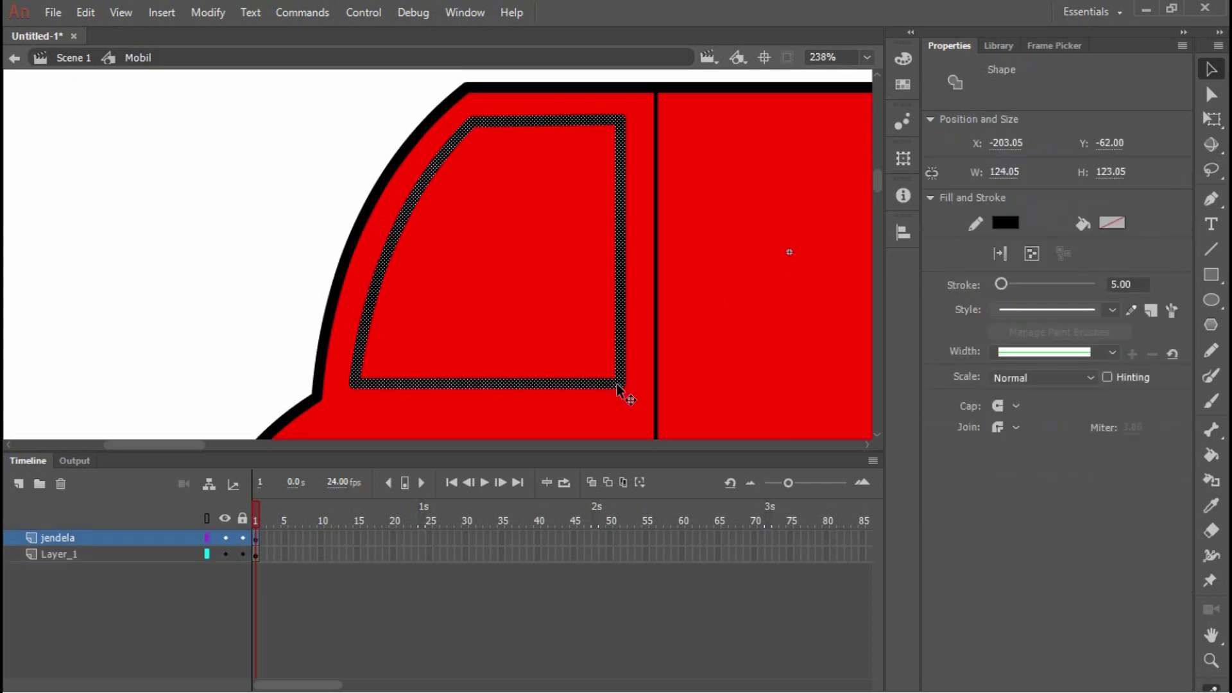
left_click(277, 178)
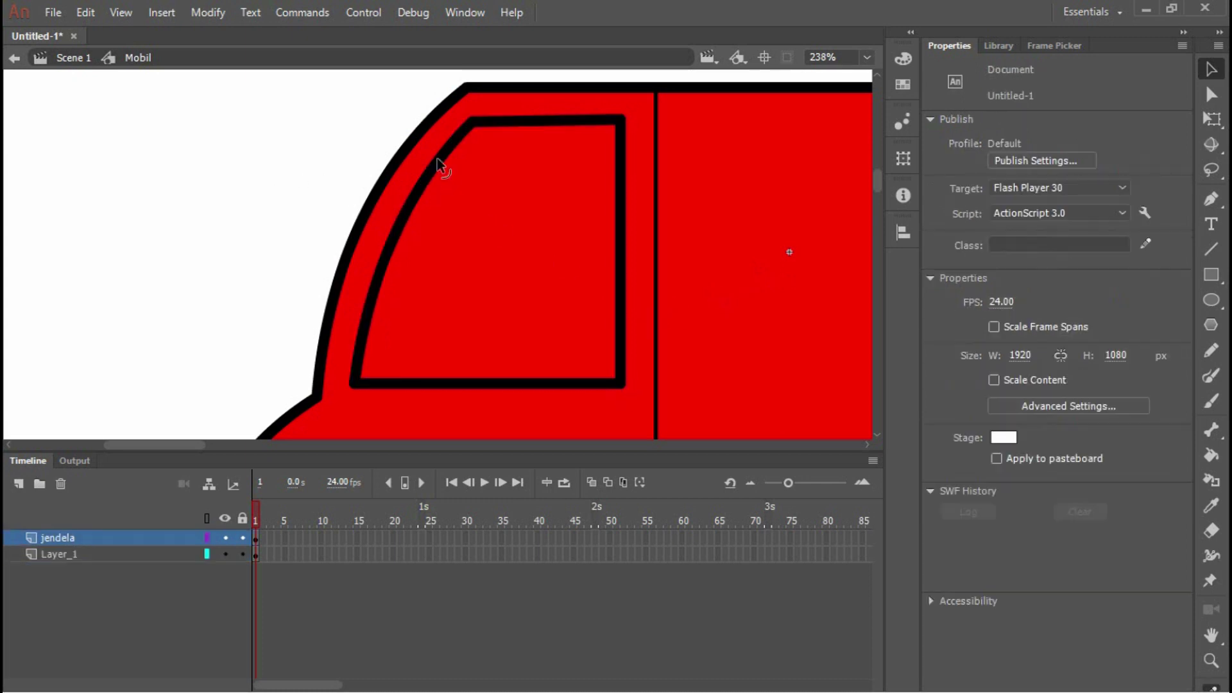
double_click(437, 159)
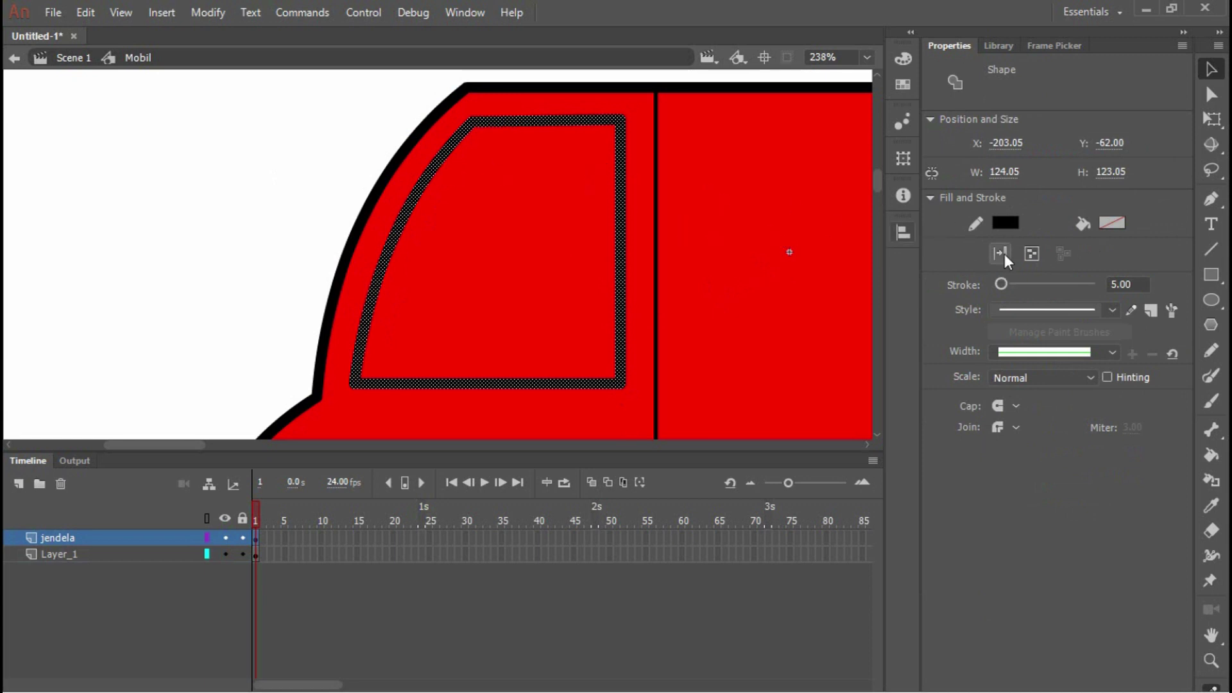
left_click(1127, 284)
type("2")
key("Return")
left_click(211, 228)
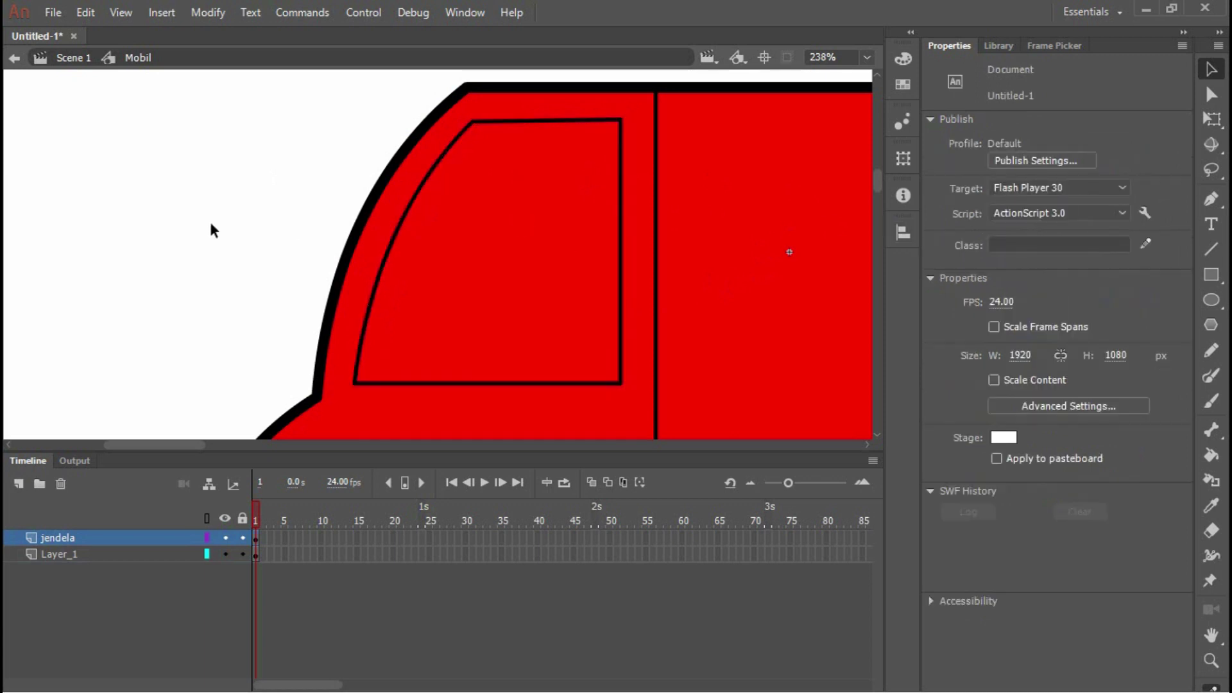
Change the window's fill from red to a dark gray swatch
left_click(599, 228)
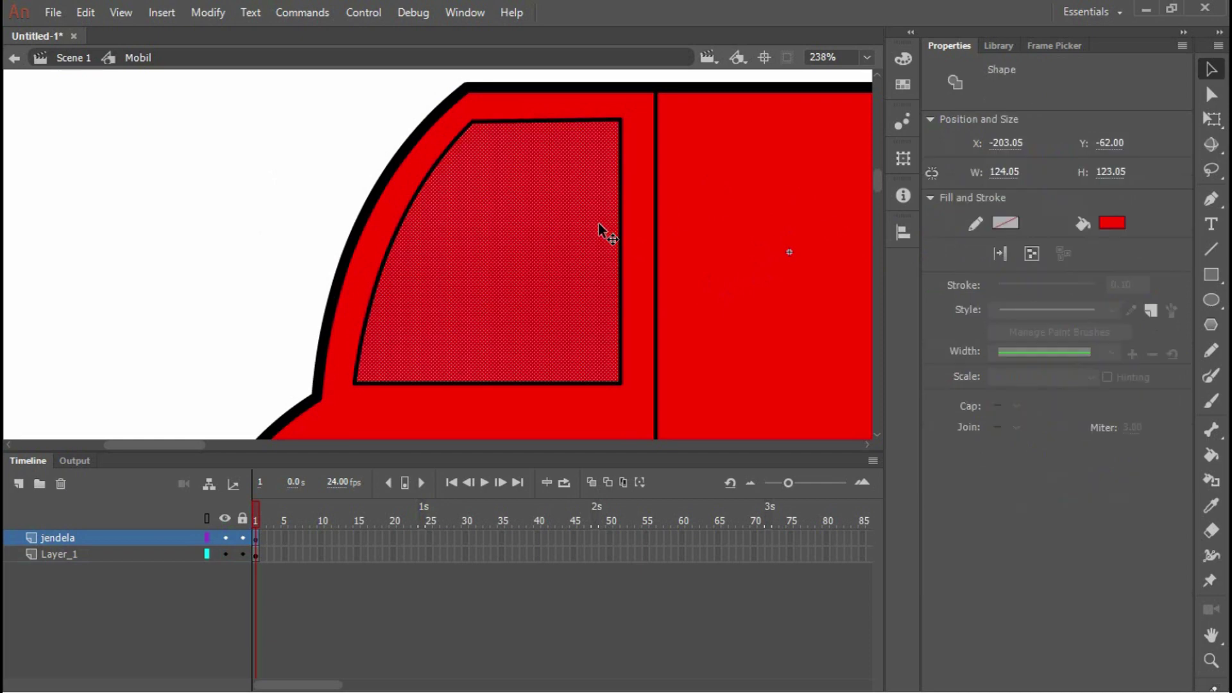
left_click(1117, 225)
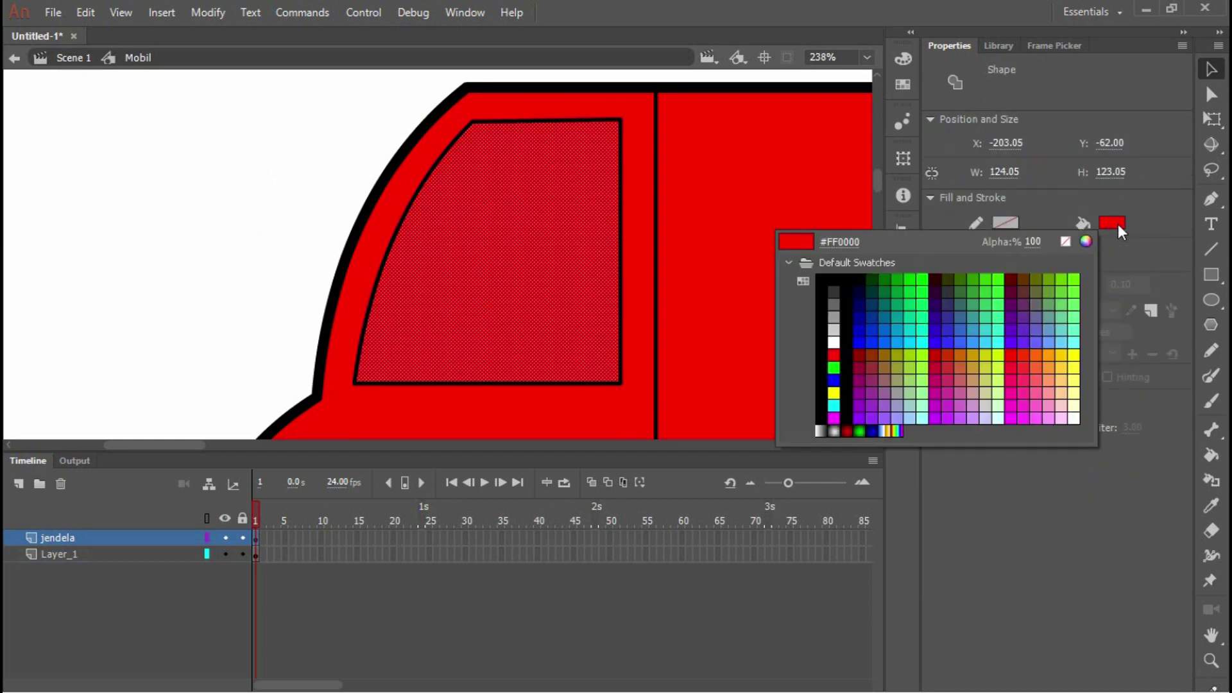
left_click(834, 305)
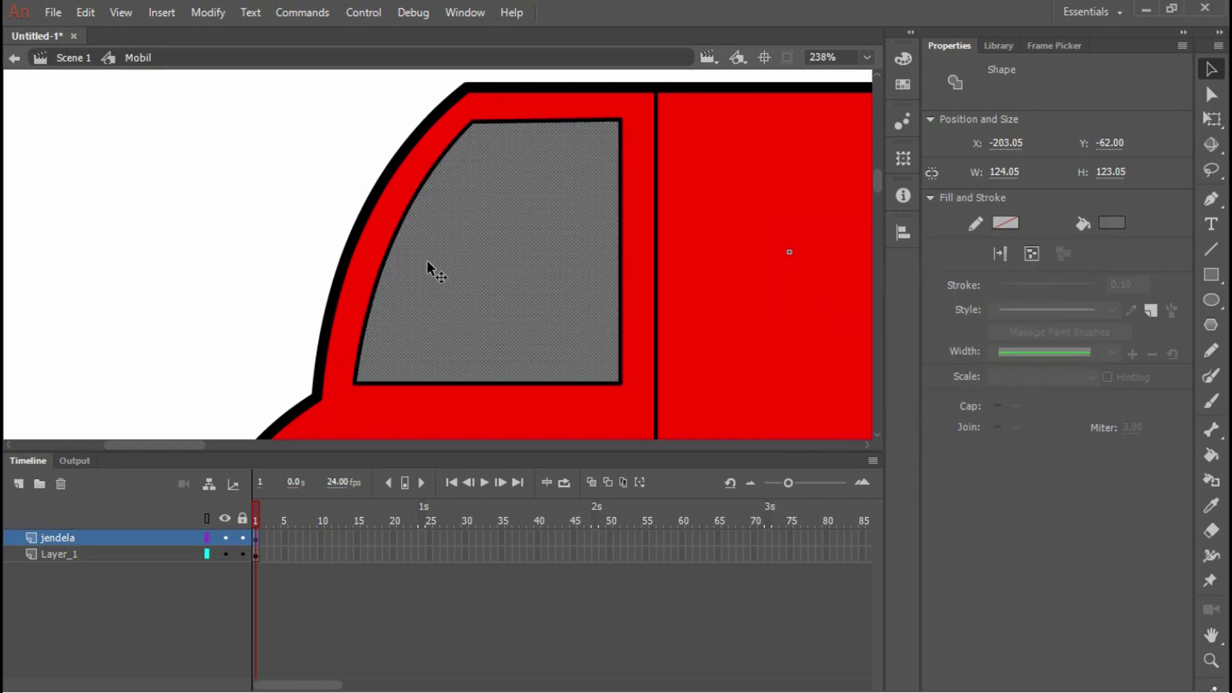
left_click(214, 260)
scroll(408, 207, "down", 4)
scroll(424, 244, "up", 2)
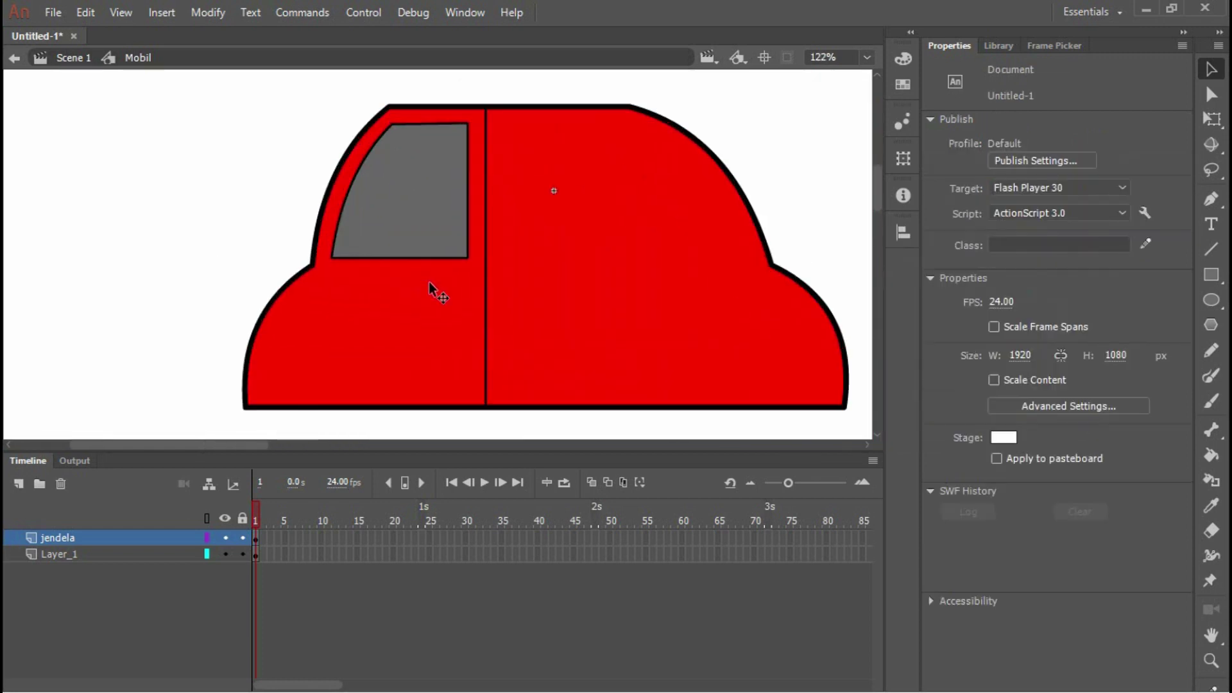
Duplicate the gray window with its outline and place the copy on the other side of the door line, level with the original
left_click(443, 187)
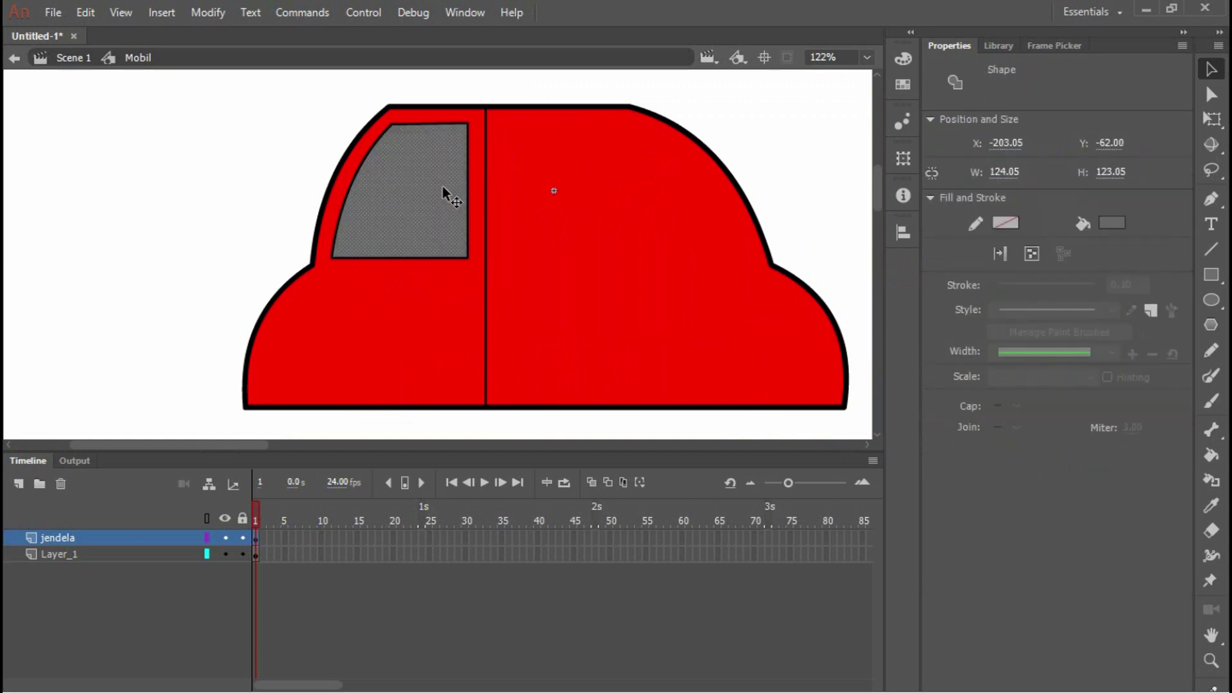
left_click(149, 186)
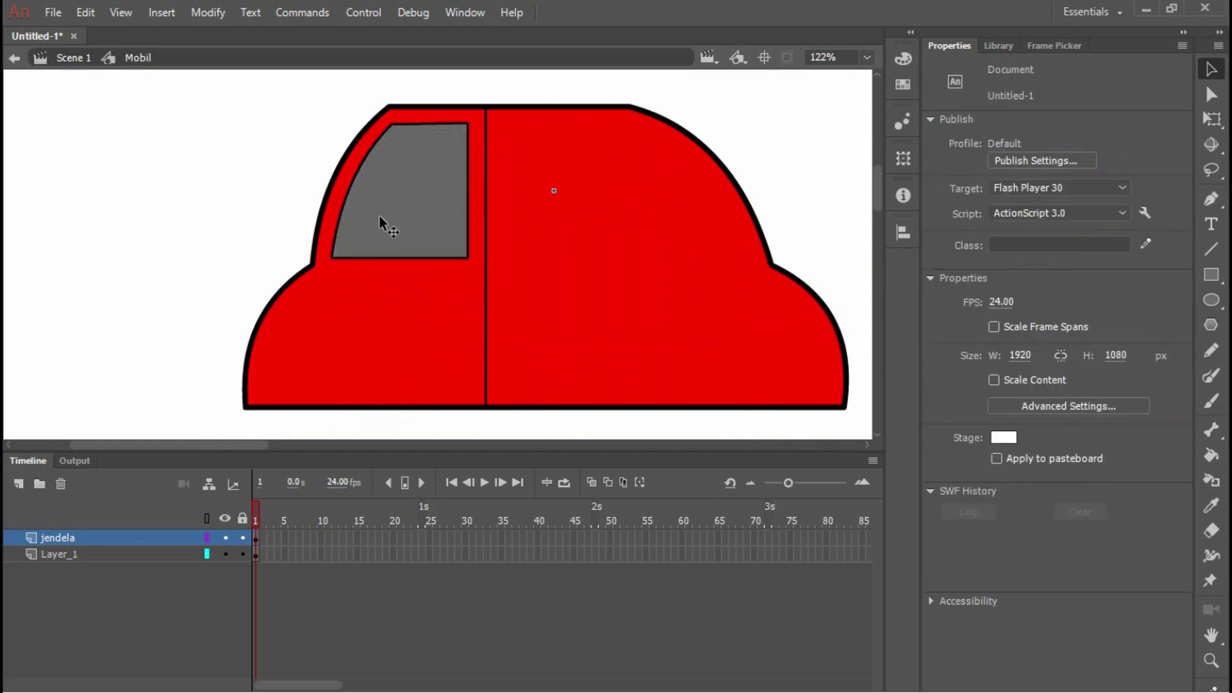
double_click(412, 218)
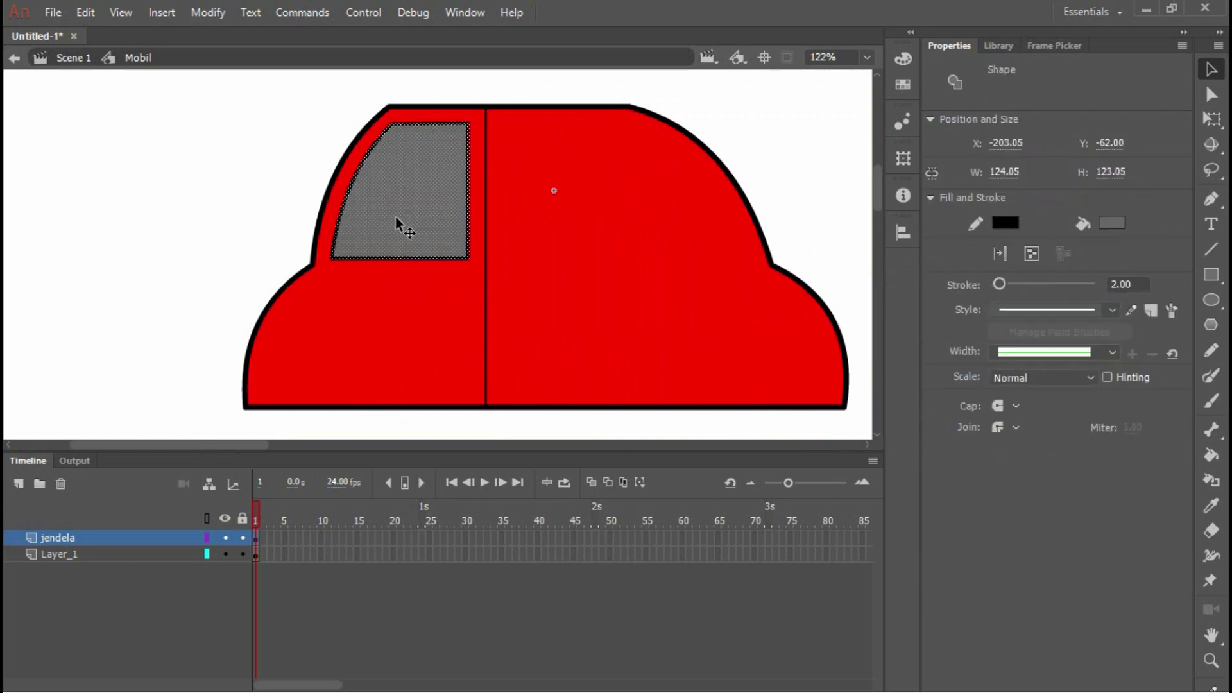
left_click(206, 206)
double_click(403, 206)
key("alt")
left_click_drag(394, 212, 562, 207)
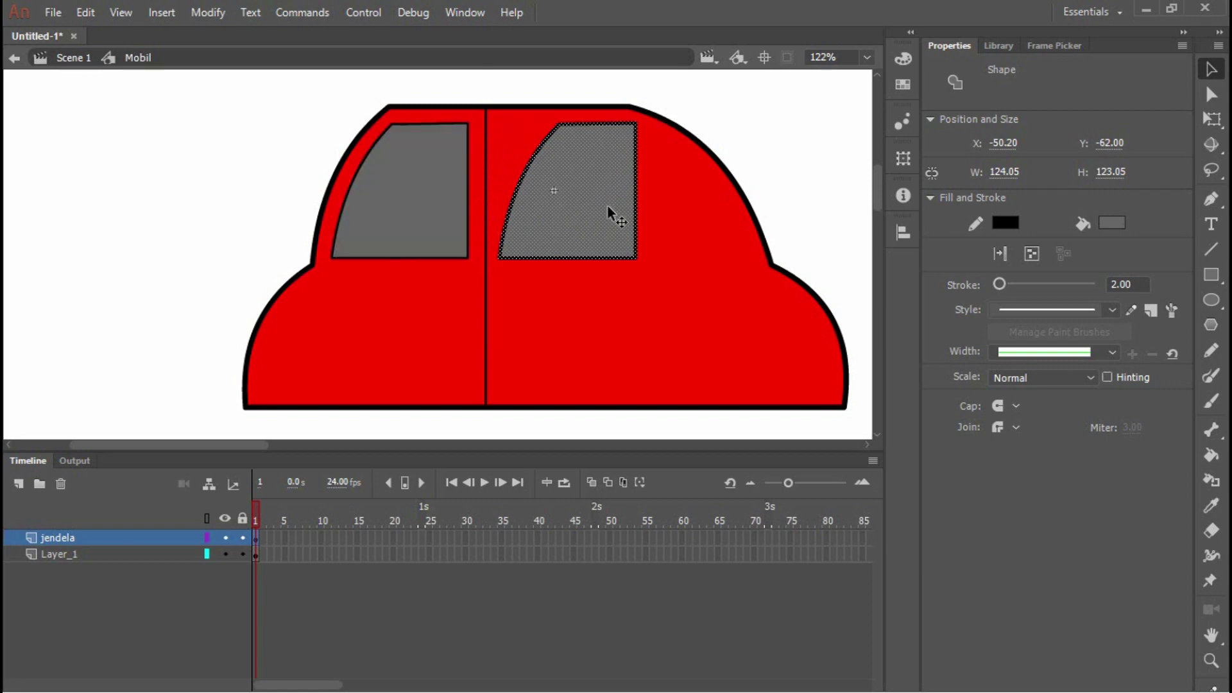
Flip the copied window horizontally so its curved edge faces the rear of the car
left_click(906, 160)
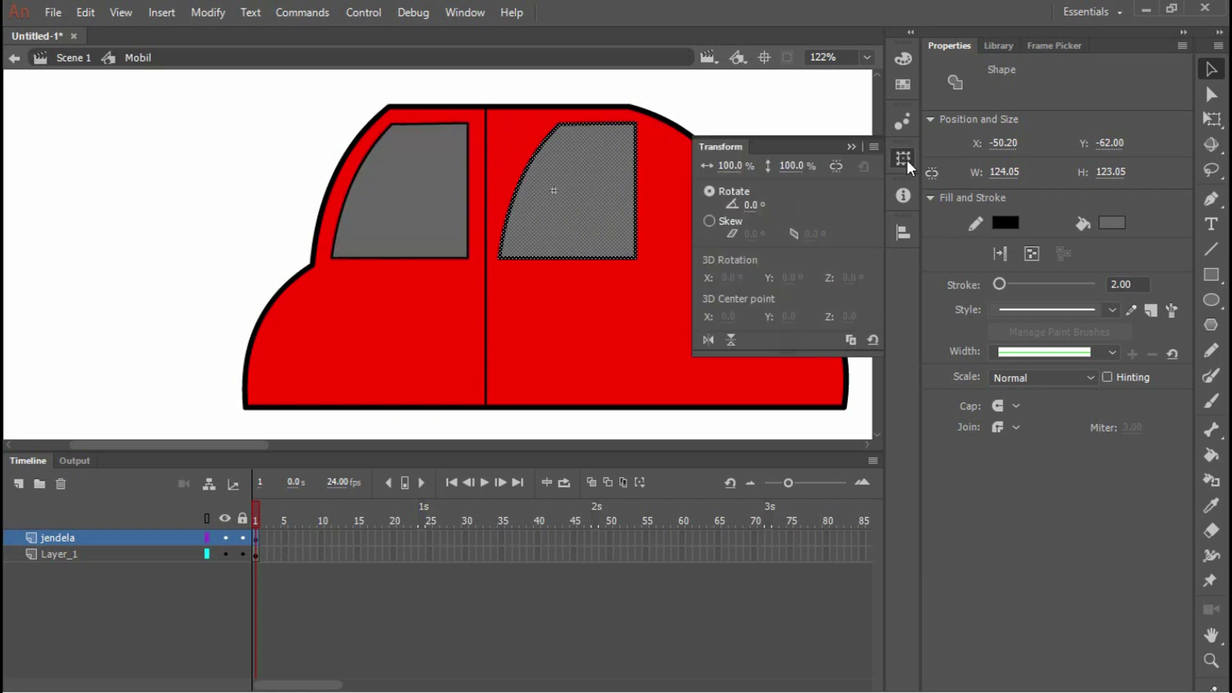
left_click(708, 340)
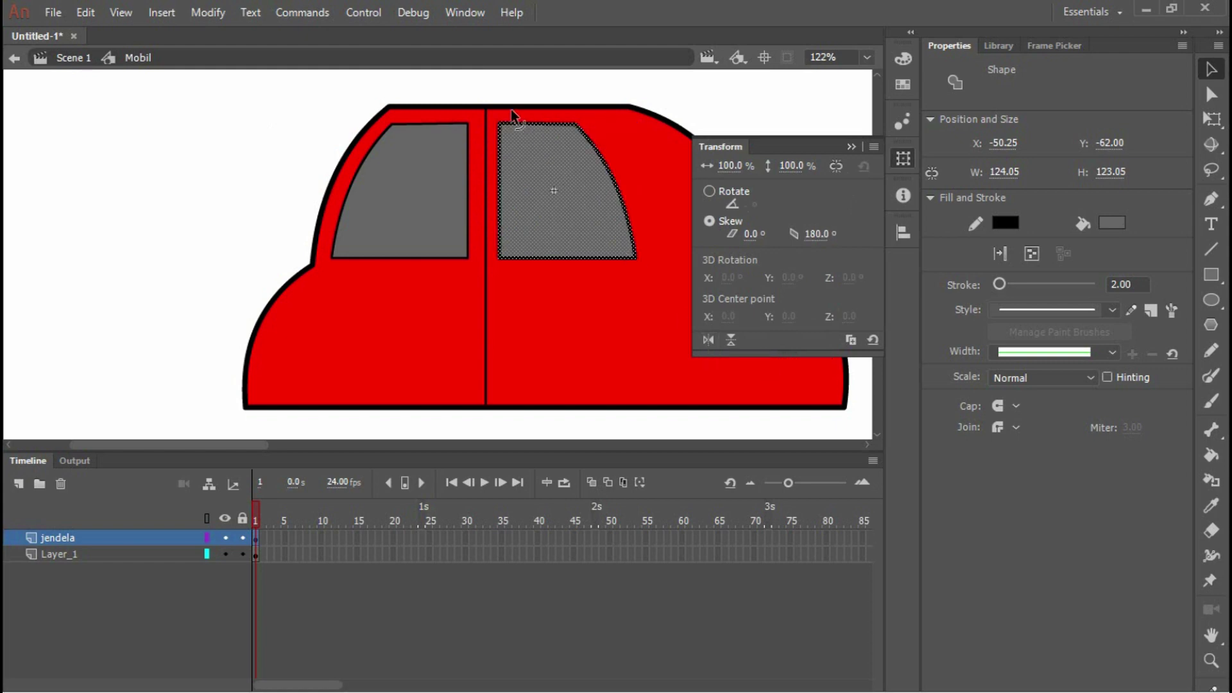
left_click(507, 92)
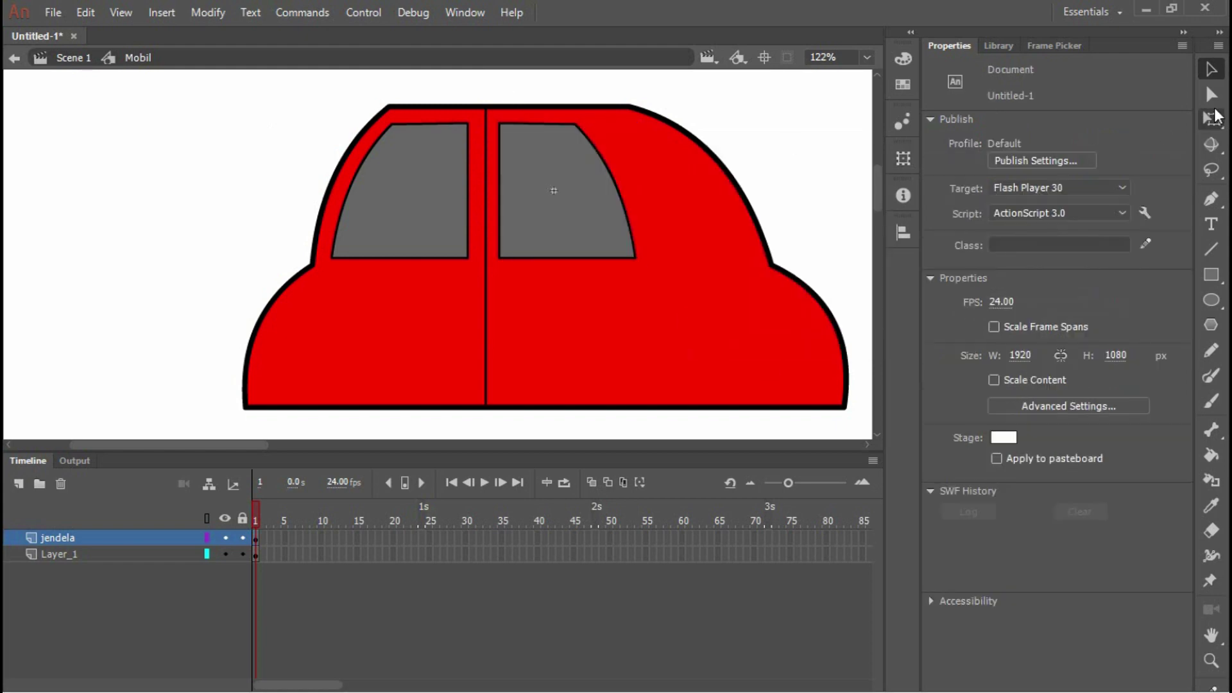
Stretch the rear window's lower and upper outer corners toward the back of the cab, and bend its edge parallel to the cab outline
left_click_drag(633, 259, 744, 257)
left_click_drag(647, 190, 701, 170)
left_click_drag(593, 124, 632, 127)
left_click_drag(670, 172, 699, 166)
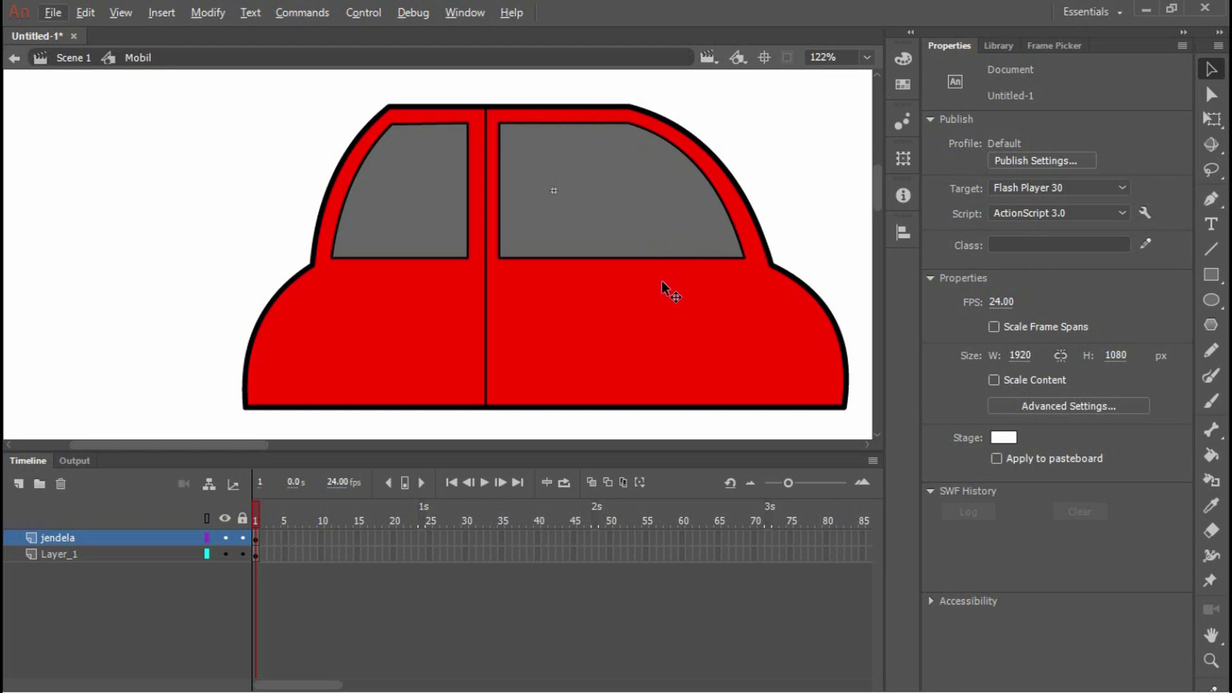
scroll(630, 305, "down", 2)
scroll(630, 305, "up", 2)
scroll(292, 255, "down", 3)
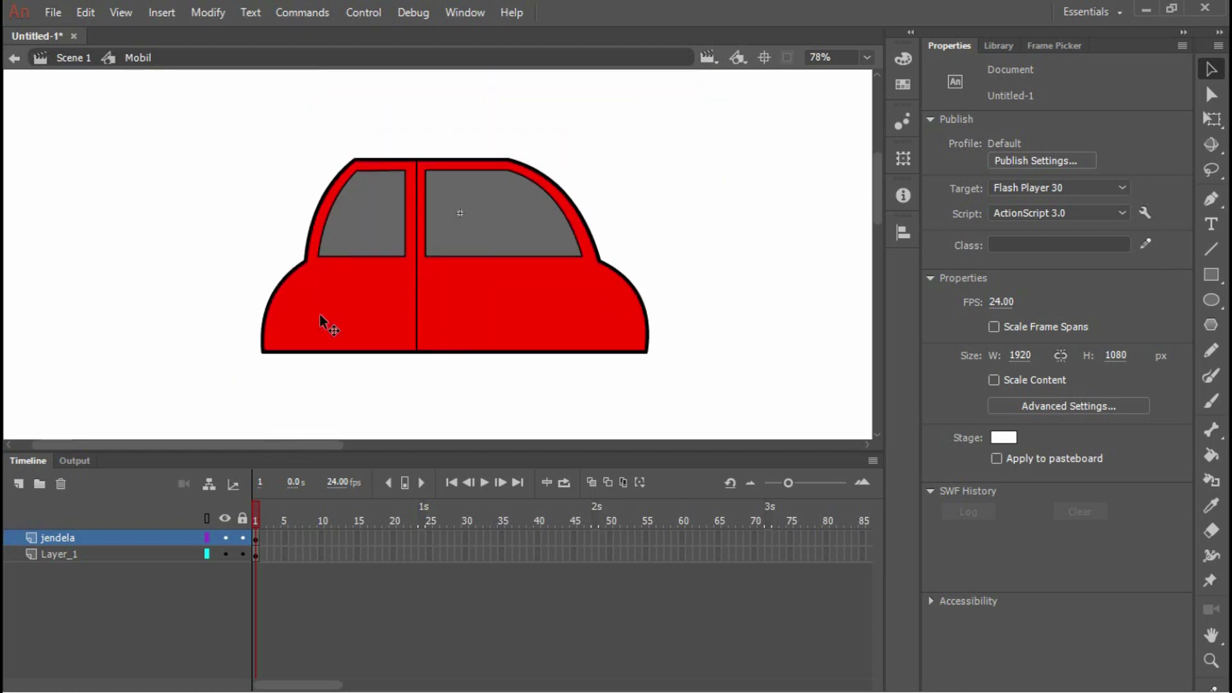
scroll(320, 316, "up", 1)
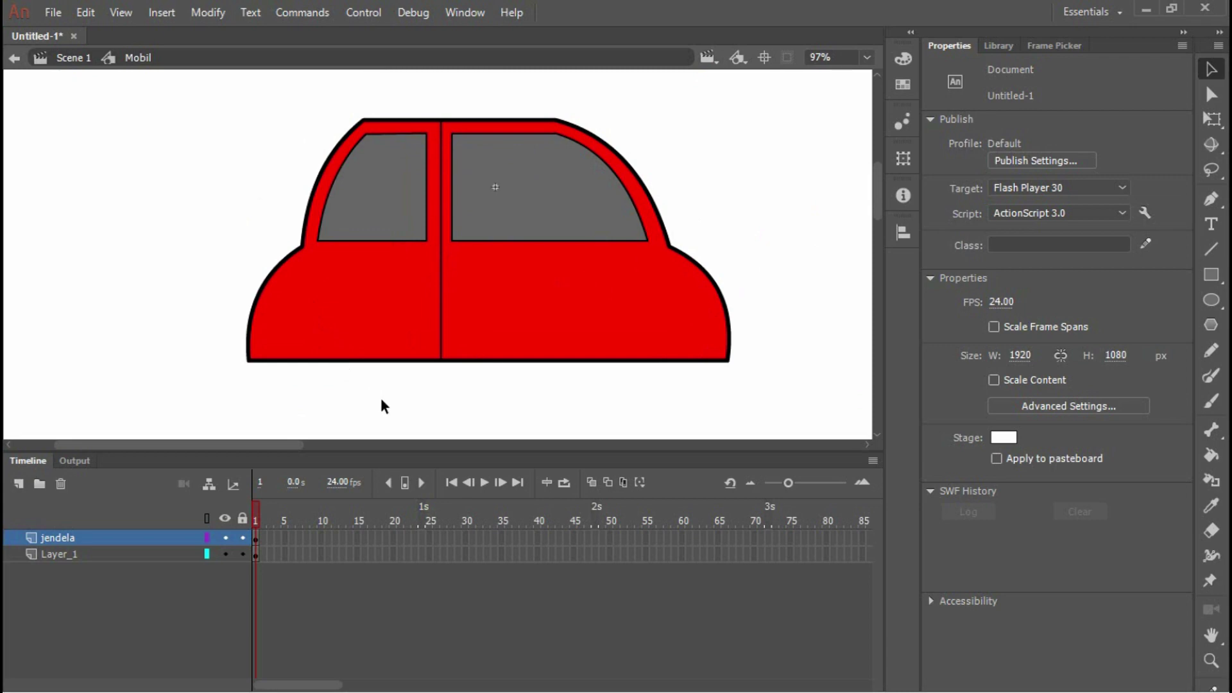
On Layer_1, draw a circle about 146 px in diameter below the car with no fill and a black stroke of 2
left_click(76, 556)
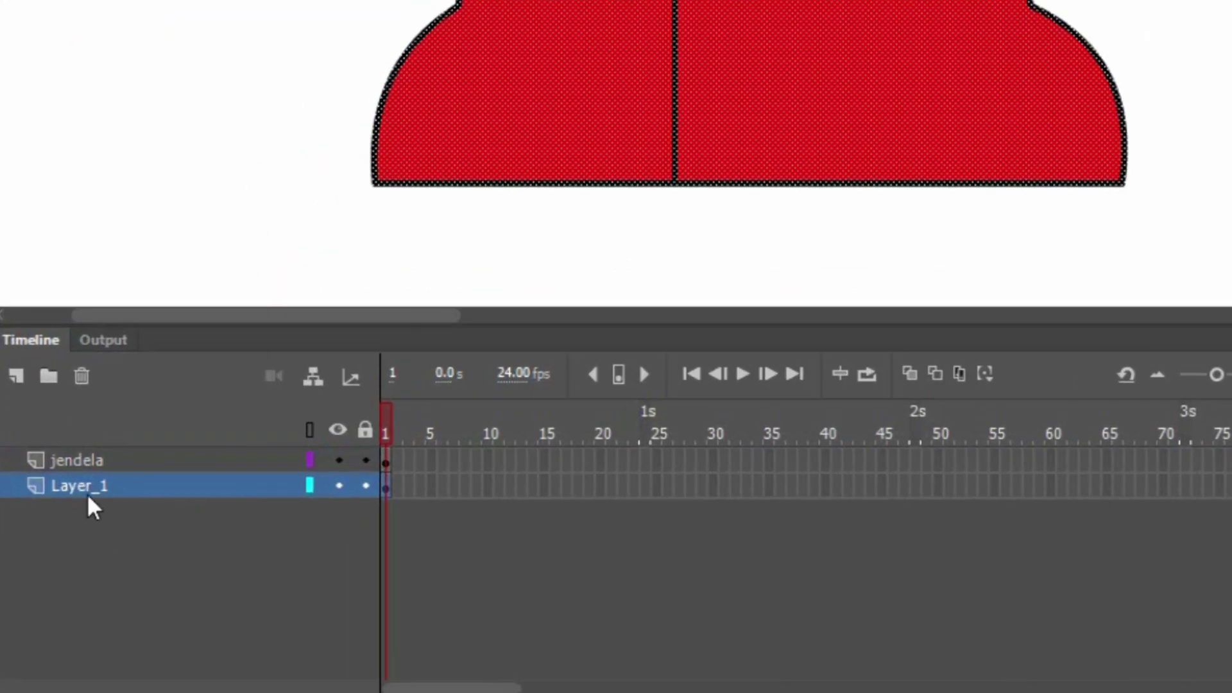
left_click_drag(962, 60, 969, 28)
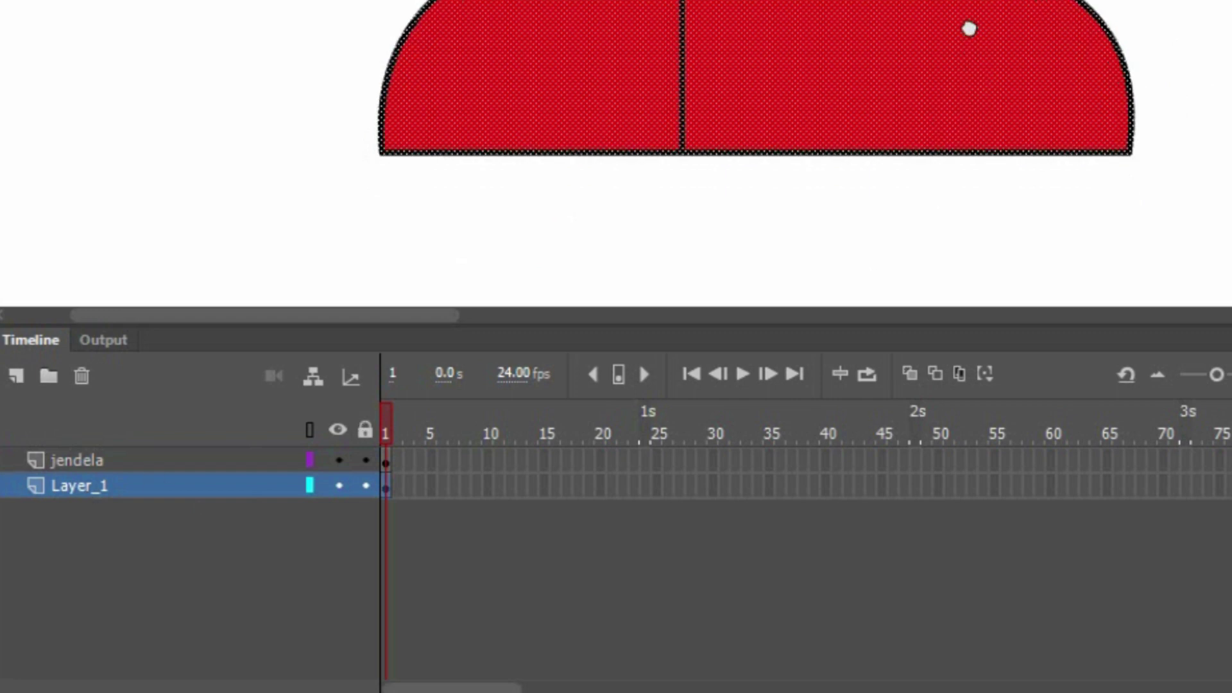
left_click_drag(894, 154, 895, 19)
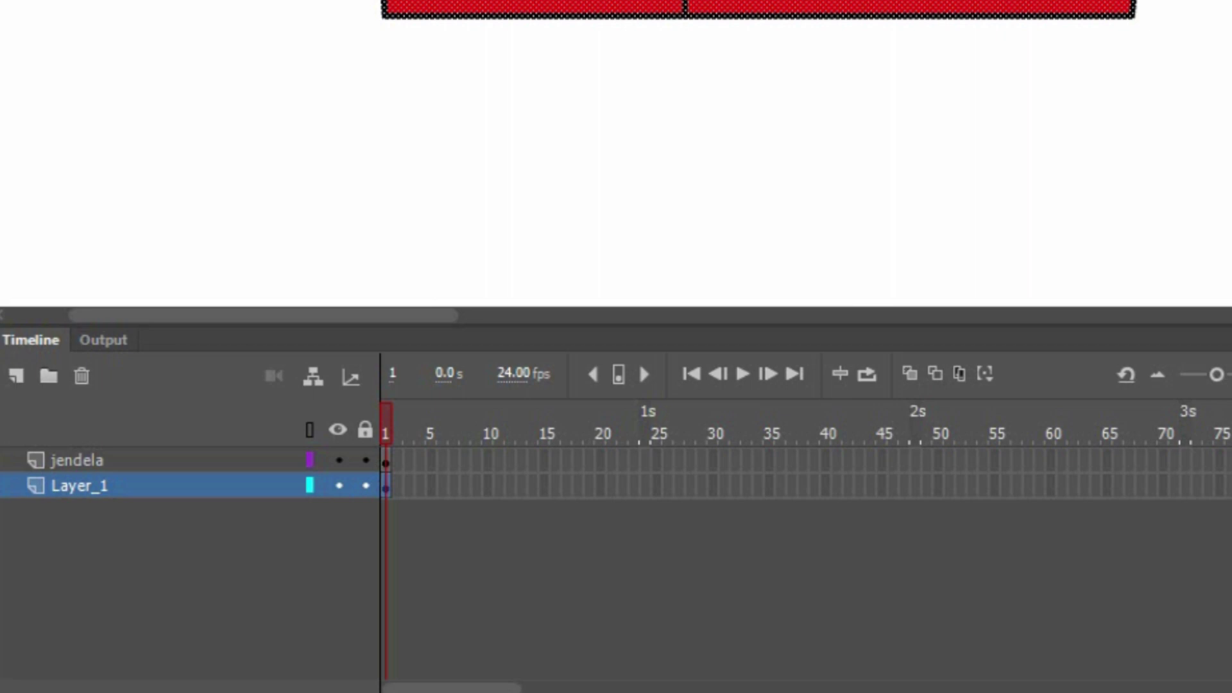
left_click_drag(899, 94, 868, 208)
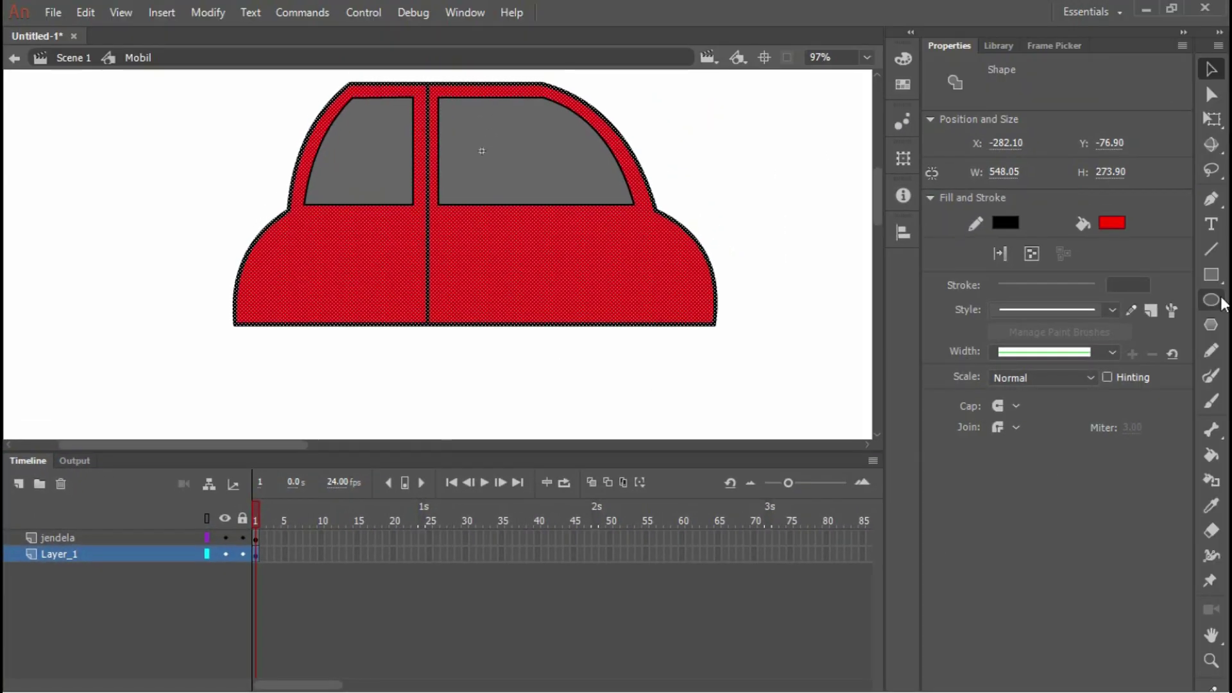
left_click(1211, 300)
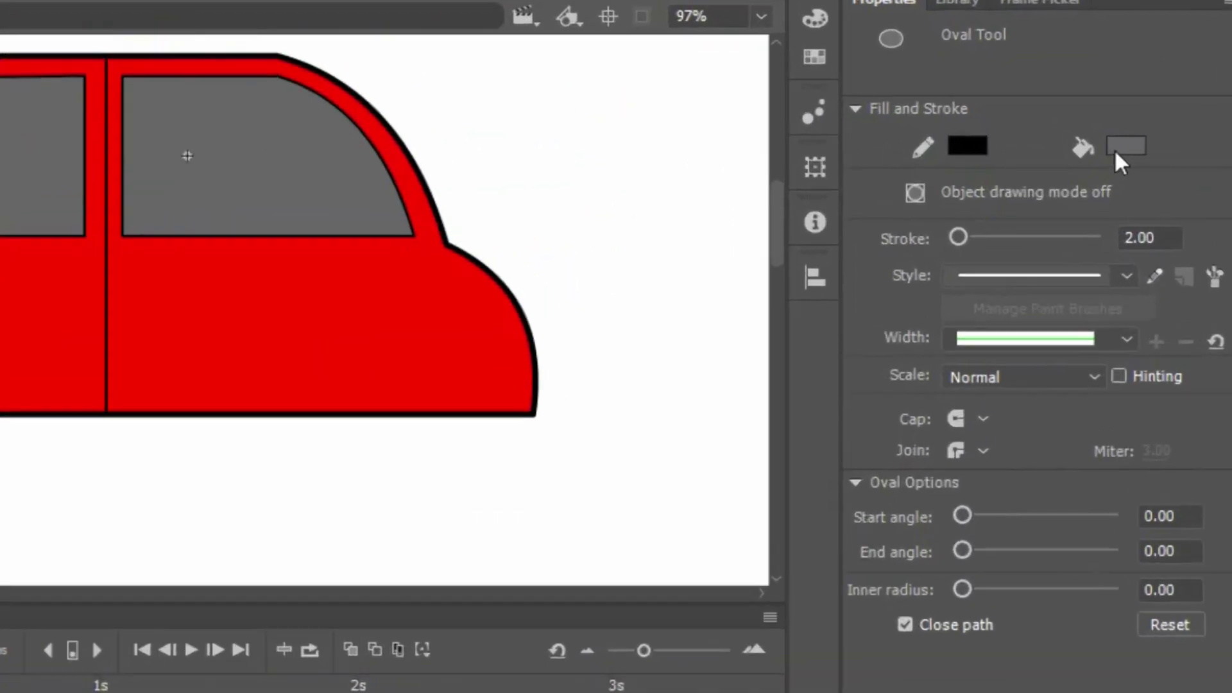
left_click(1111, 222)
left_click(1047, 185)
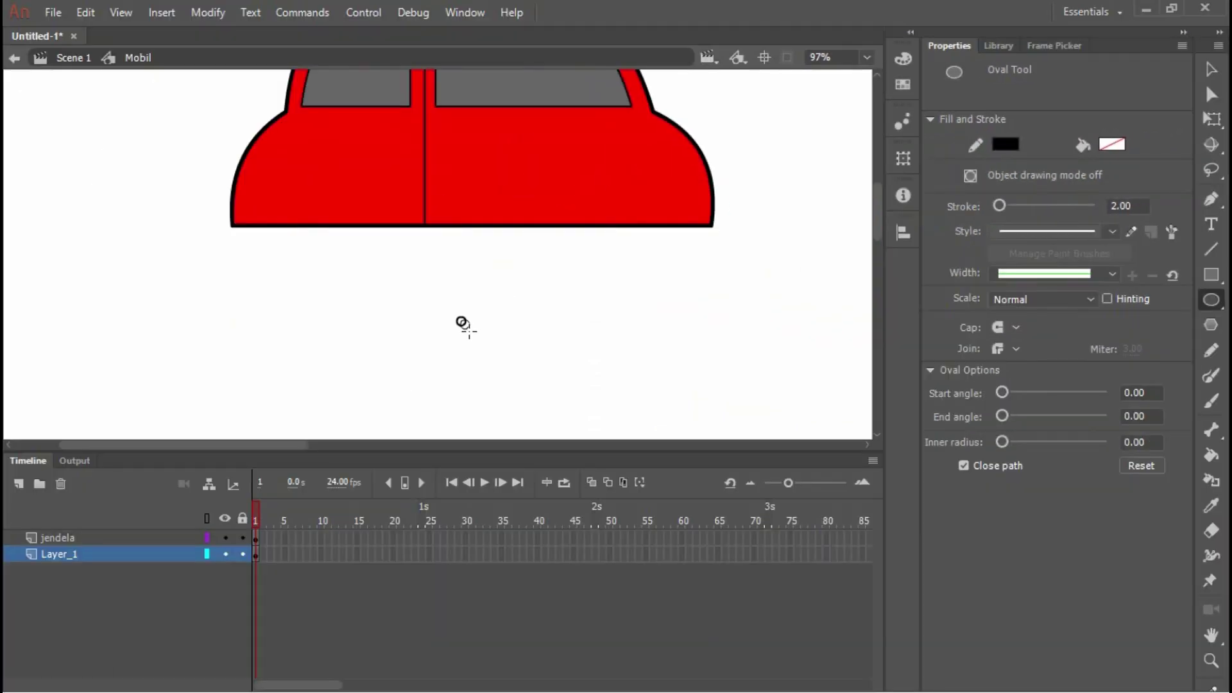
left_click_drag(49, 432, 138, 523)
left_click_drag(508, 372, 584, 402)
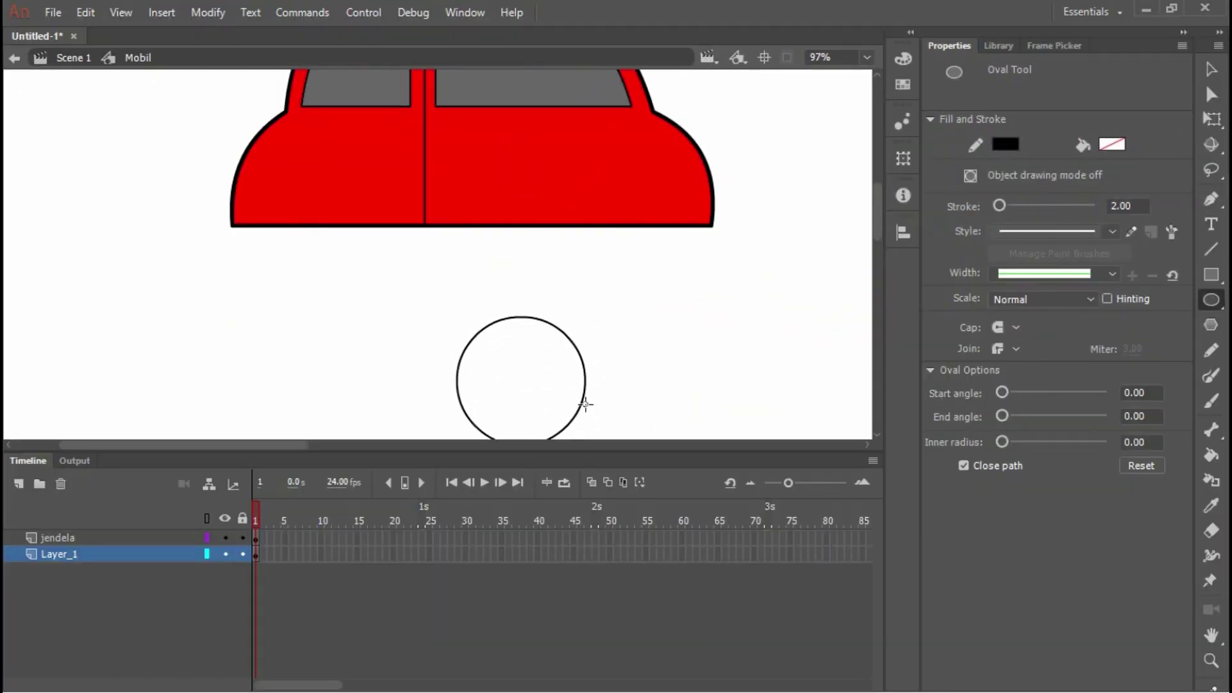
left_click_drag(603, 355, 611, 318)
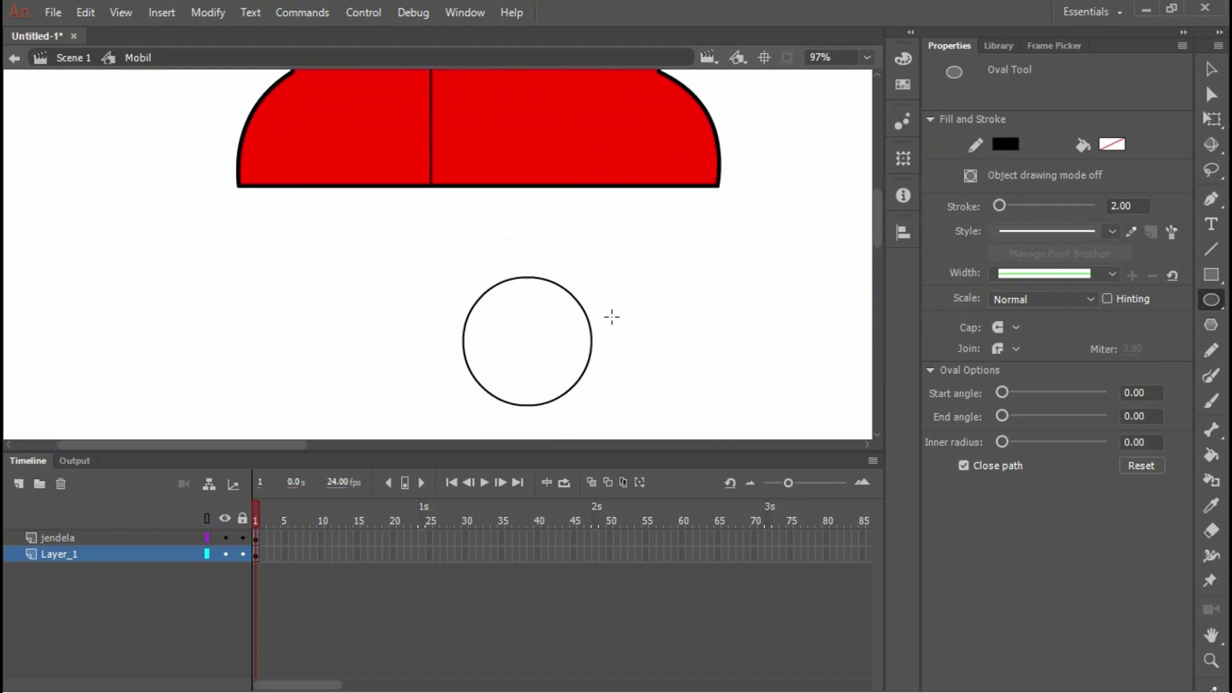
Move the circle onto the car's bottom edge in front of the door line and scale it down to about 110 px
left_click(1218, 122)
left_click(1174, 117)
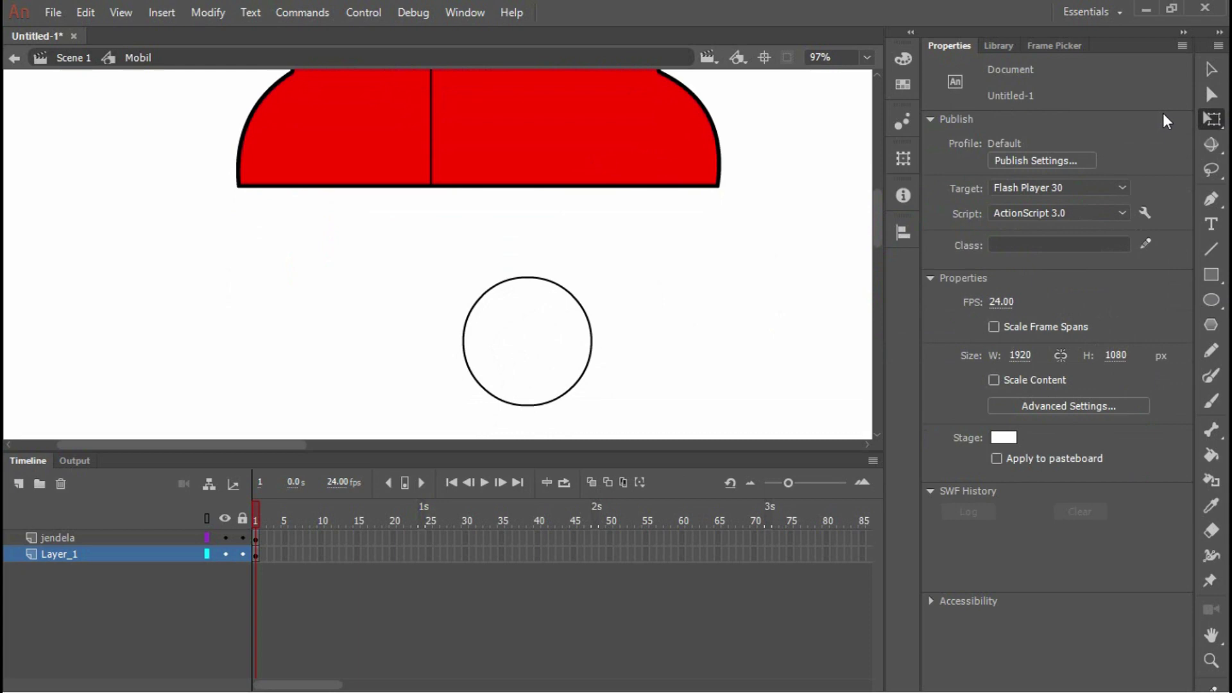
left_click(564, 290)
left_click_drag(563, 290, 393, 165)
scroll(276, 170, "up", 2)
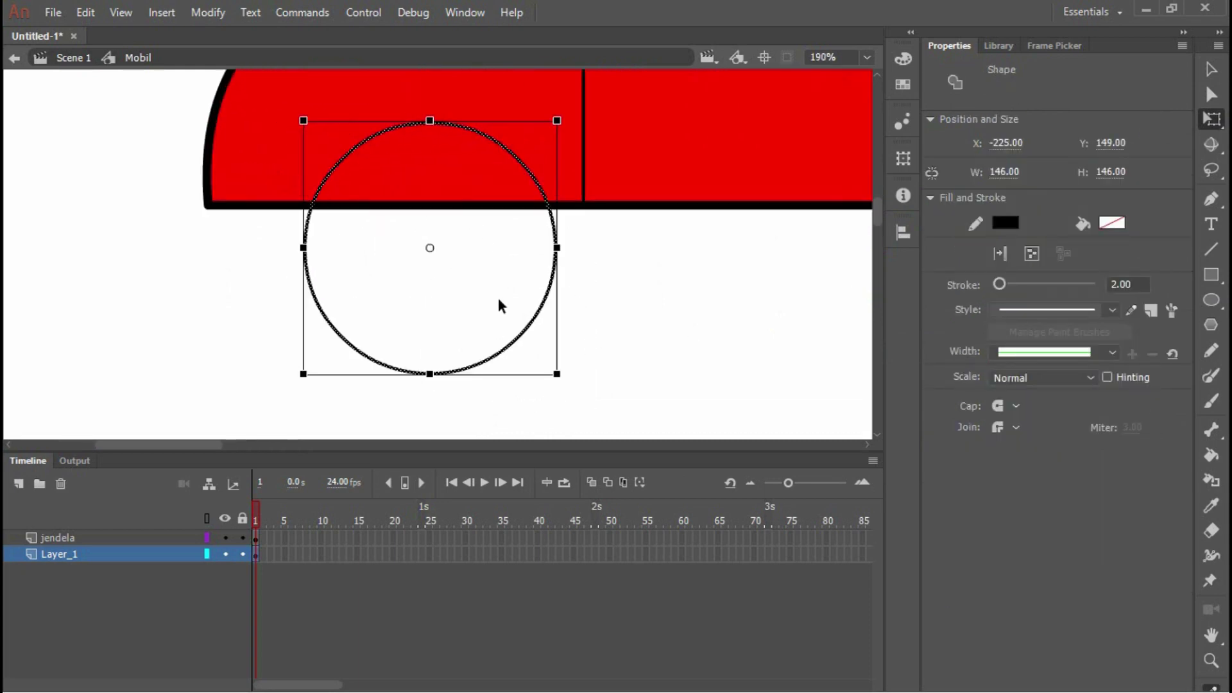
left_click_drag(543, 358, 525, 344)
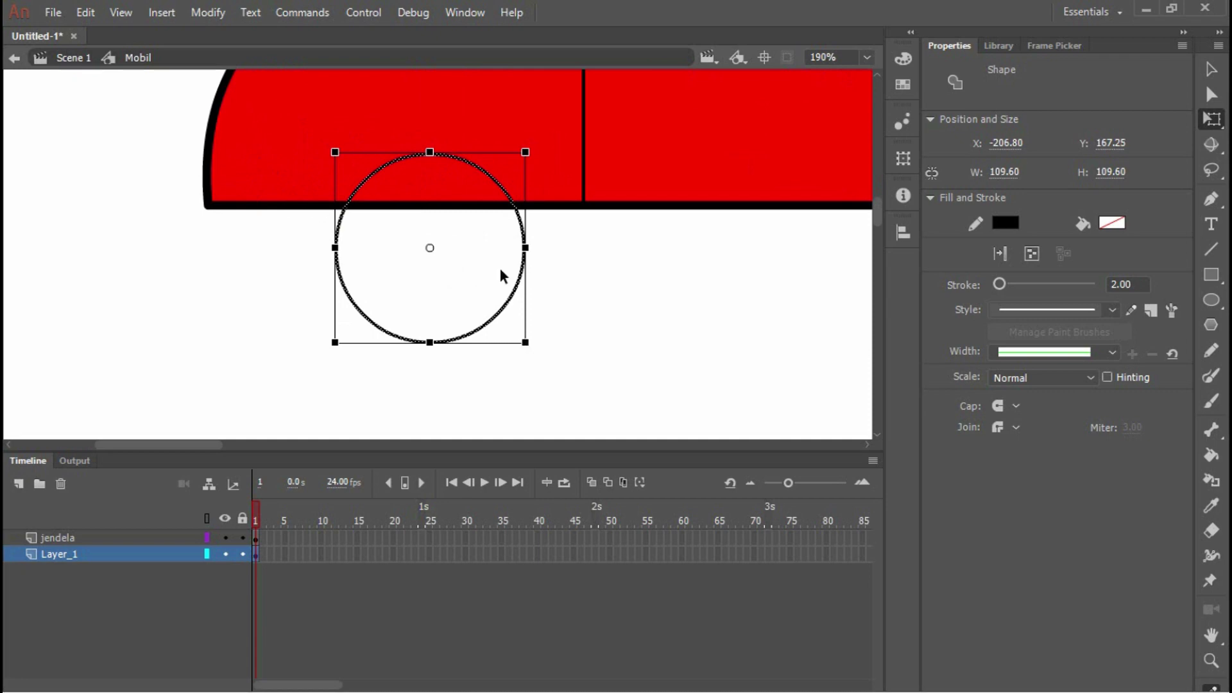
Duplicate the wheel circle and place the copy at the same height under the rear of the car
scroll(340, 314, "down", 1)
left_click_drag(330, 335, 755, 338)
left_click(567, 395)
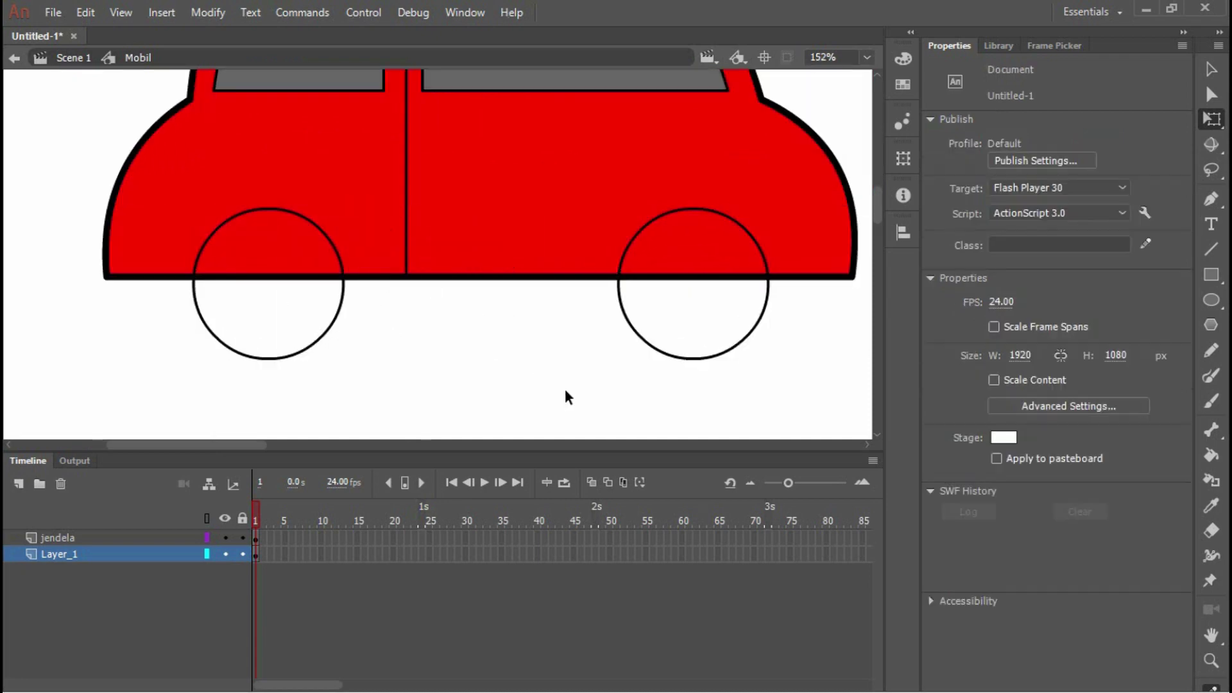
Delete the red fill, bottom-edge segments and lower arcs at both wheel circles, leaving two open wheel arches in the car body
left_click(704, 257)
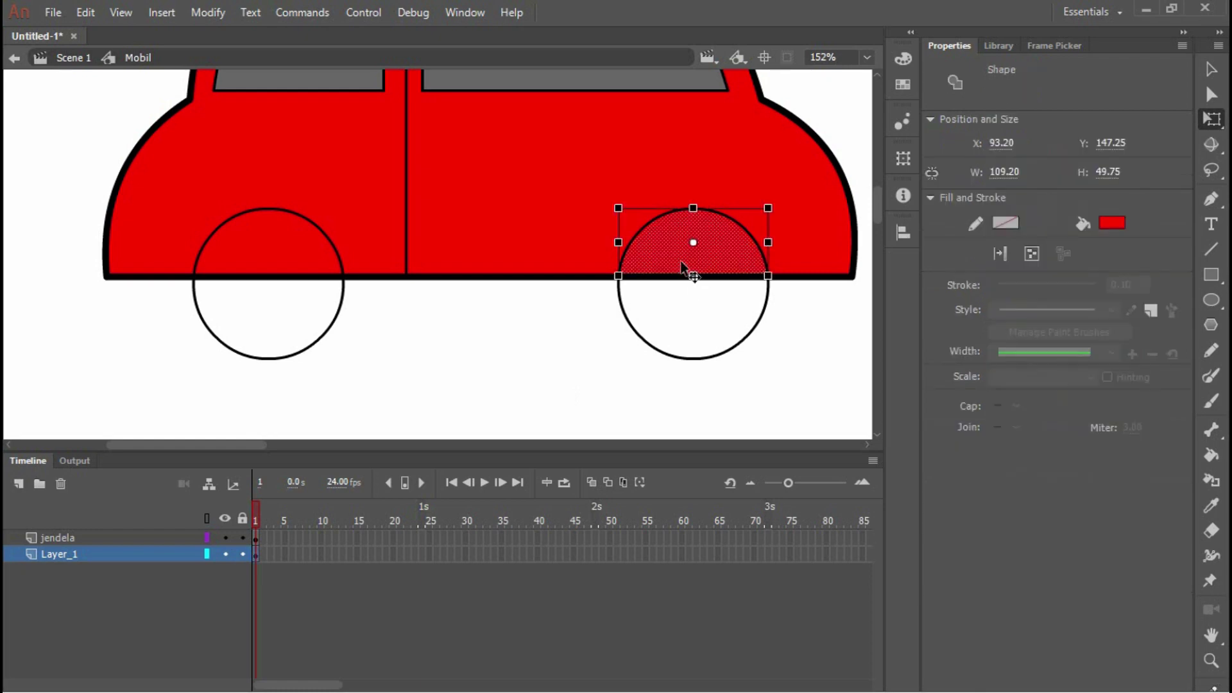
left_click(691, 310)
left_click(696, 283)
left_click(680, 248, "shift")
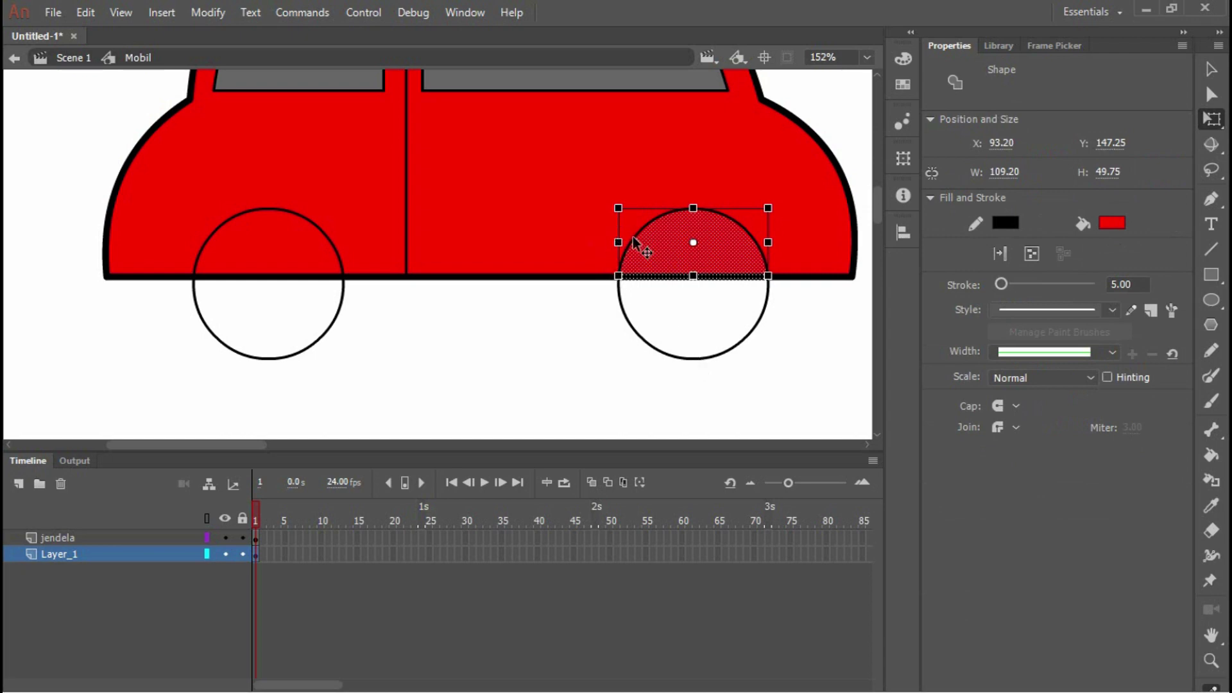
left_click(682, 358)
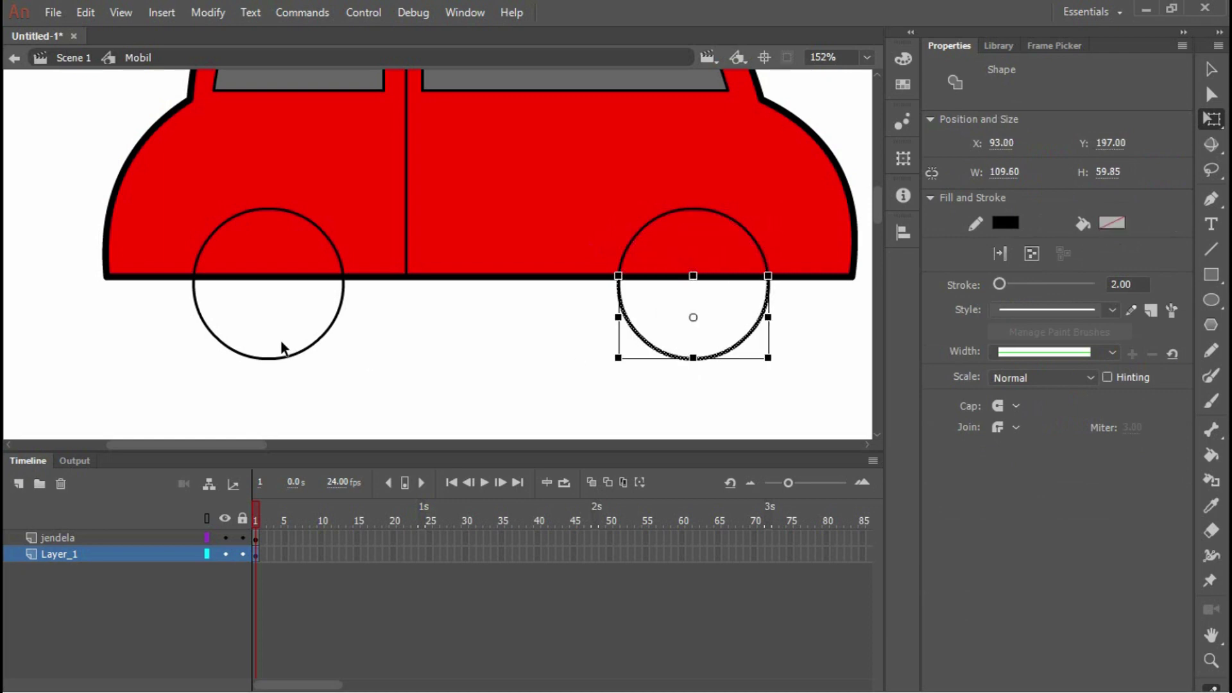
left_click(711, 270, "shift")
left_click(253, 267, "shift")
left_click(255, 276, "shift")
left_click(330, 330, "shift")
key("Delete")
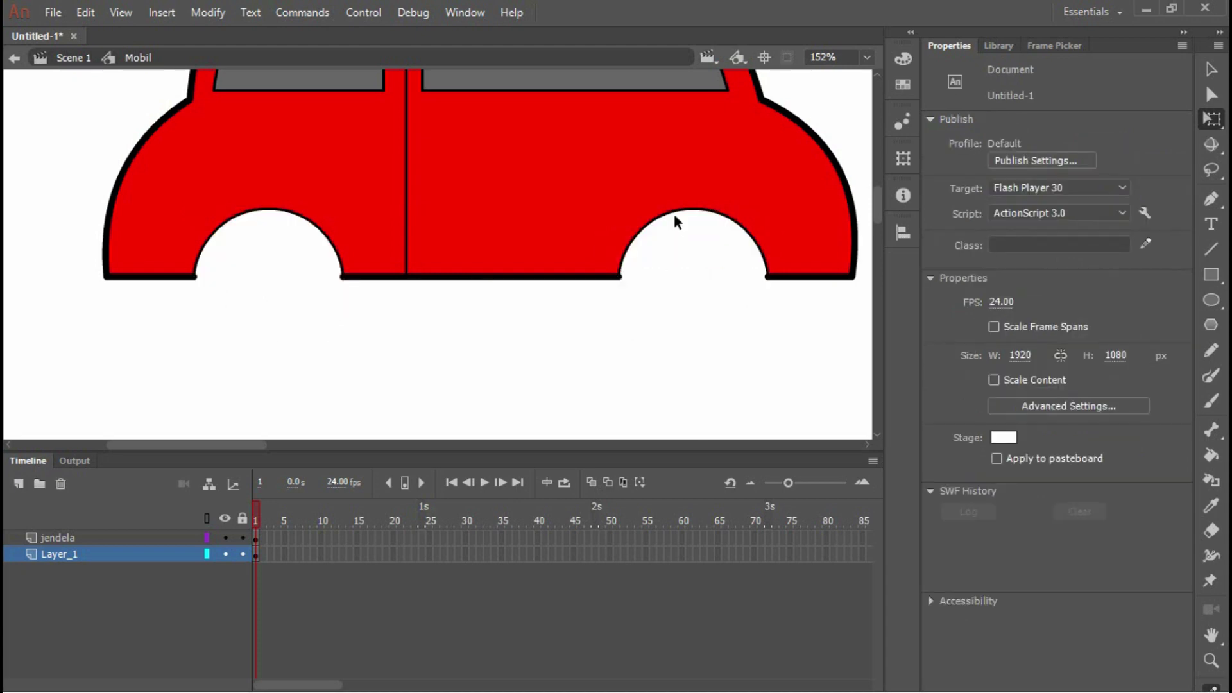
Set the stroke of both wheel arch arcs to 5
left_click(678, 212)
left_click(267, 210, "shift")
left_click(1120, 284)
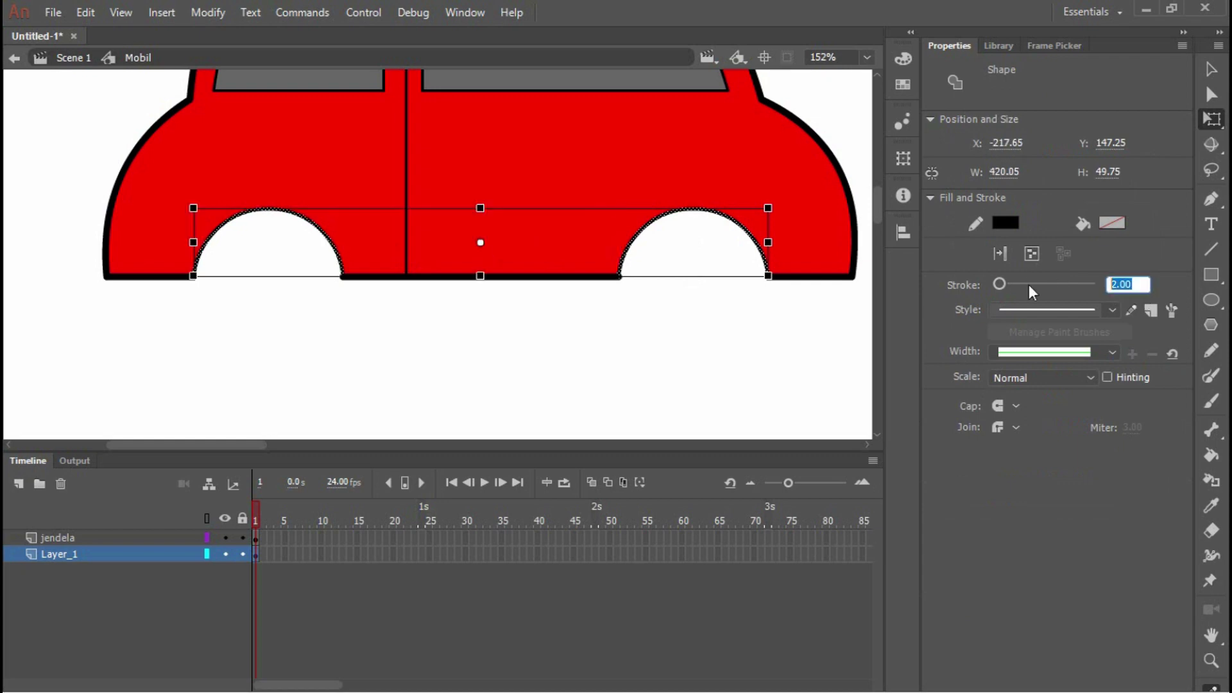
type("5")
key("Return")
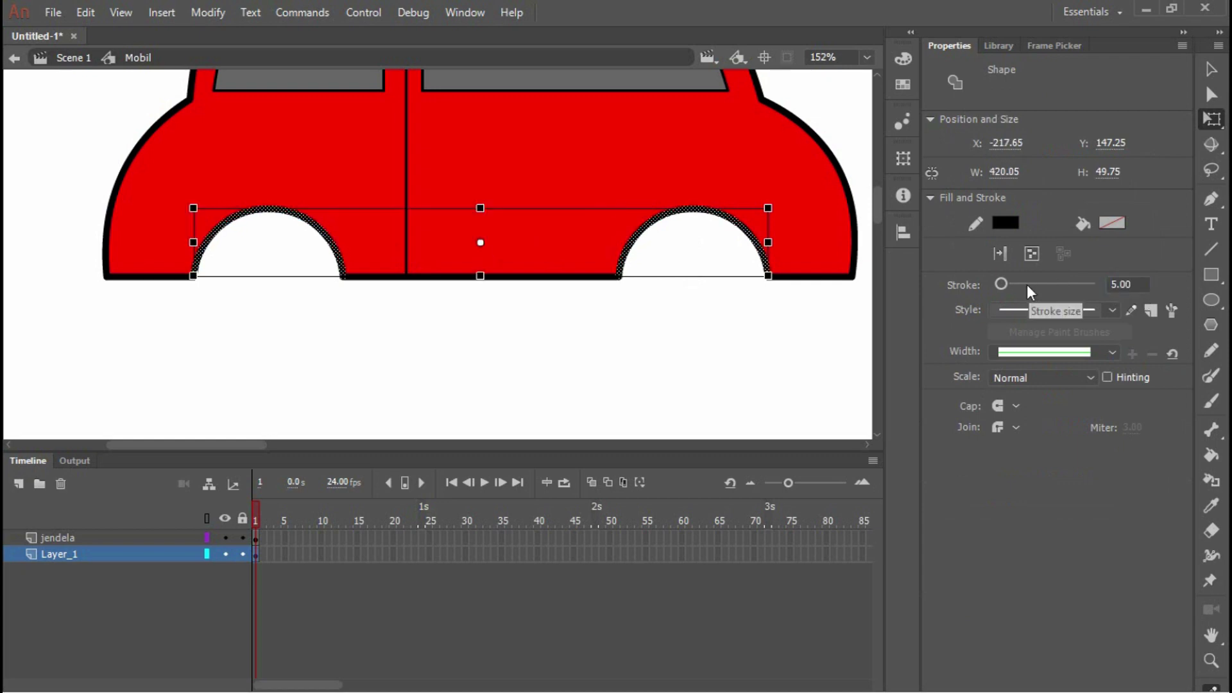
left_click(716, 328)
Add a new layer directly above Layer_1 and name it roda
scroll(565, 315, "down", 3)
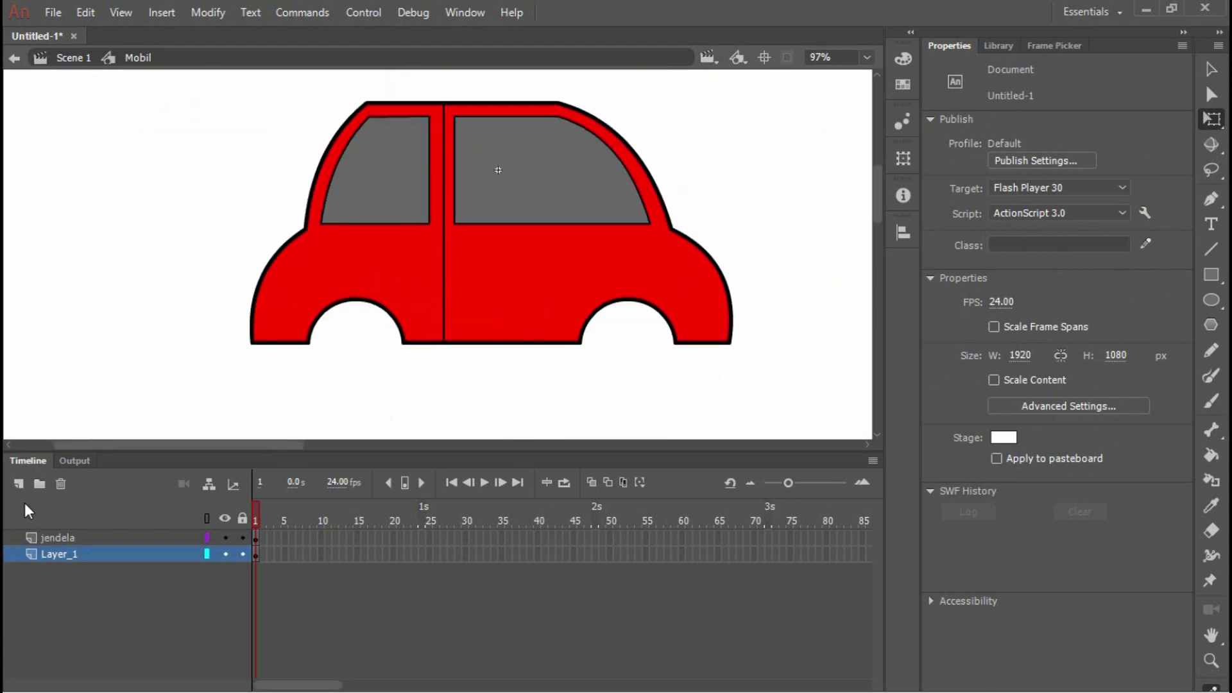
left_click(18, 484)
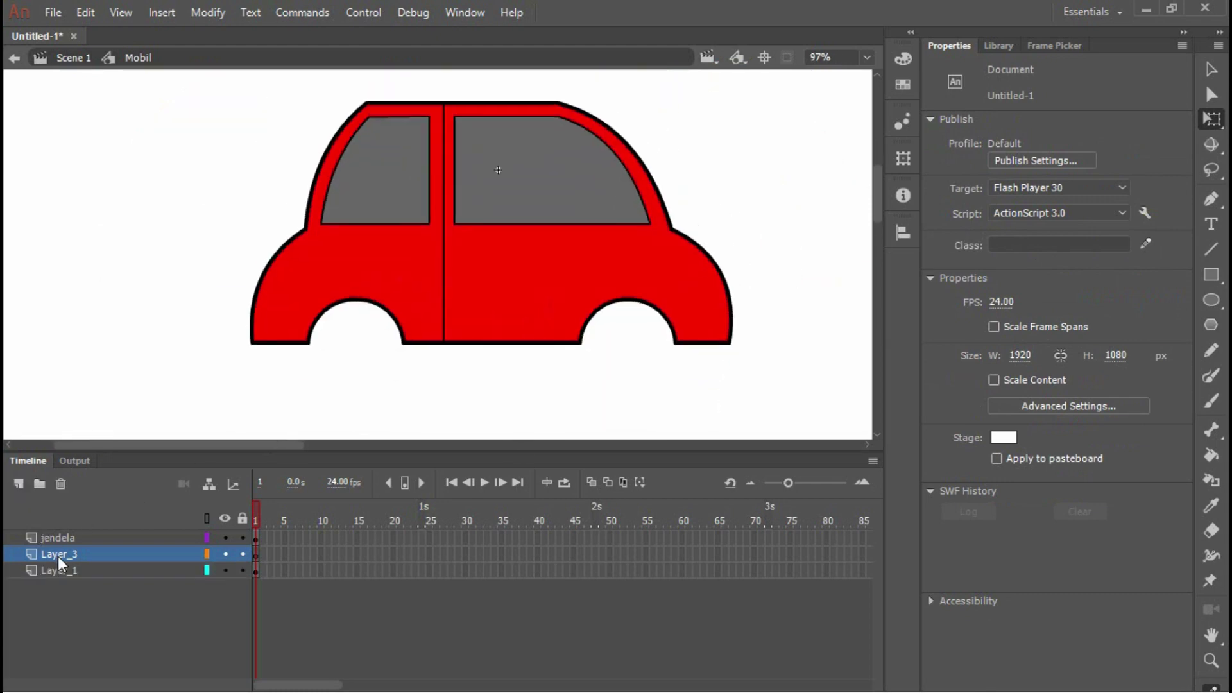
double_click(59, 557)
type("RODAL")
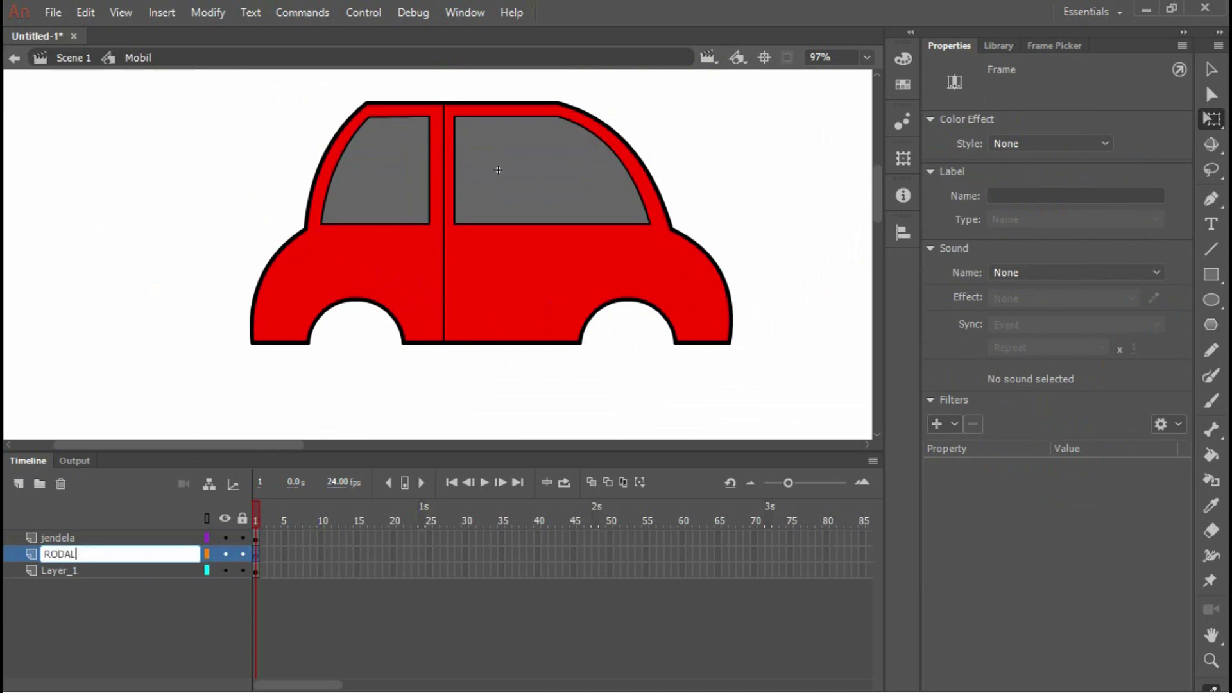
key("BackSpace")
key("BackSpace")
key("BackSpace")
key("BackSpace")
type("roda")
key("Return")
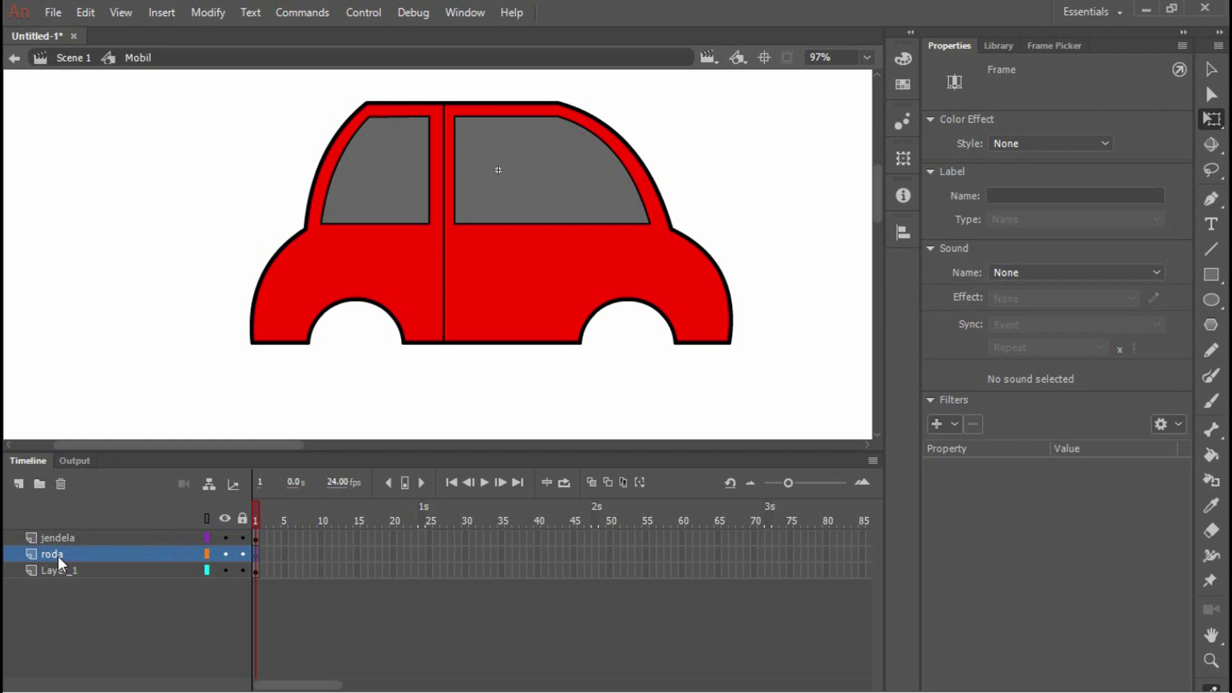
On the roda layer, draw a circle about 109 px in diameter below the car with a #333333 fill and a black stroke of 5
scroll(569, 349, "down", 3)
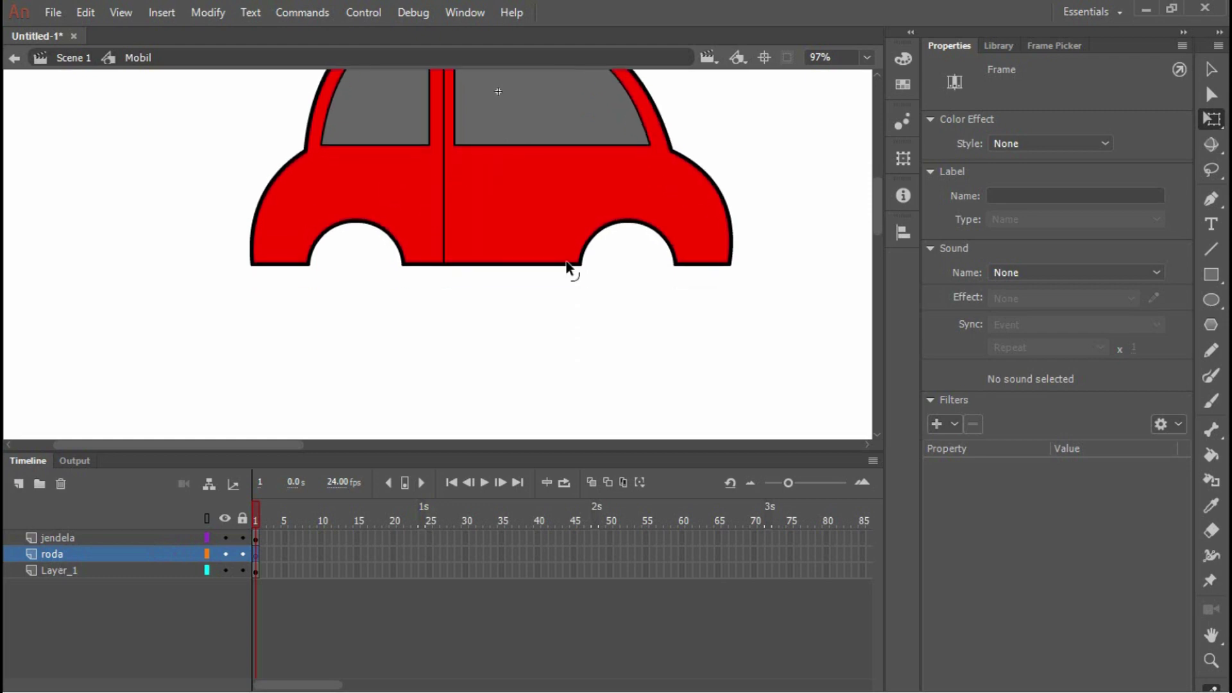
left_click(1211, 300)
scroll(442, 260, "down", 3)
left_click_drag(433, 262, 528, 359)
key("ctrl+z")
left_click(1116, 145)
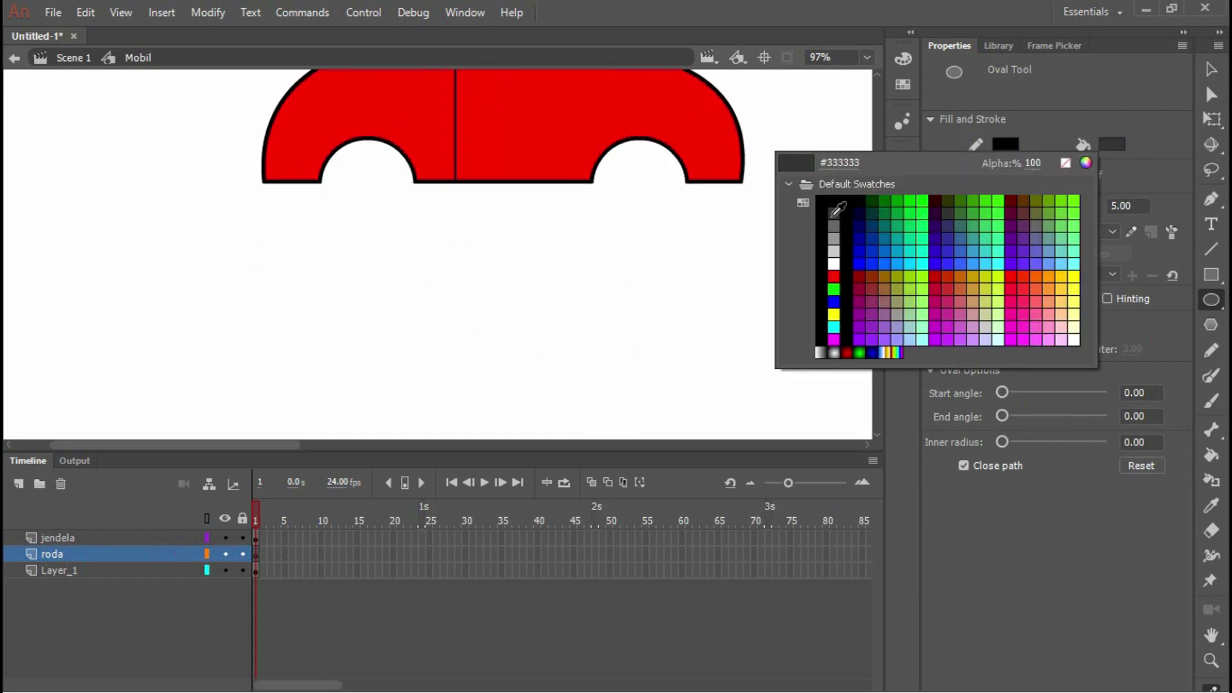
left_click(837, 208)
left_click_drag(465, 277, 565, 361)
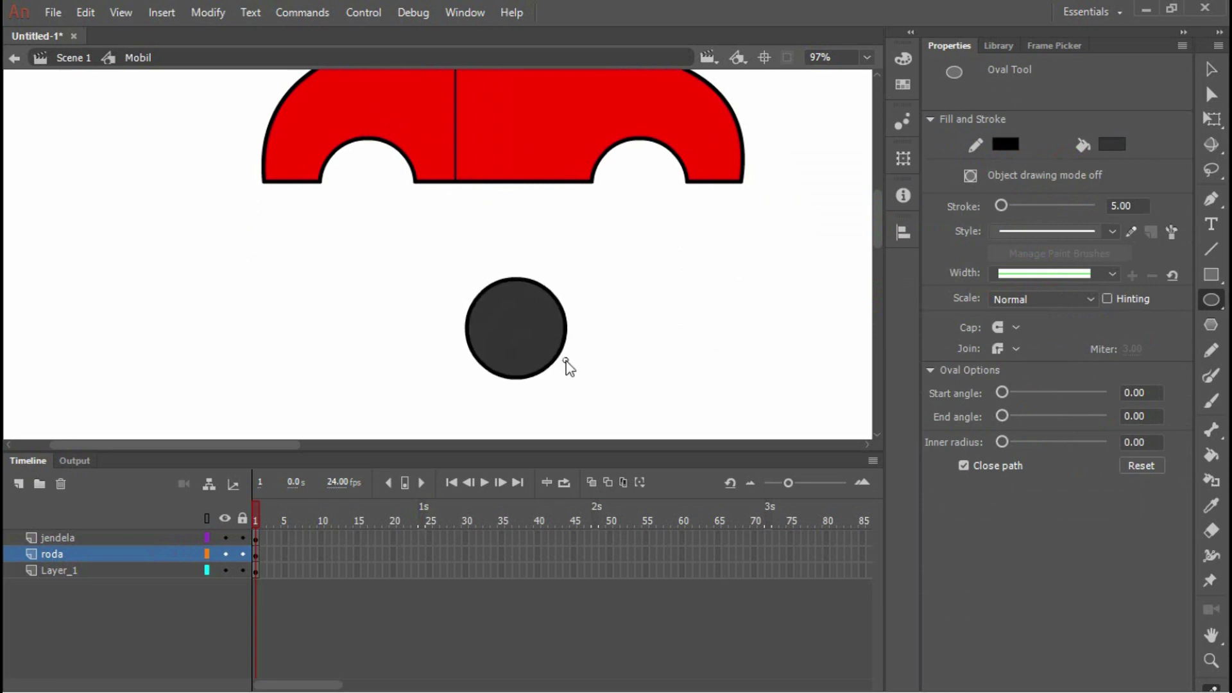
scroll(517, 383, "up", 3, "ctrl")
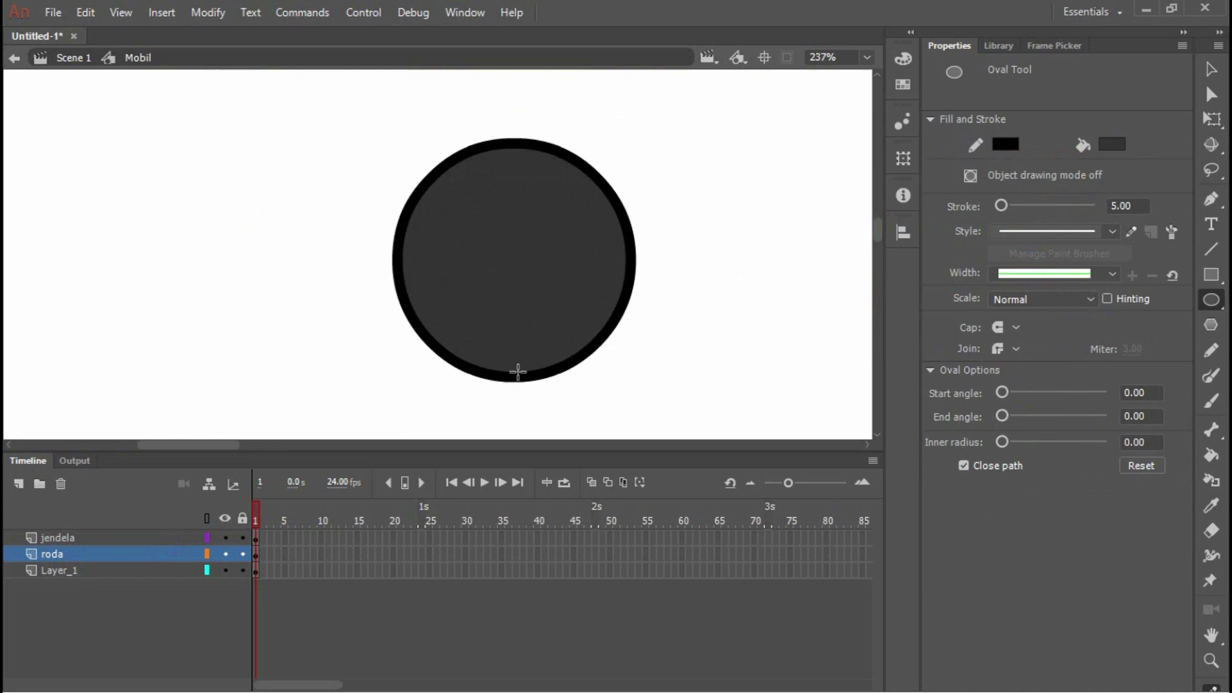
scroll(517, 368, "down", 1)
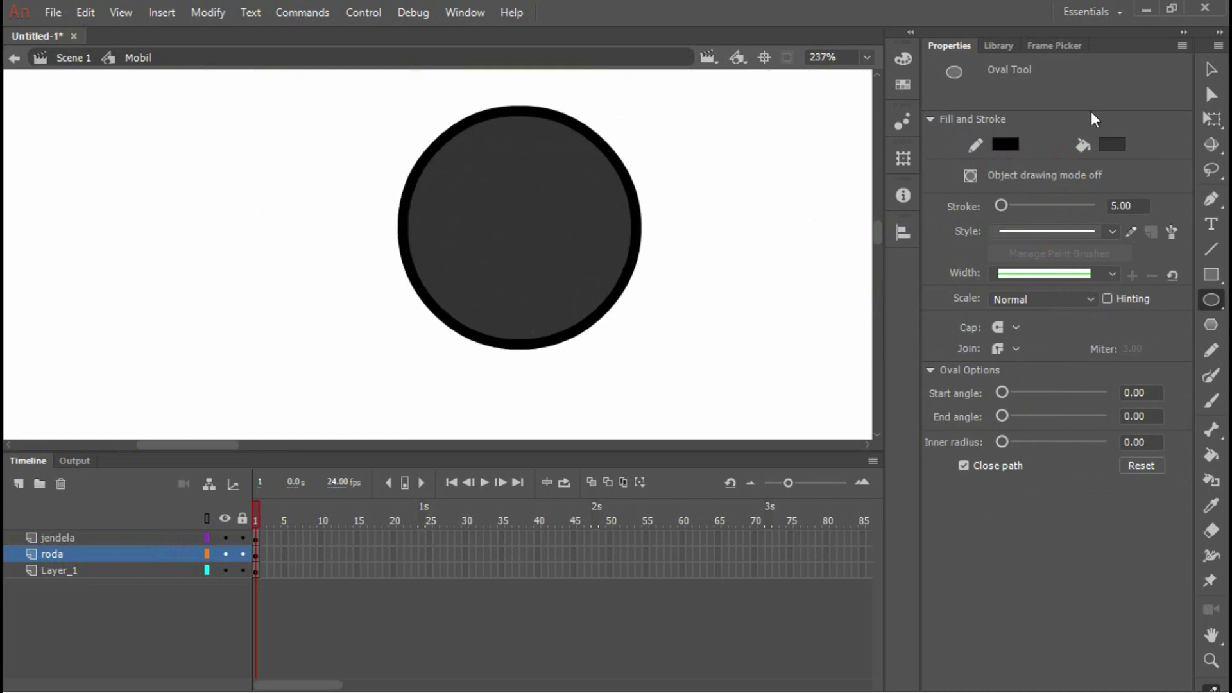
Convert the dark wheel circle with its outline to a Graphic symbol named roda
left_click(1210, 69)
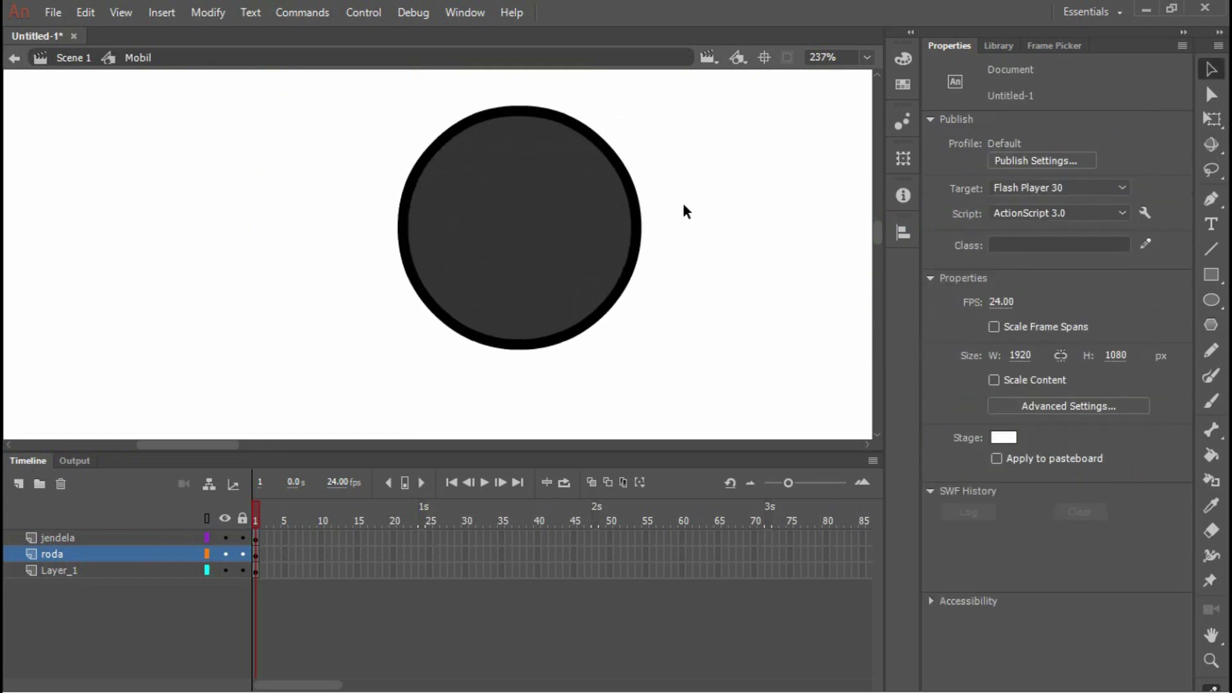
double_click(573, 234)
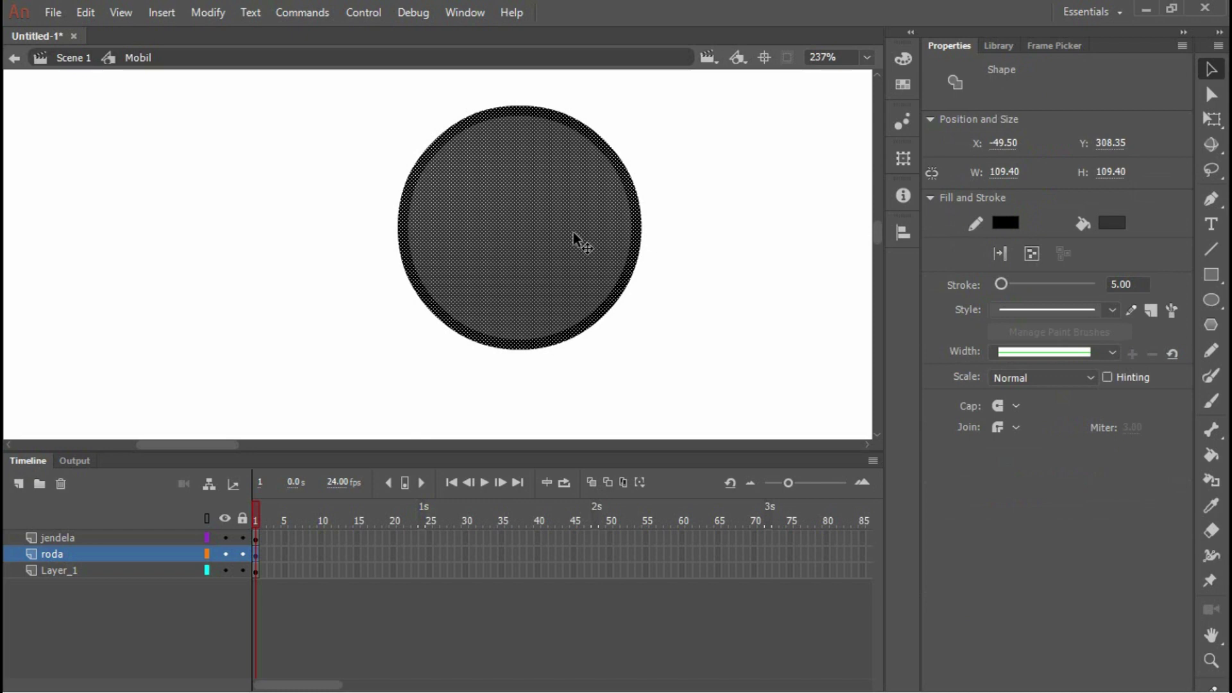
right_click(572, 233)
left_click(751, 661)
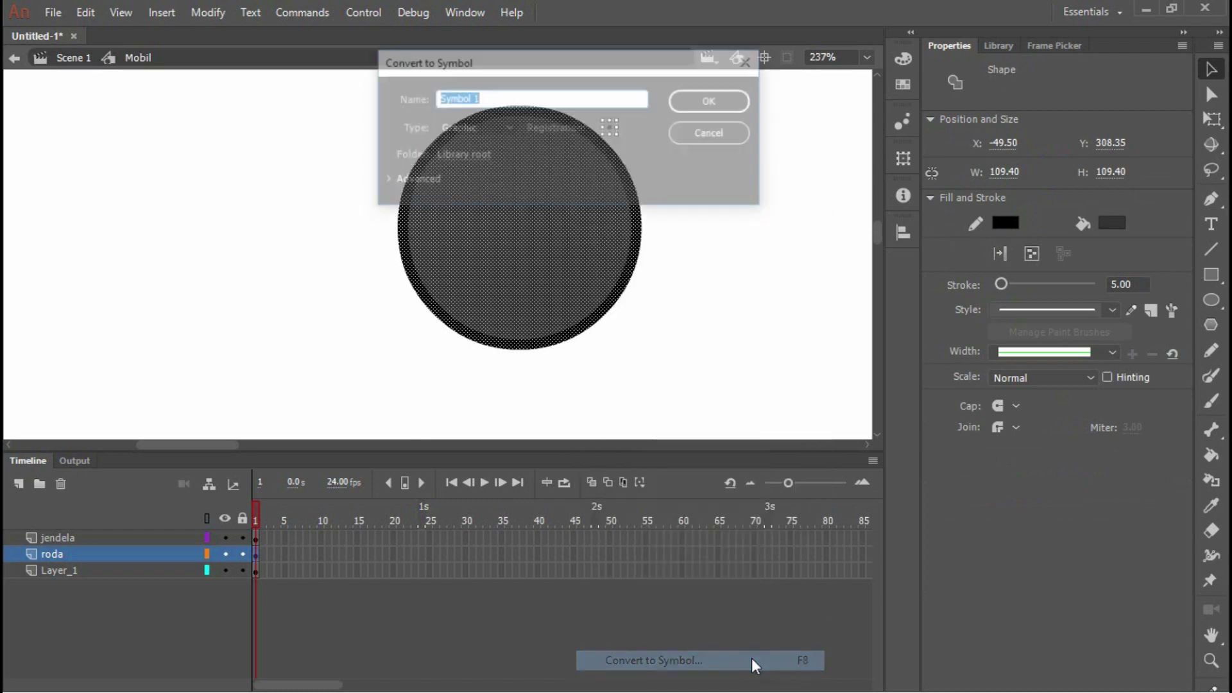
type("roda")
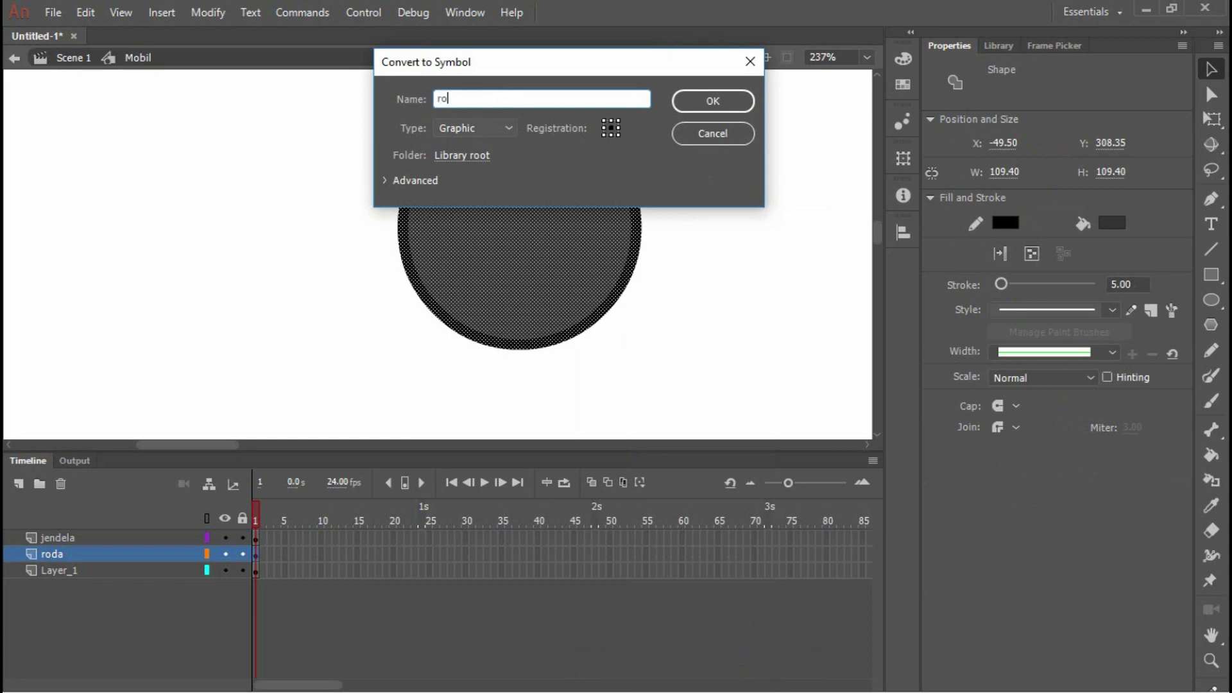
left_click(472, 128)
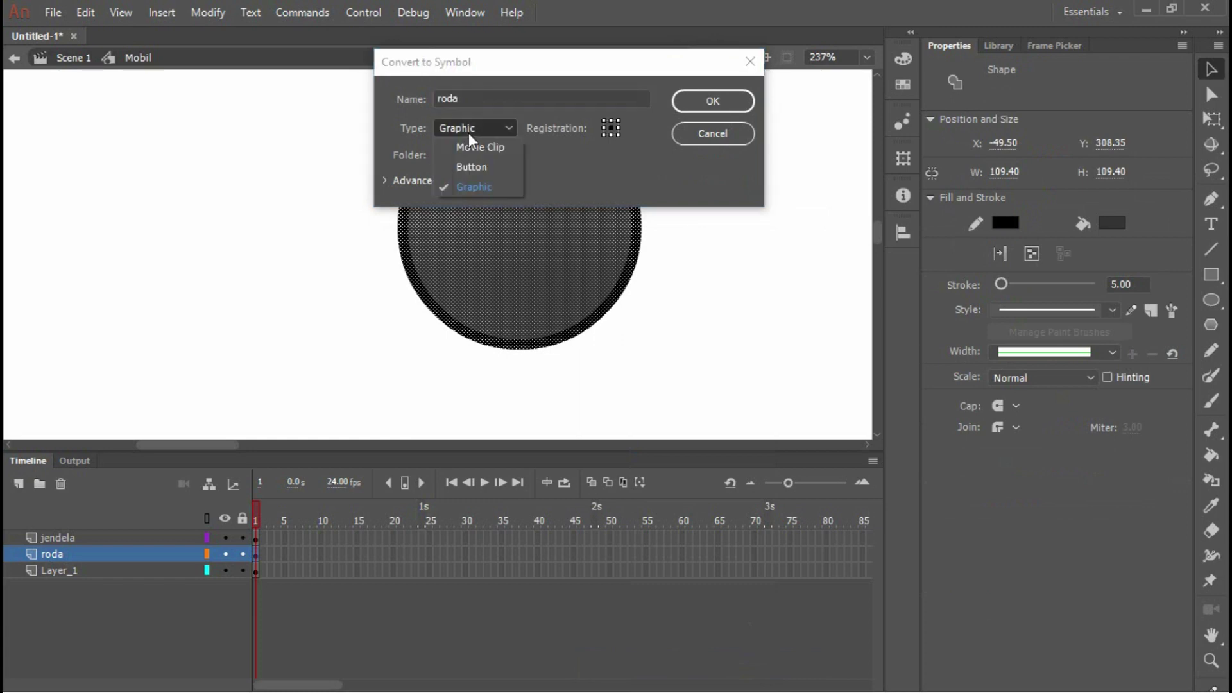
left_click(467, 187)
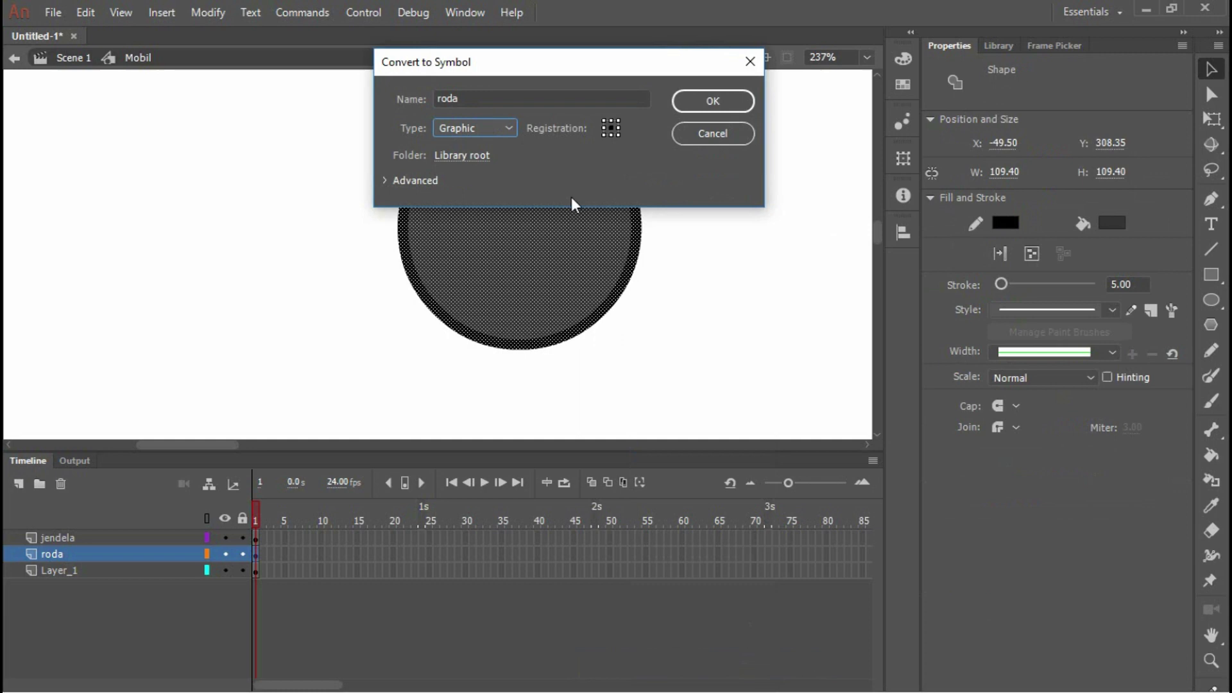
left_click(698, 111)
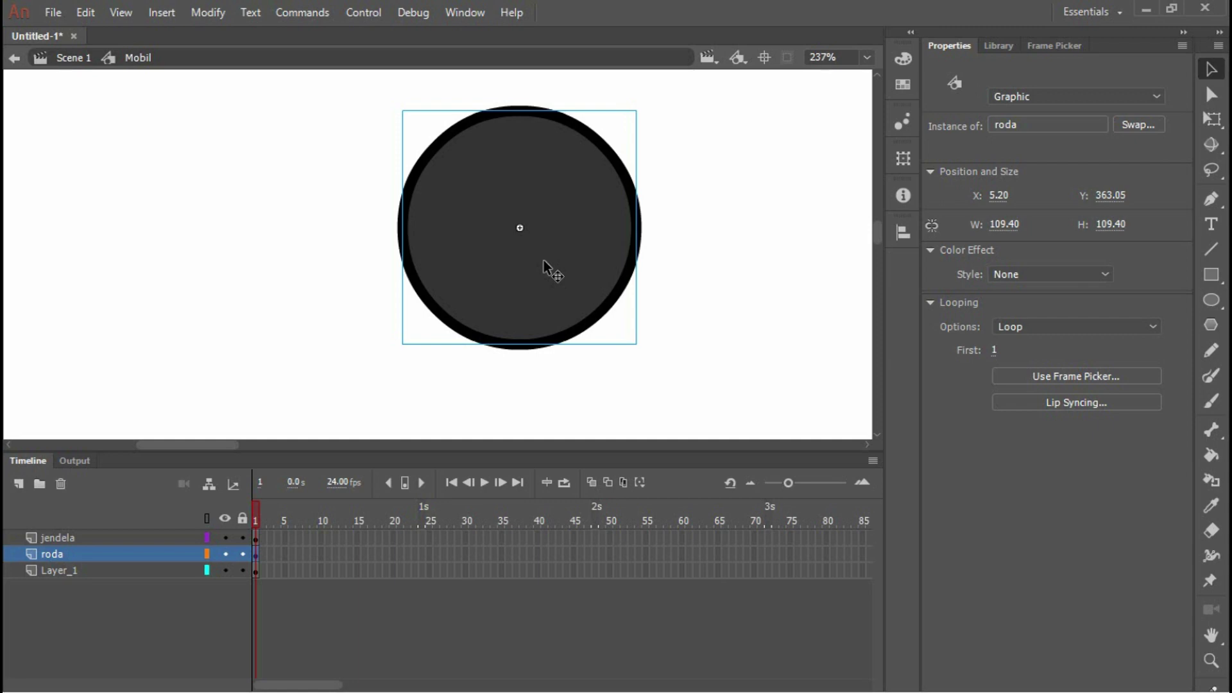
Inside the roda symbol, draw a narrow upright ellipse about 12 by 56 px beside the wheel with a red fill and black stroke
double_click(543, 260)
left_click(791, 239)
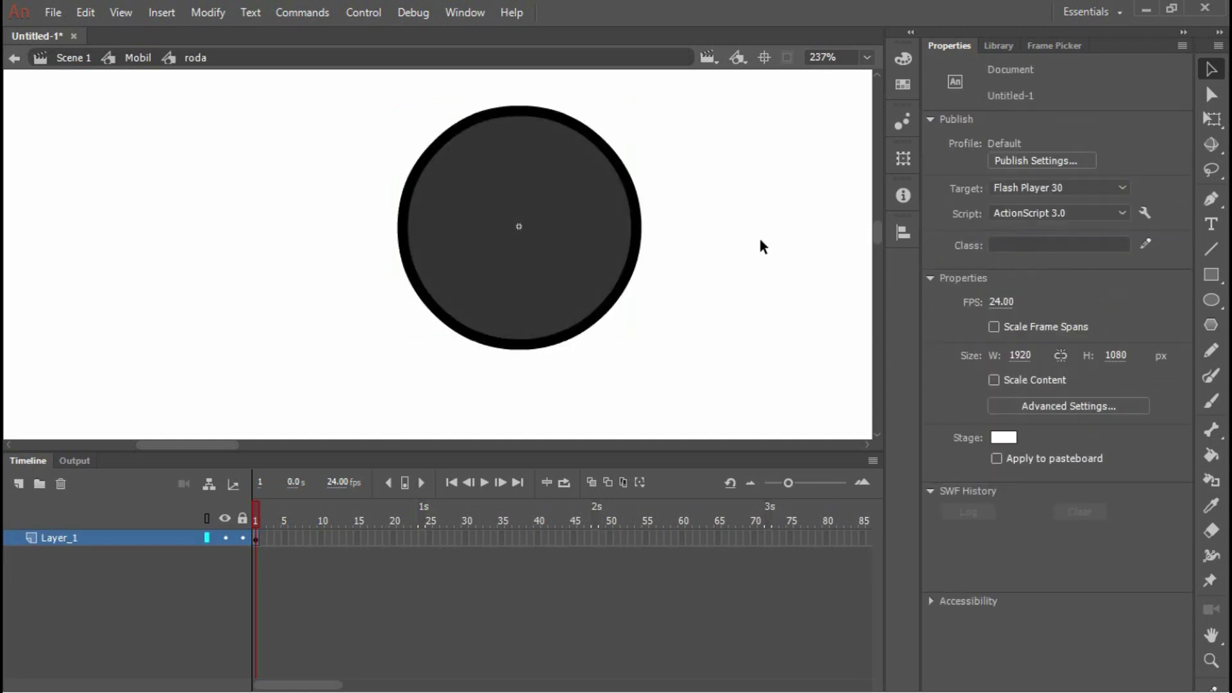
double_click(674, 223)
double_click(558, 204)
left_click_drag(654, 239, 456, 248)
key("o")
scroll(665, 137, "right", 3)
left_click_drag(550, 106, 581, 235)
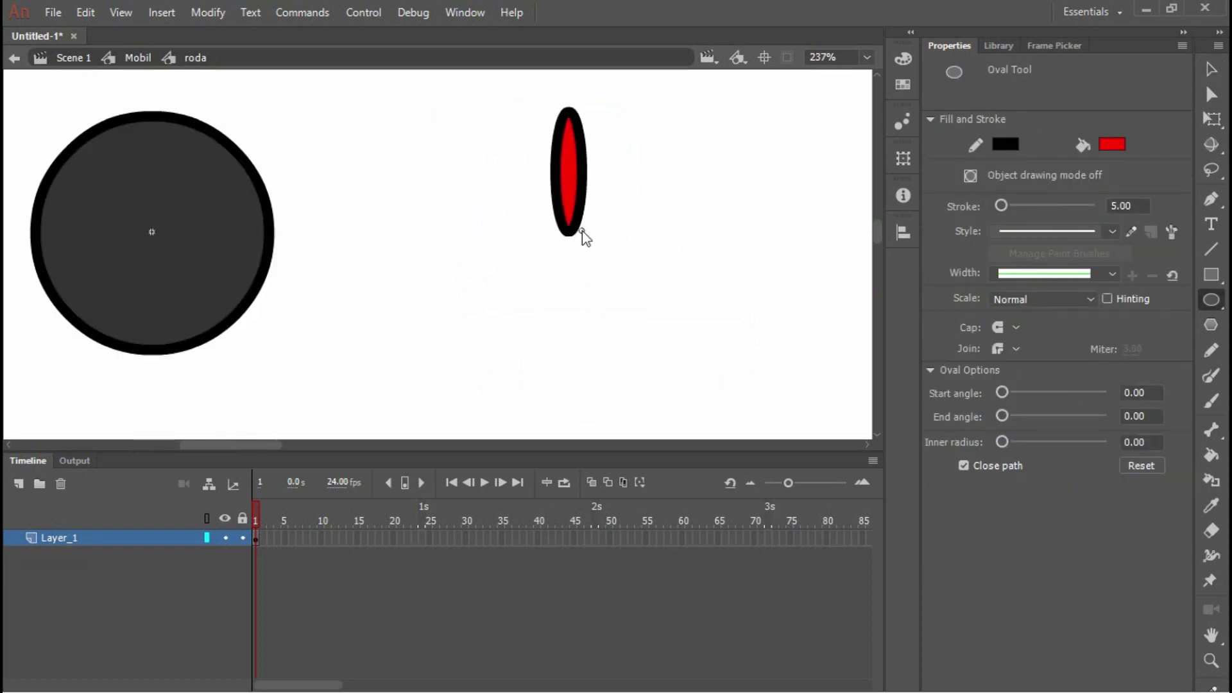
Delete the ellipse's black outline and place a copy of the red ellipse directly below it, leaving a small gap
key("v")
double_click(582, 216)
key("Delete")
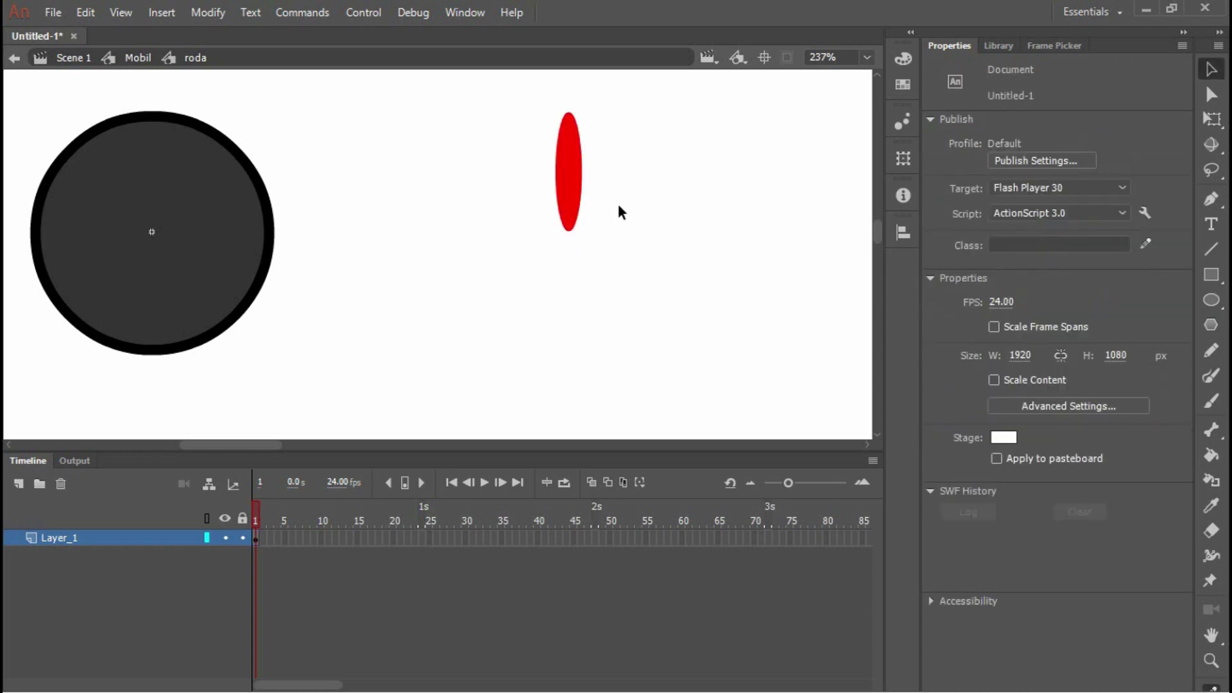
left_click(562, 172)
left_click_drag(560, 176, 584, 325)
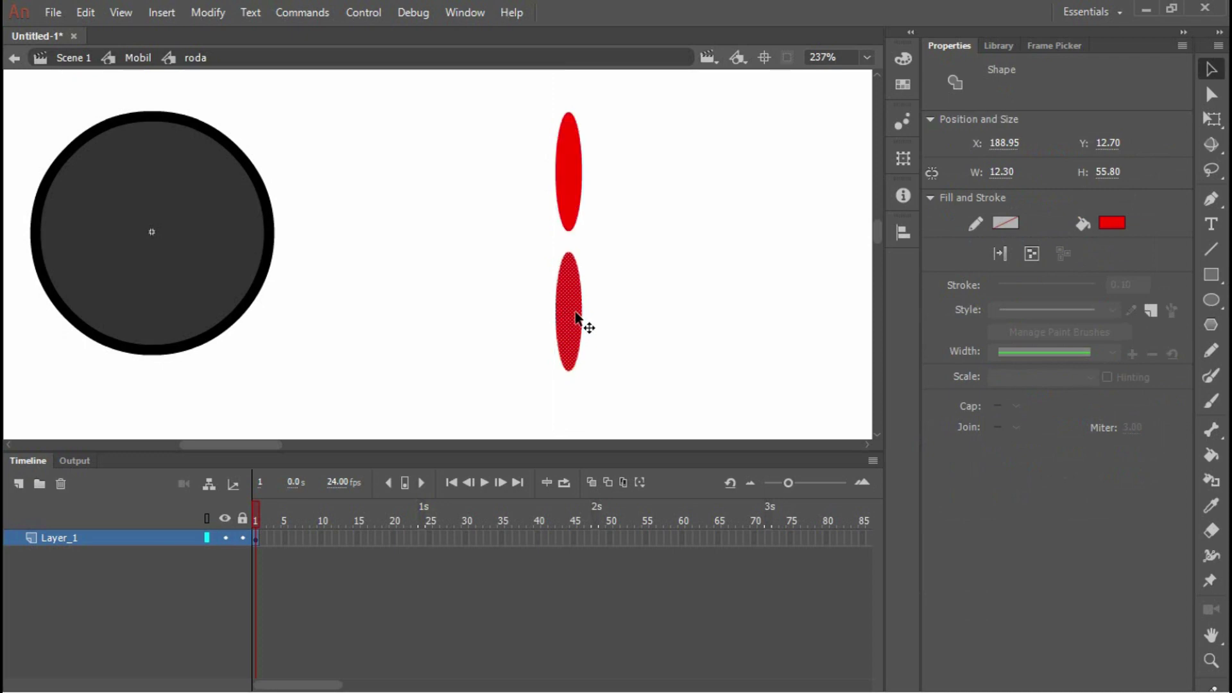
left_click(636, 253)
Make a copy of the two vertical ellipses rotated 90° about their common center to form a four-petal cross
left_click_drag(634, 98, 500, 385)
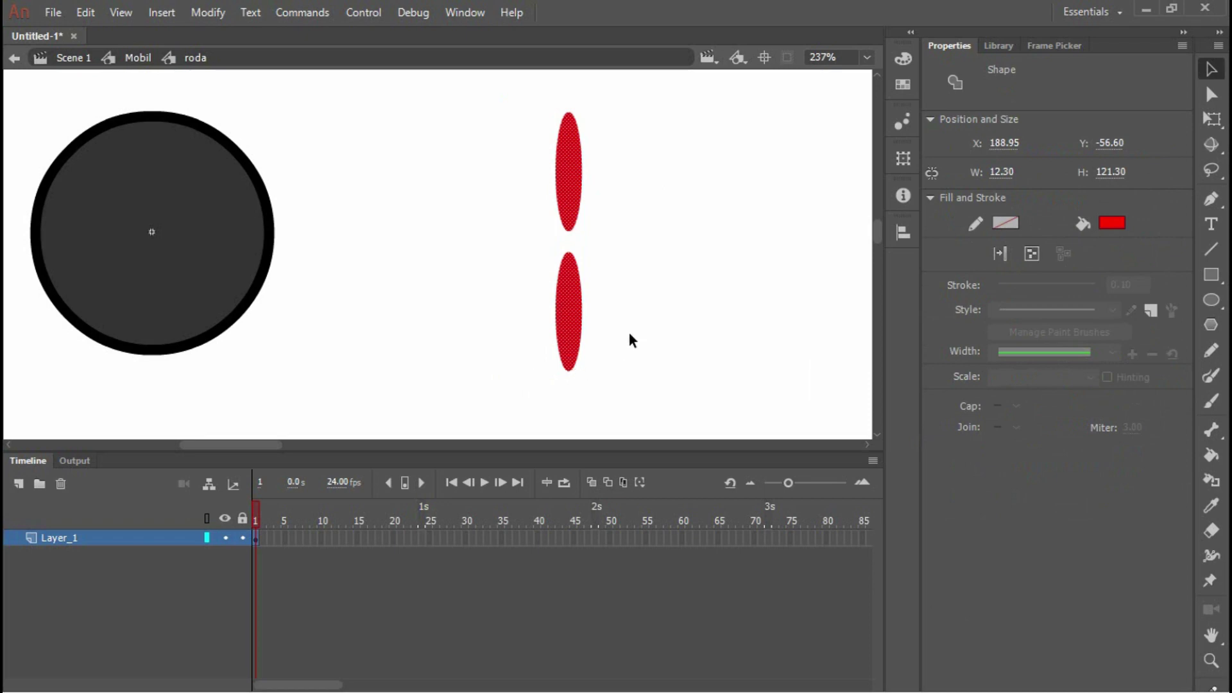
key("q")
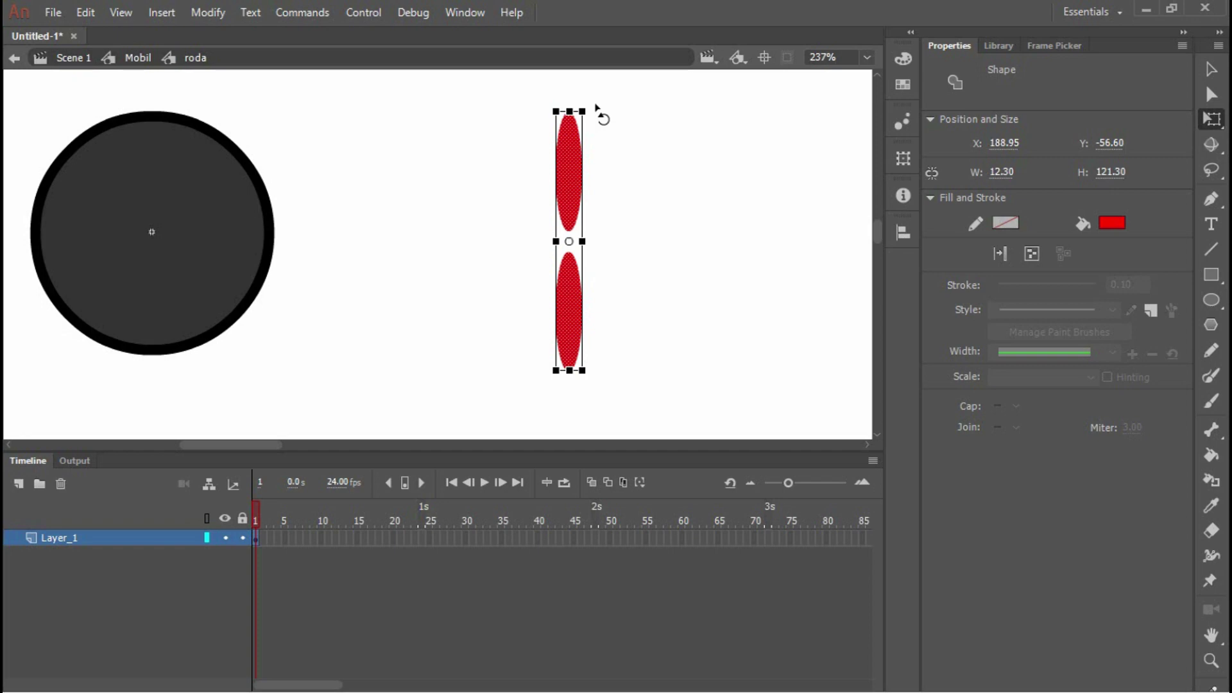
left_click_drag(596, 108, 650, 252)
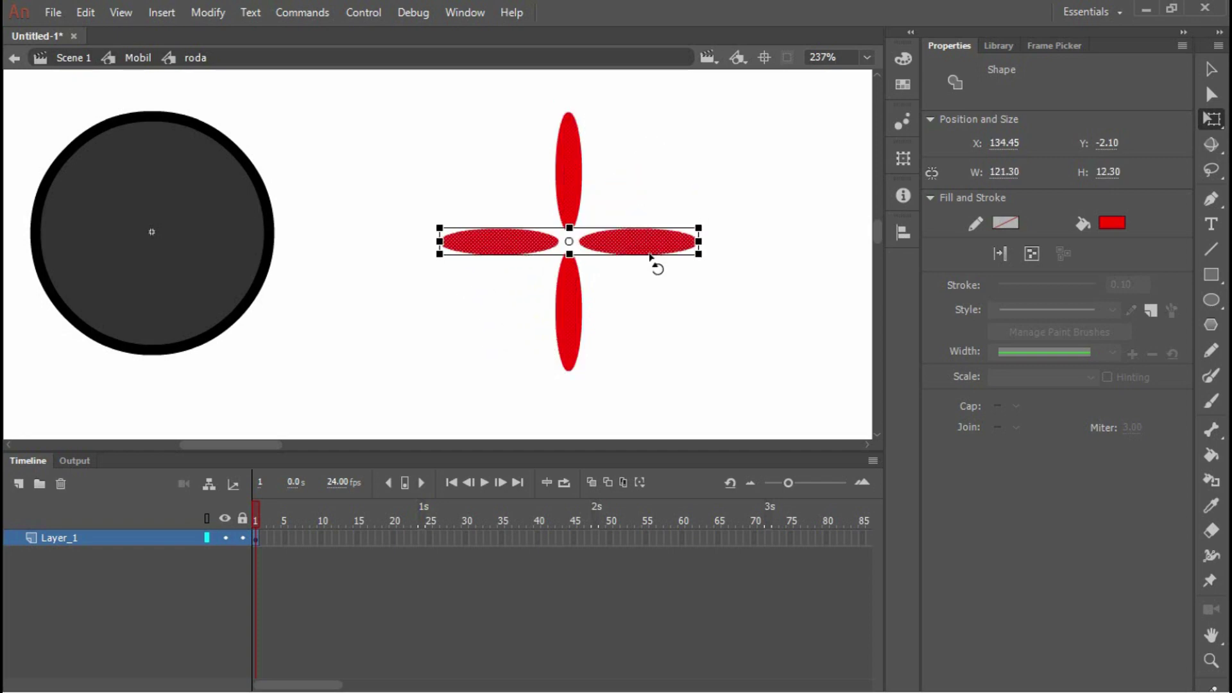
left_click(625, 297)
Make a copy of the four-petal cross rotated 45° about its center to form an eight-petal pattern
left_click_drag(736, 396, 398, 102)
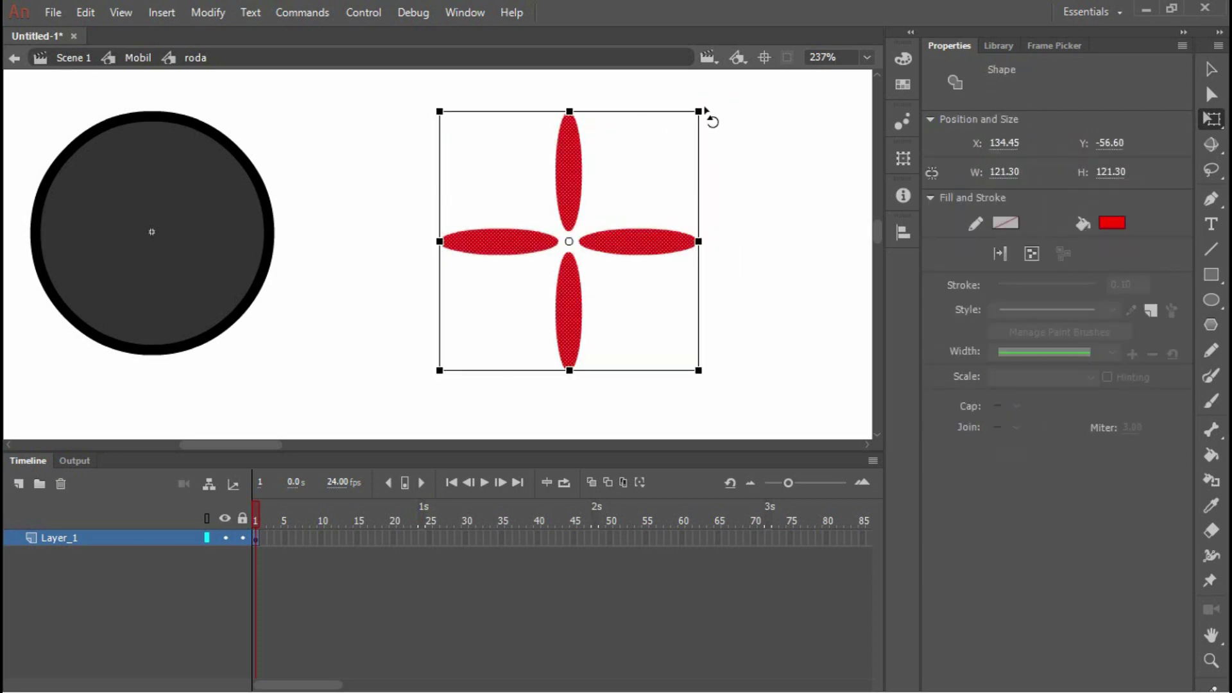
left_click_drag(725, 163, 739, 260)
left_click(743, 308)
Group all eight red petals and center the group on the wheel by aligning it horizontally and vertically to the stage
left_click_drag(757, 108, 324, 442)
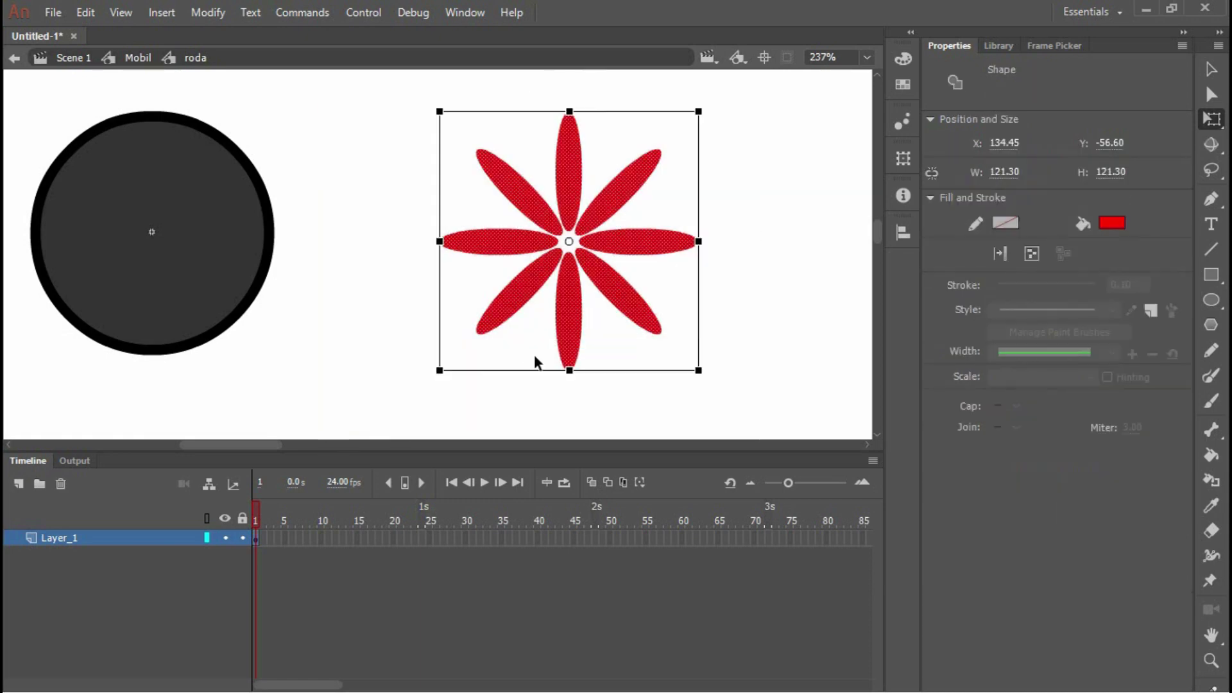
key("ctrl+g")
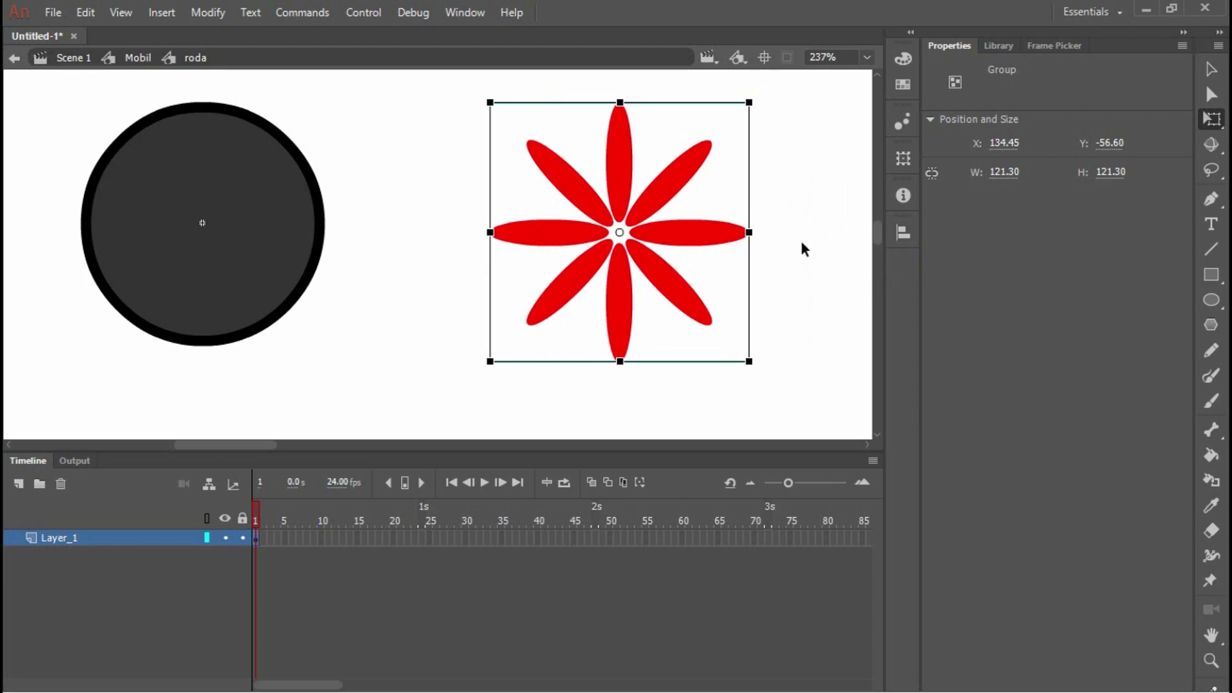
left_click(904, 232)
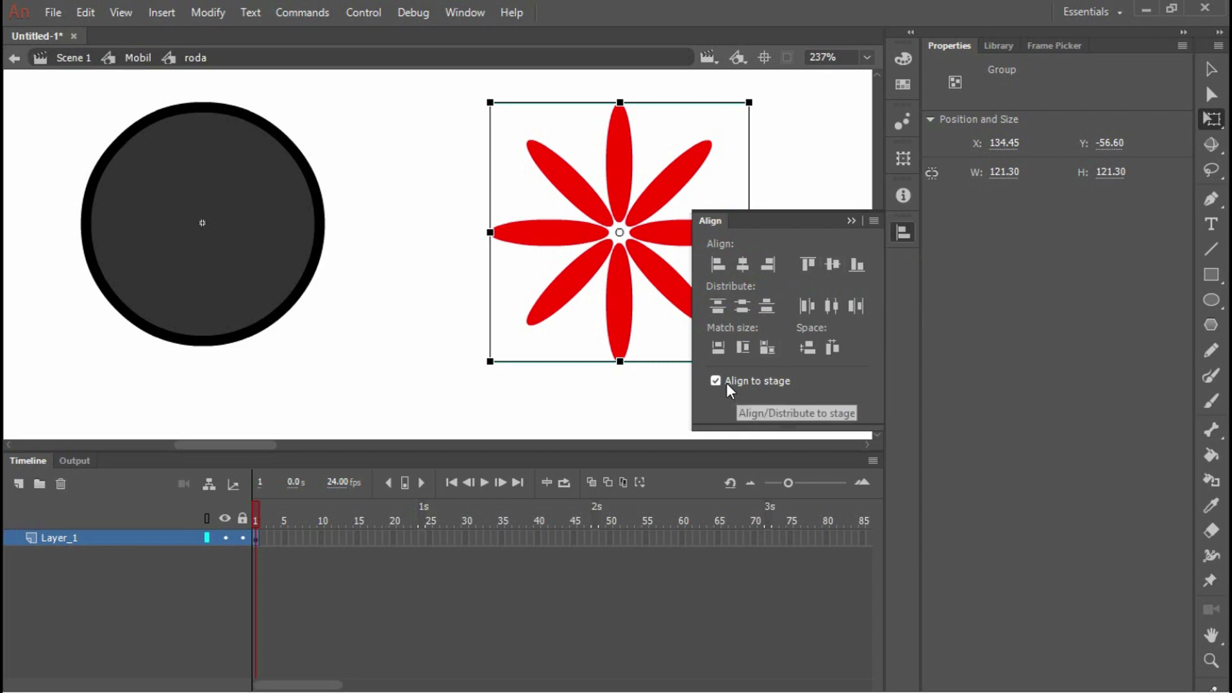
left_click(744, 263)
left_click(833, 263)
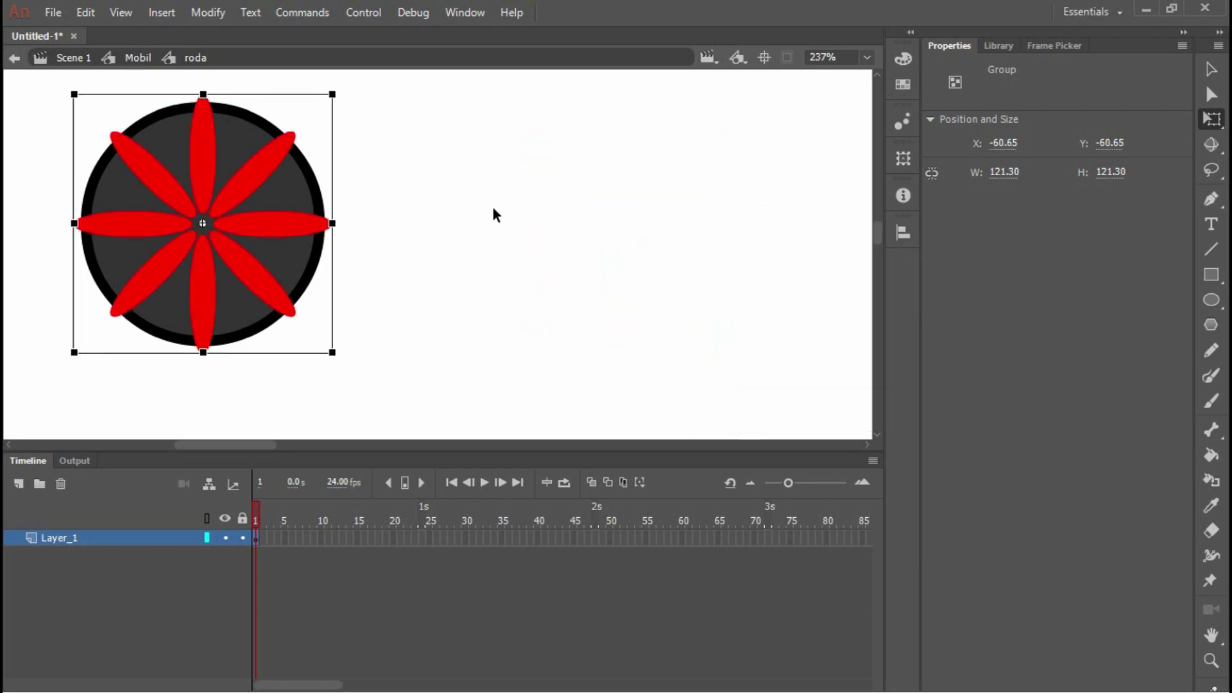
left_click(492, 205)
left_click(474, 203)
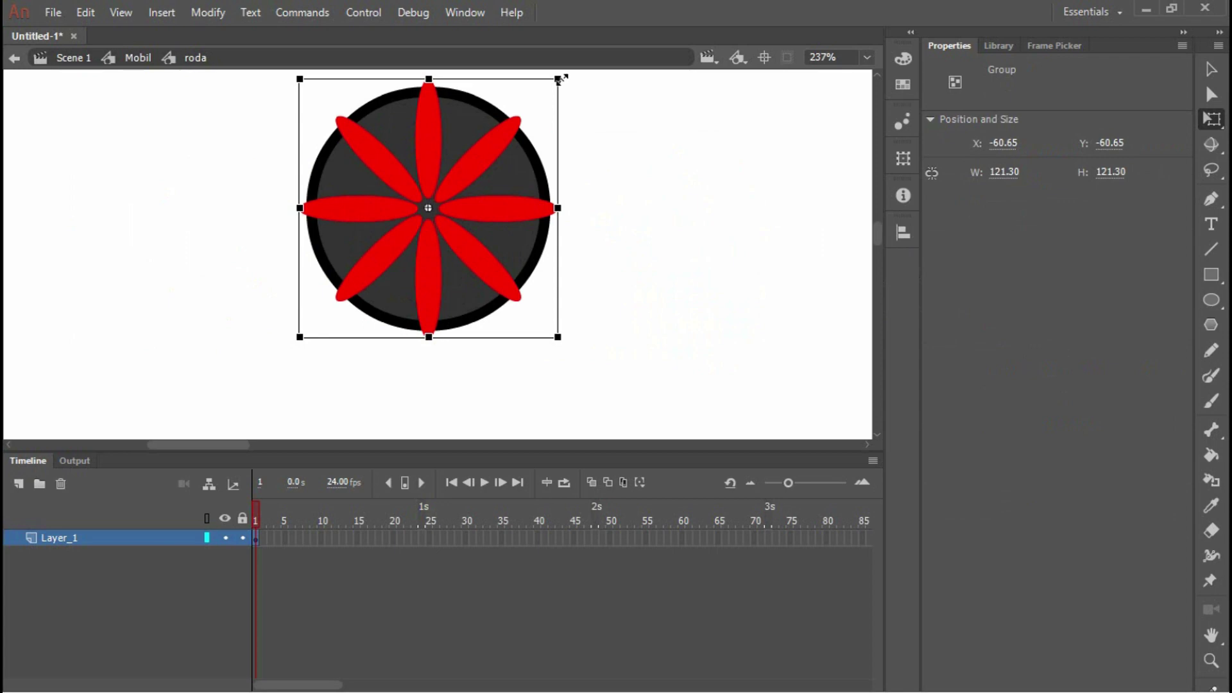
Scale the petal group down about its center to about 85 px square, break it apart and fill the petals white
left_click_drag(558, 79, 527, 111)
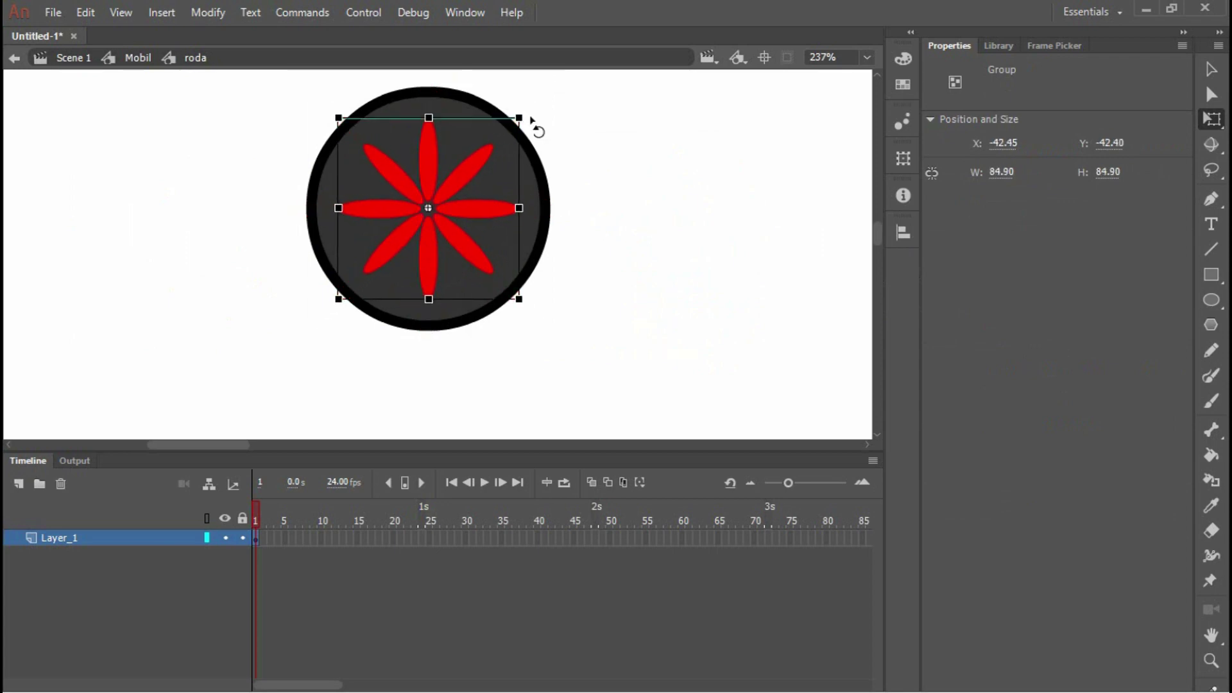
left_click_drag(495, 195, 539, 193)
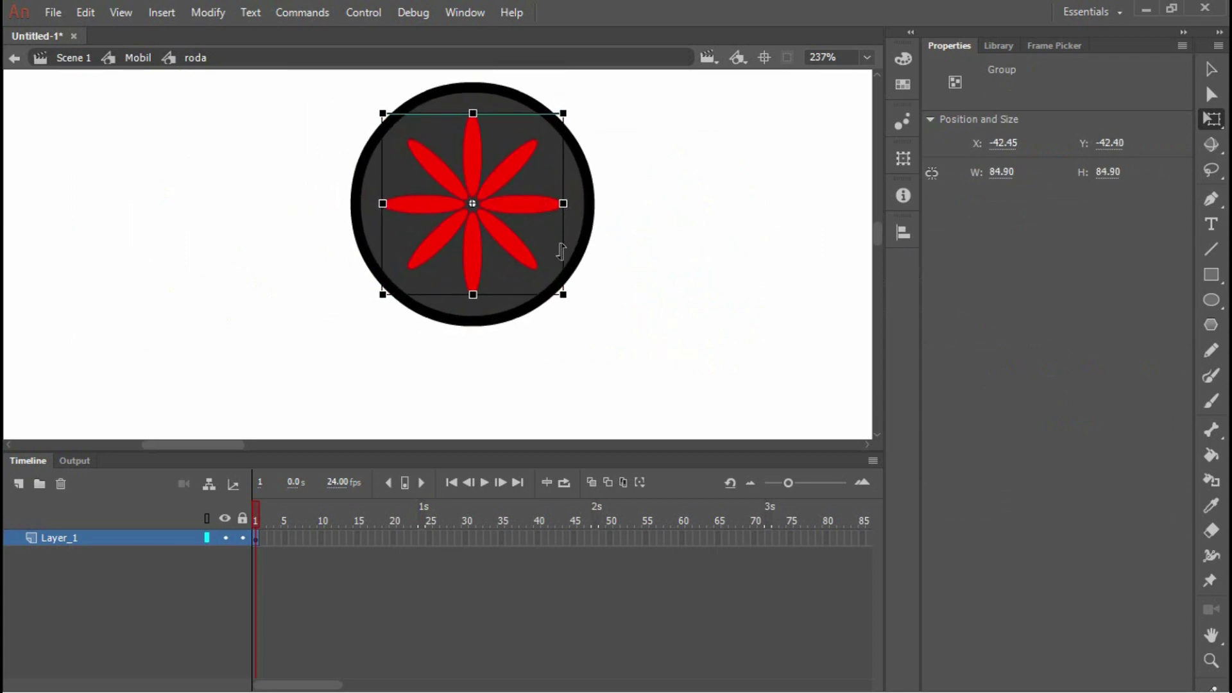
key("ctrl+b")
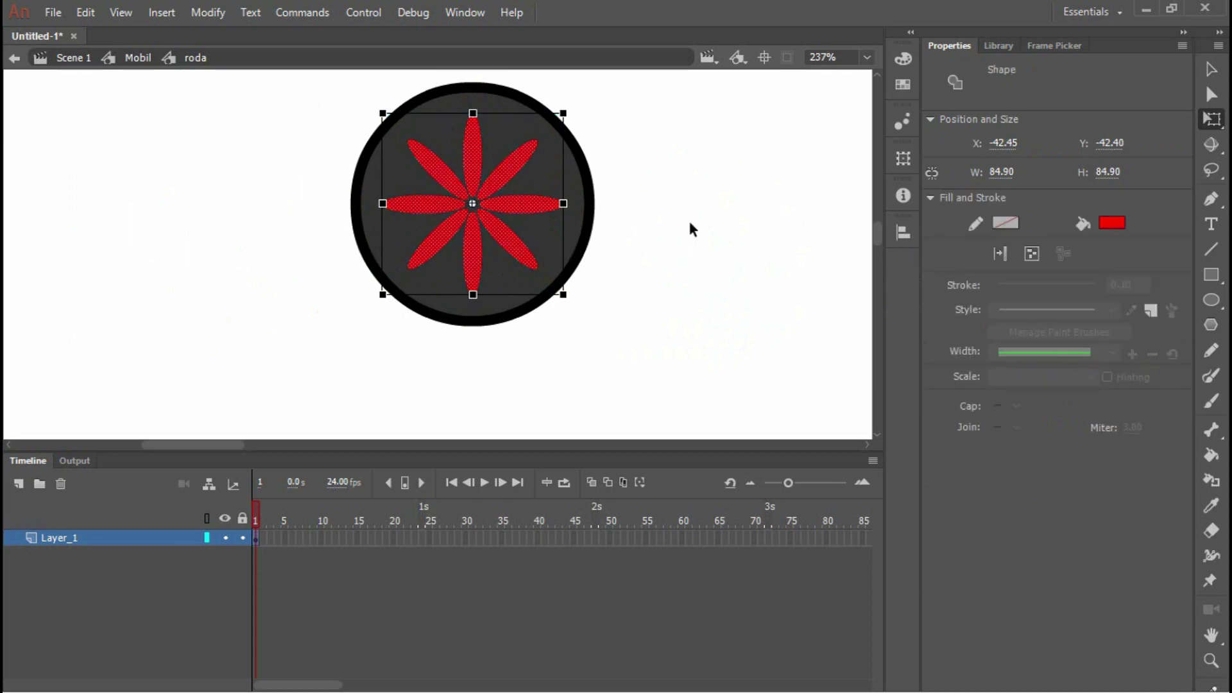
left_click(1112, 223)
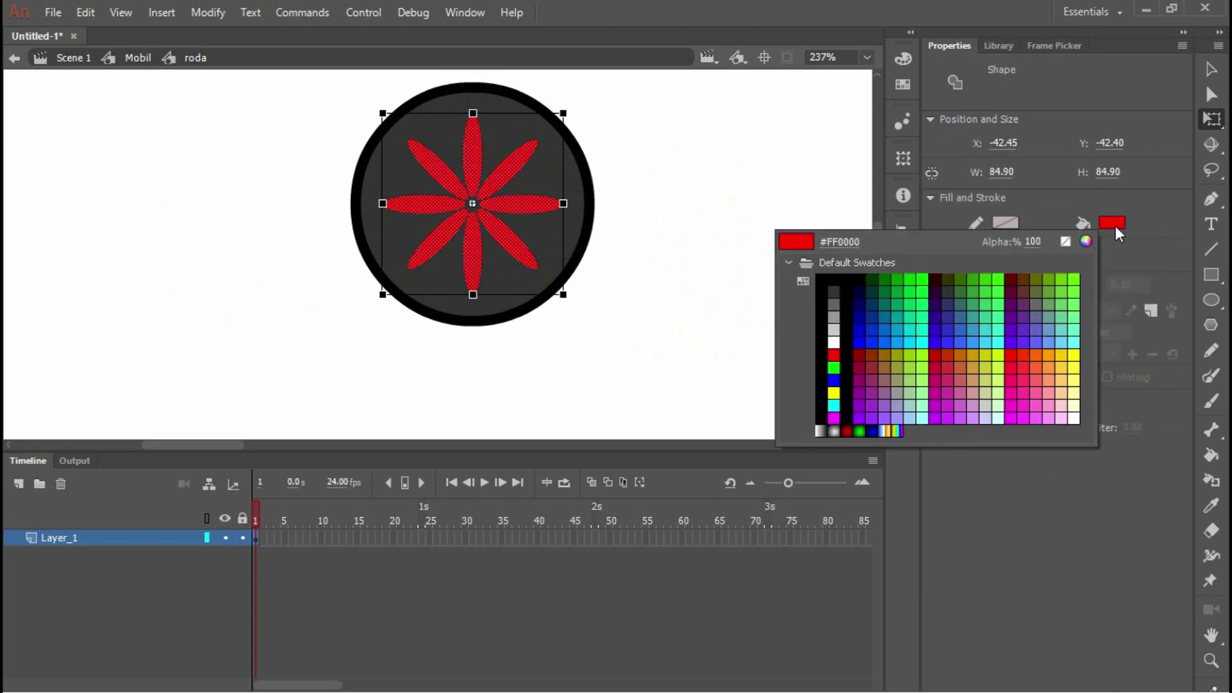
left_click(846, 335)
left_click(719, 280)
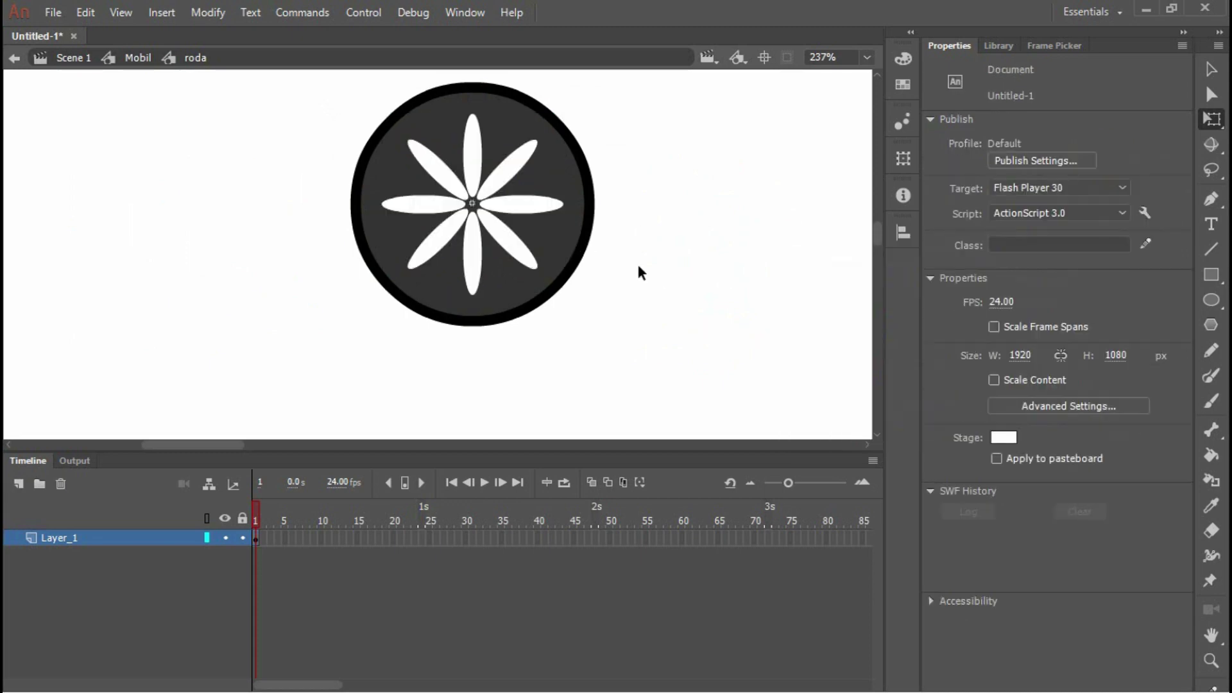
Draw a black-outlined circle about 44 px across and center it on the wheel by aligning it vertically and horizontally to the stage
key("o")
left_click_drag(680, 175, 778, 273)
key("v")
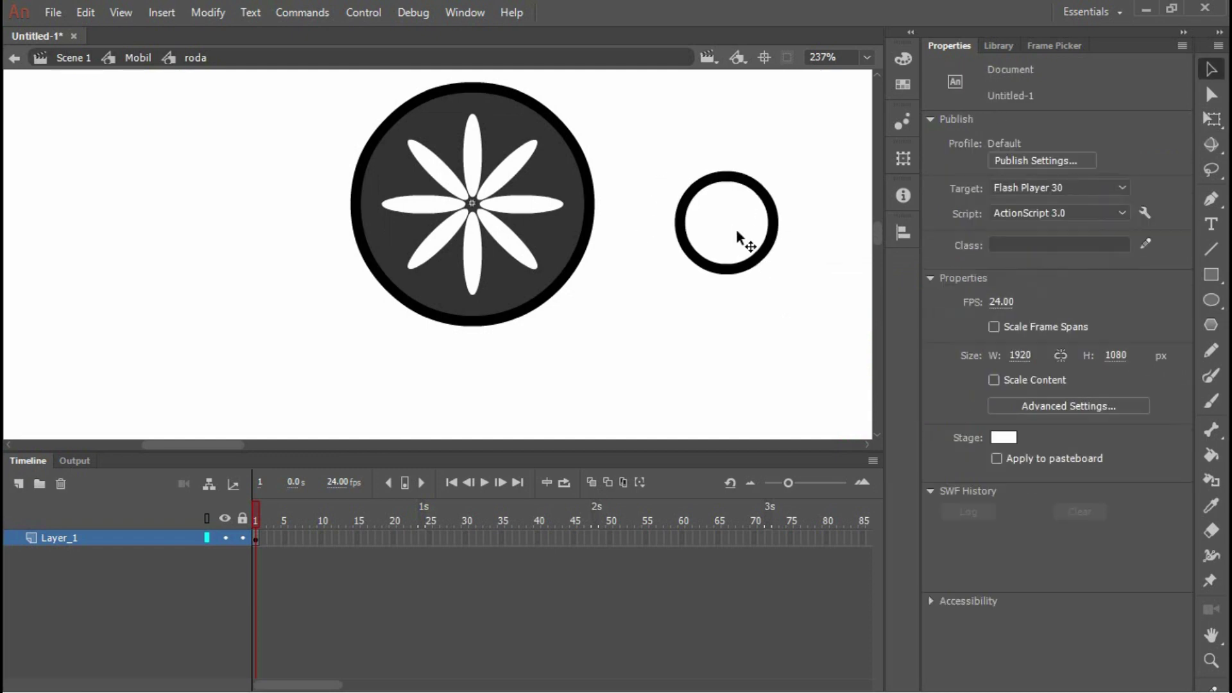
double_click(739, 237)
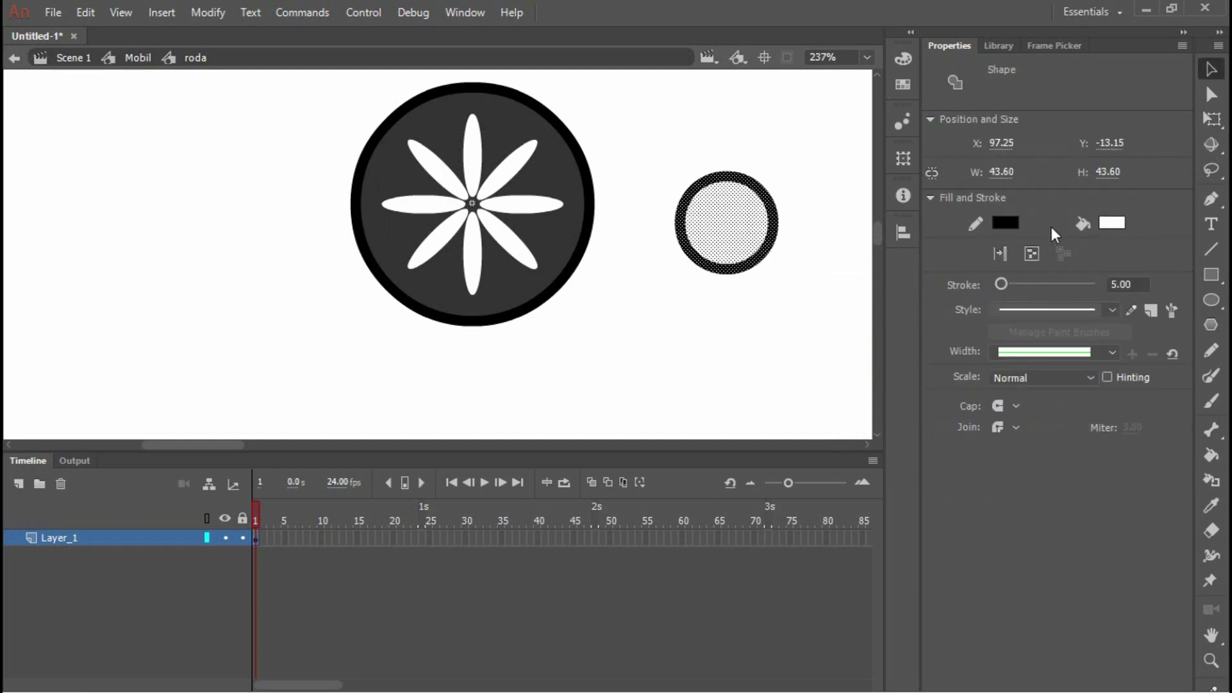
left_click(901, 232)
left_click(832, 264)
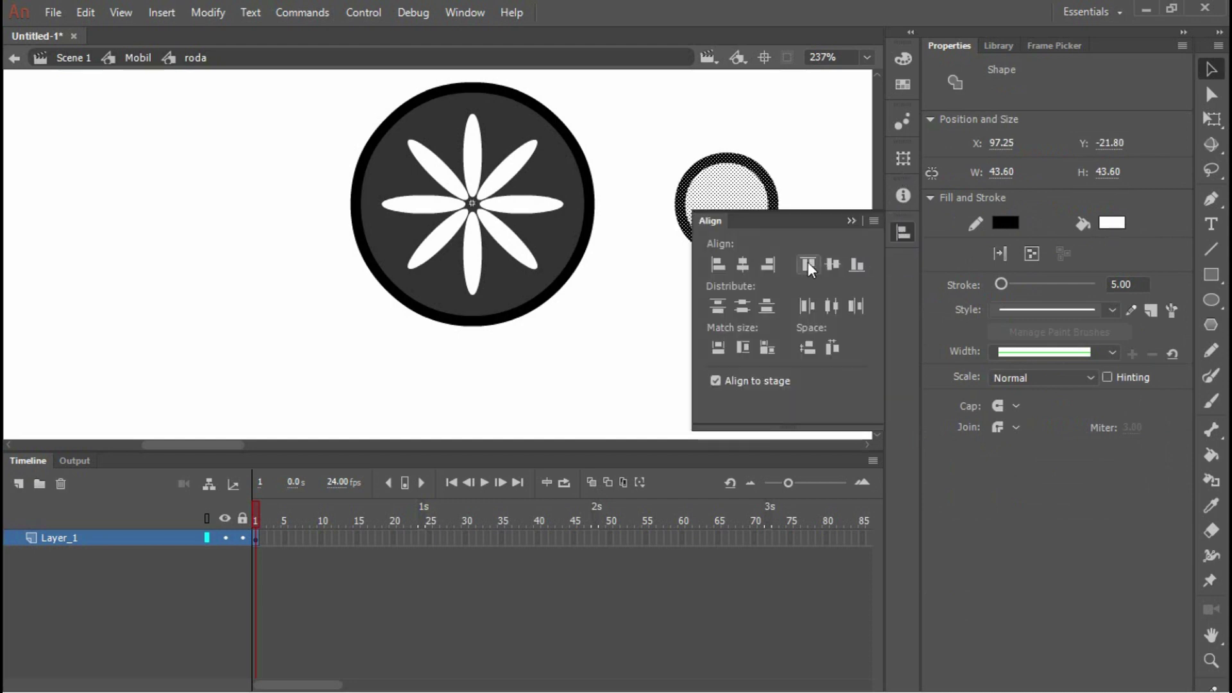
left_click(742, 264)
left_click(665, 213)
Fill the small hub circle with dark gray matching the wheel
left_click(471, 203)
left_click(1112, 223)
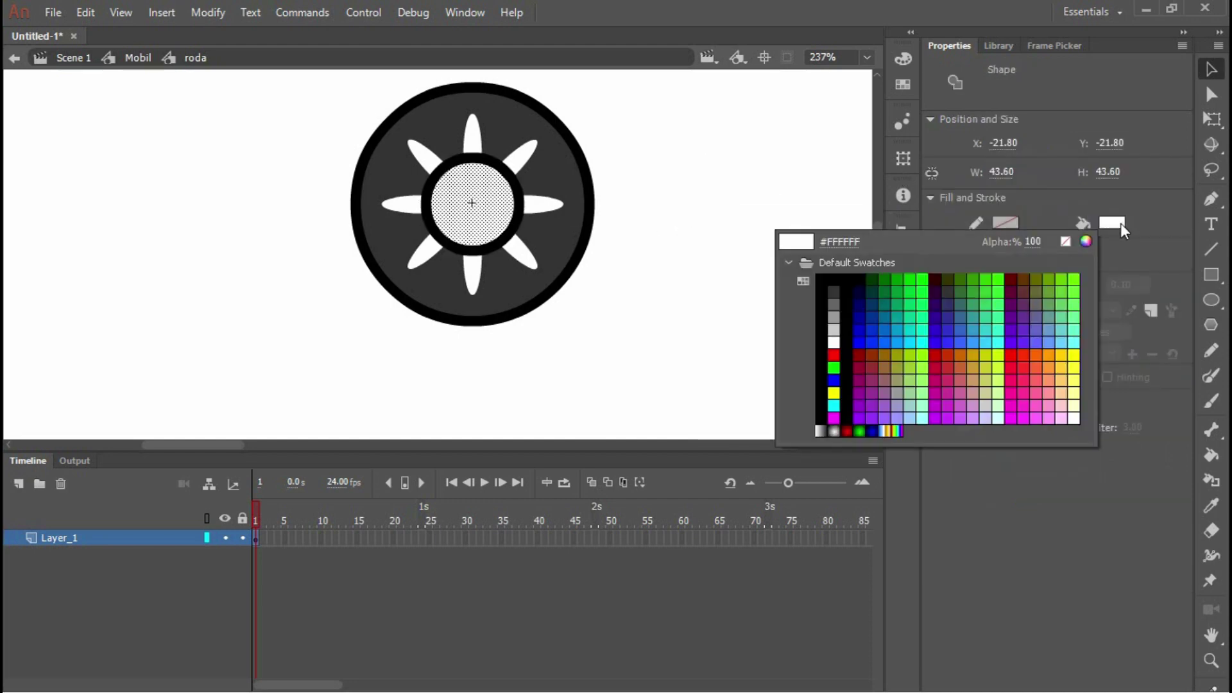
left_click(833, 293)
left_click(702, 177)
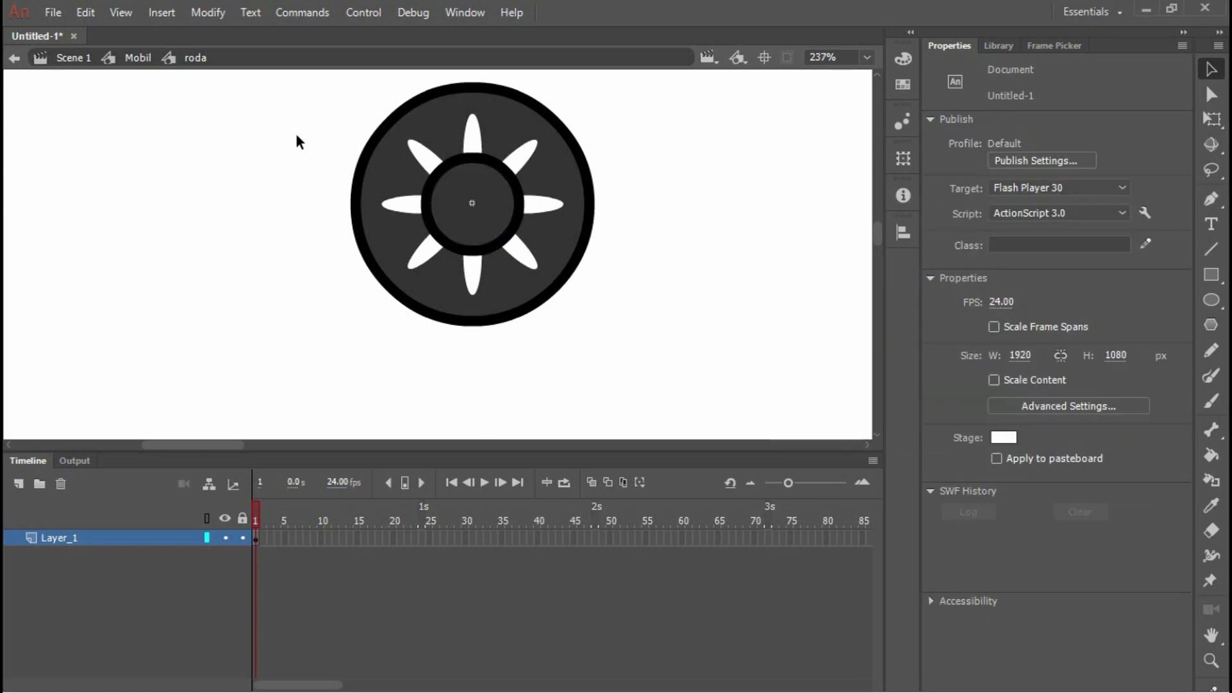
Return to the Mobil symbol, move the wheel into the car's left wheel arch and scale it to about 87 px square
left_click(136, 57)
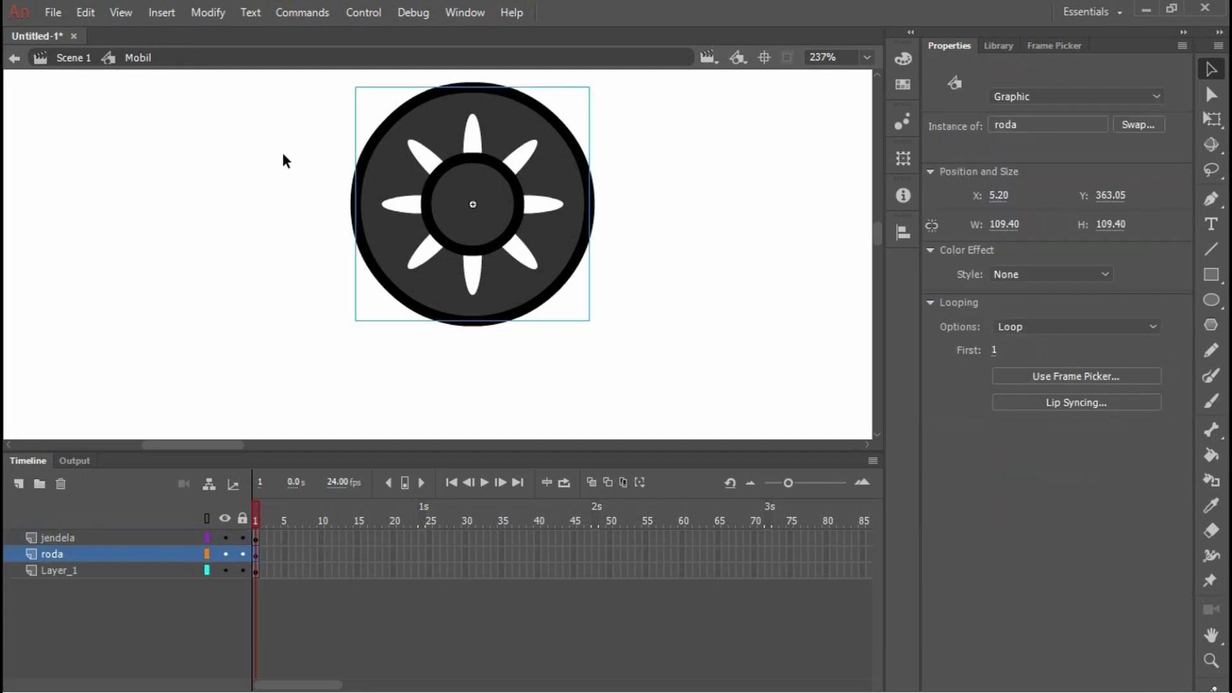
scroll(610, 257, "down", 5)
left_click_drag(528, 262, 422, 216)
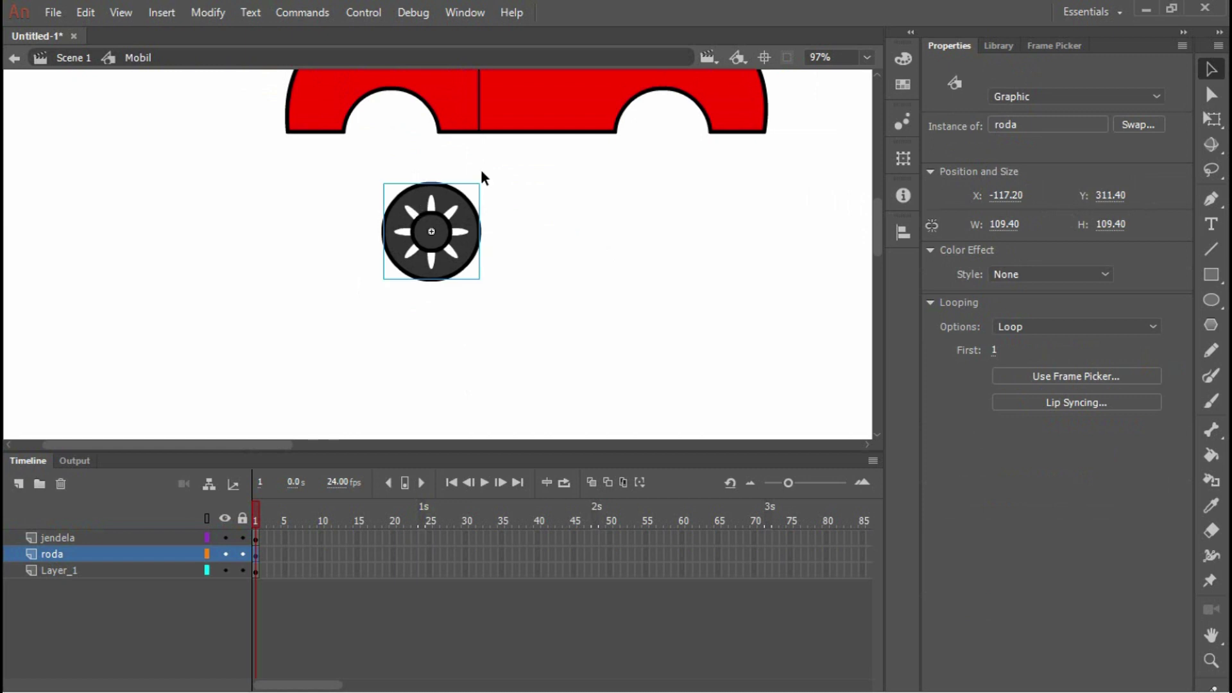
scroll(482, 176, "up", 1)
scroll(443, 289, "up", 2)
left_click_drag(420, 318, 369, 219)
key("q")
left_click_drag(414, 261, 443, 231)
scroll(329, 168, "up", 4)
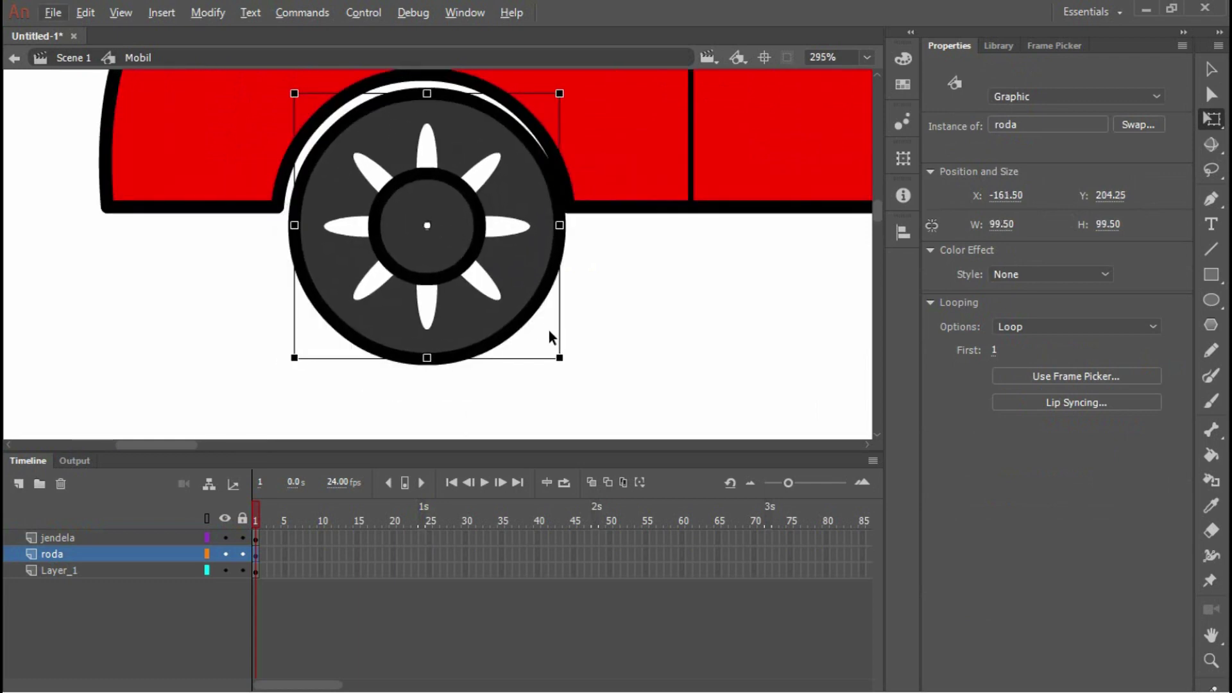
left_click_drag(558, 356, 540, 340)
left_click_drag(486, 237, 475, 225)
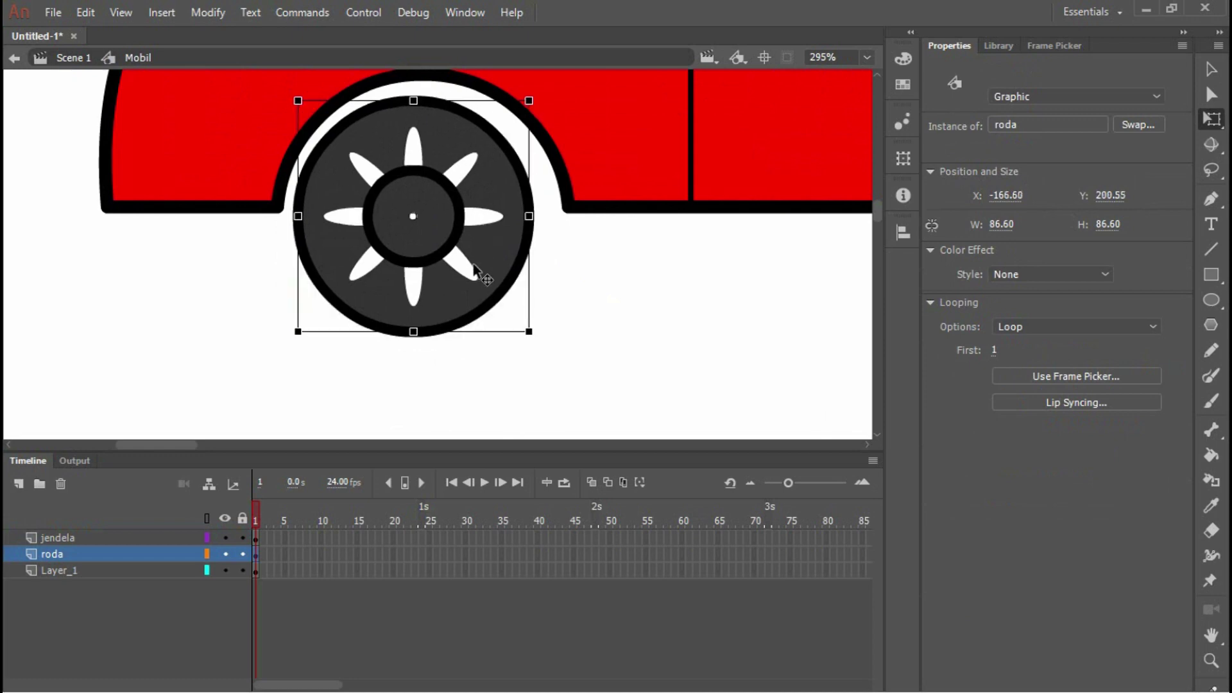
Place a copy of the wheel in the car's right wheel arch, level with the first wheel
scroll(474, 264, "up", 1)
left_click_drag(472, 282, 885, 311)
scroll(469, 295, "down", 3)
left_click_drag(726, 303, 560, 300)
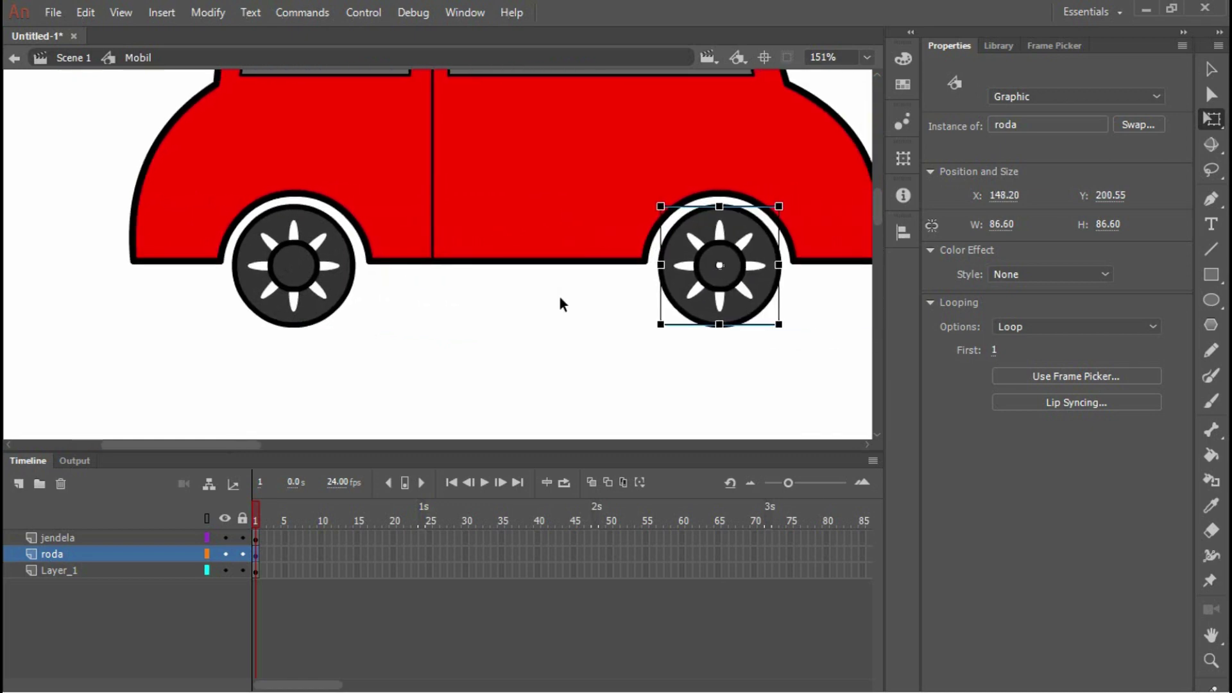
left_click(677, 363)
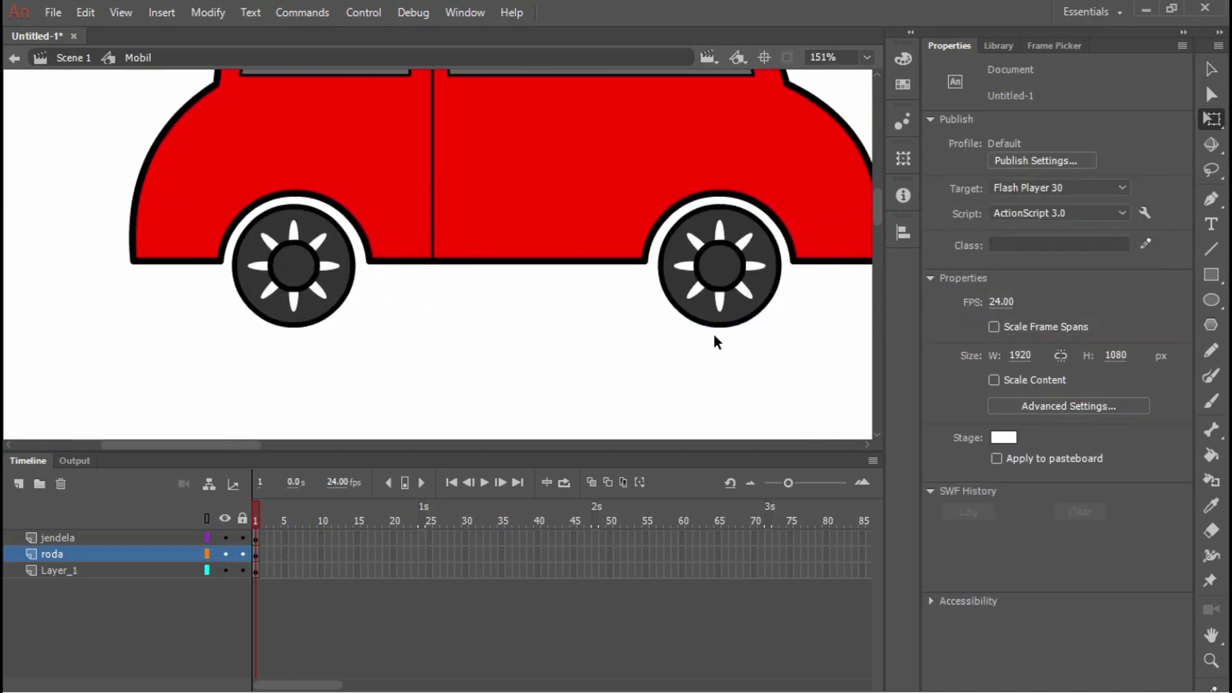
left_click(738, 295)
left_click(538, 324)
scroll(537, 324, "down", 3)
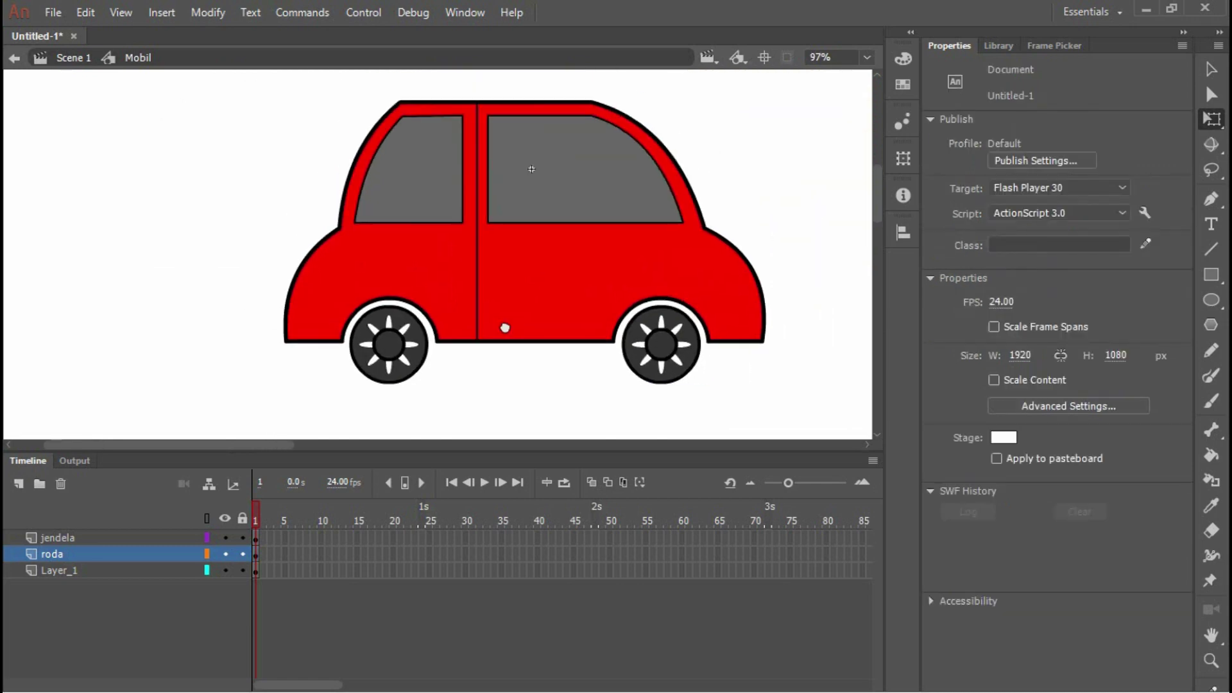
Squash the contents of the jendela and Layer_1 layers together from the roof down to a height of about 208 px, leaving out the roda layer
left_click(579, 312)
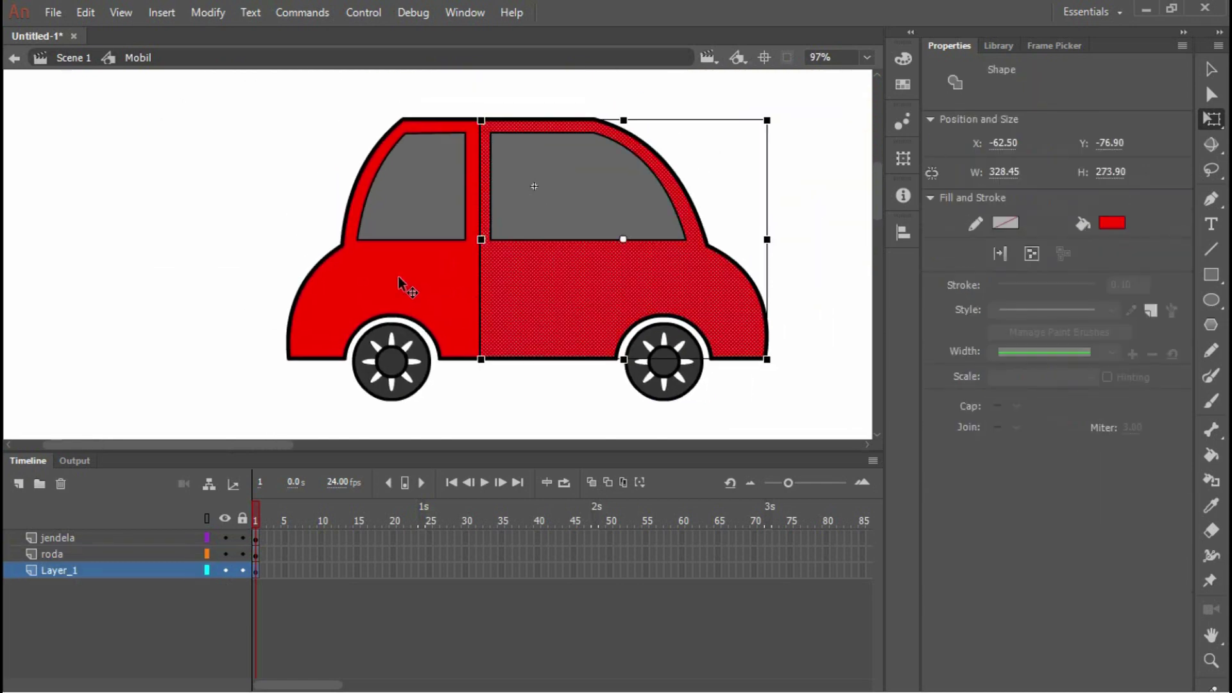
left_click(257, 417)
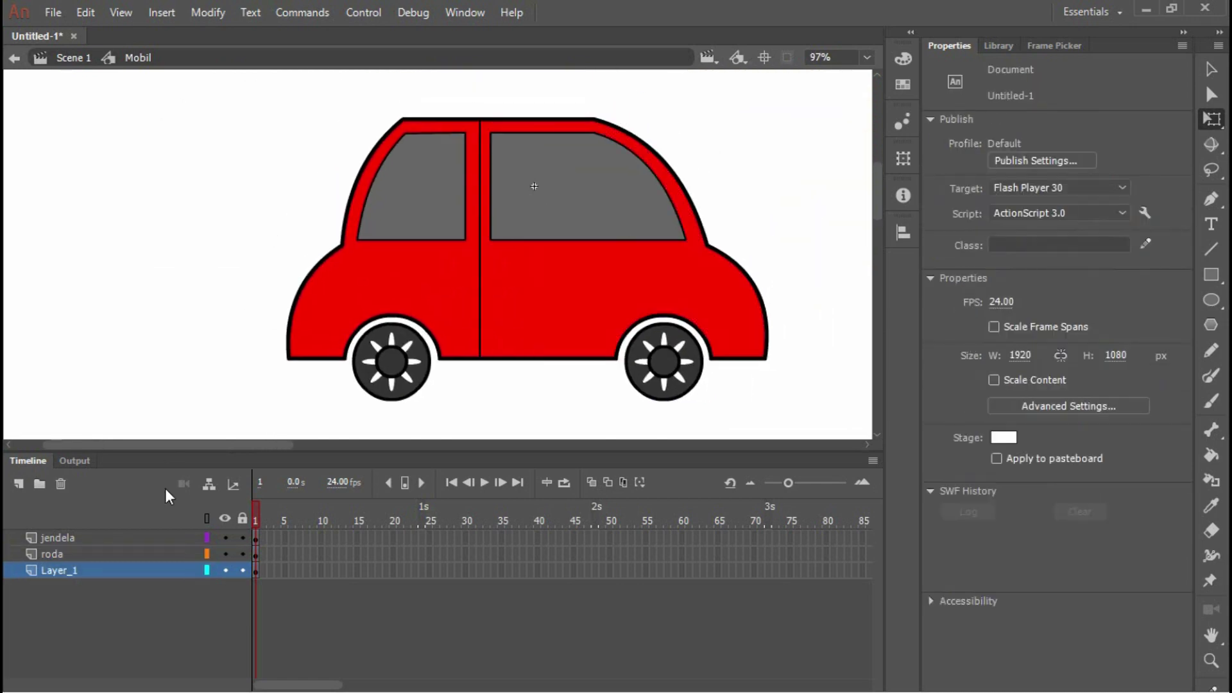
left_click(86, 552)
left_click(86, 539)
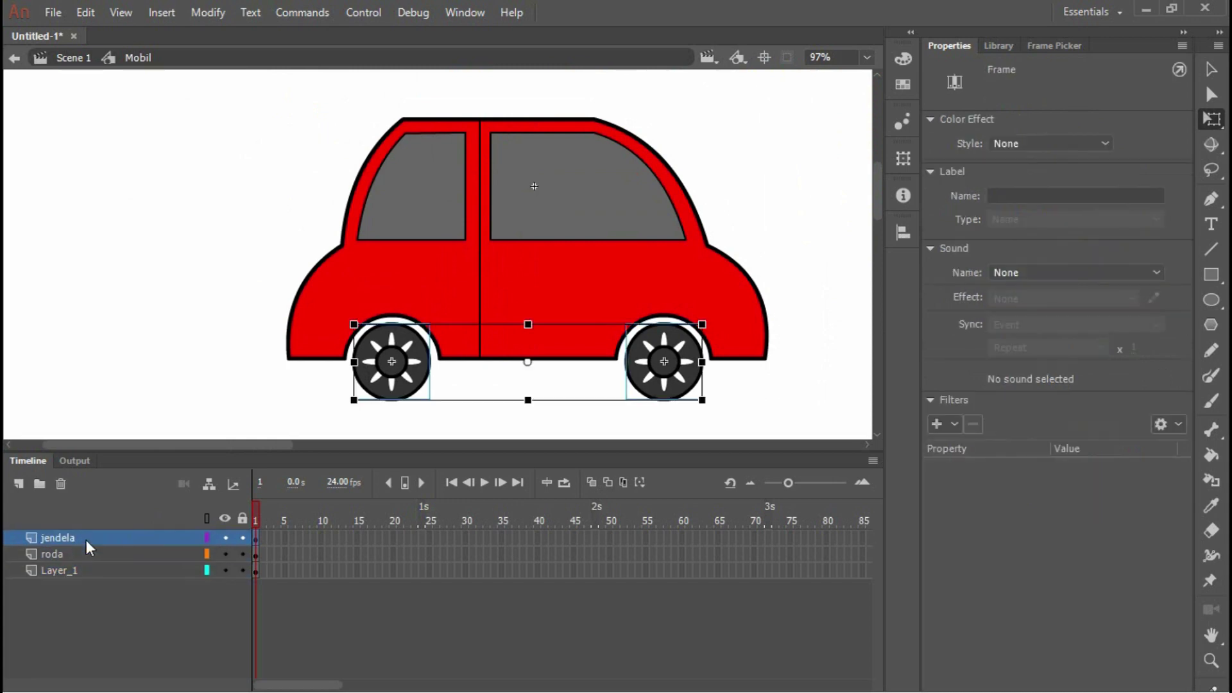
left_click(82, 571, "ctrl")
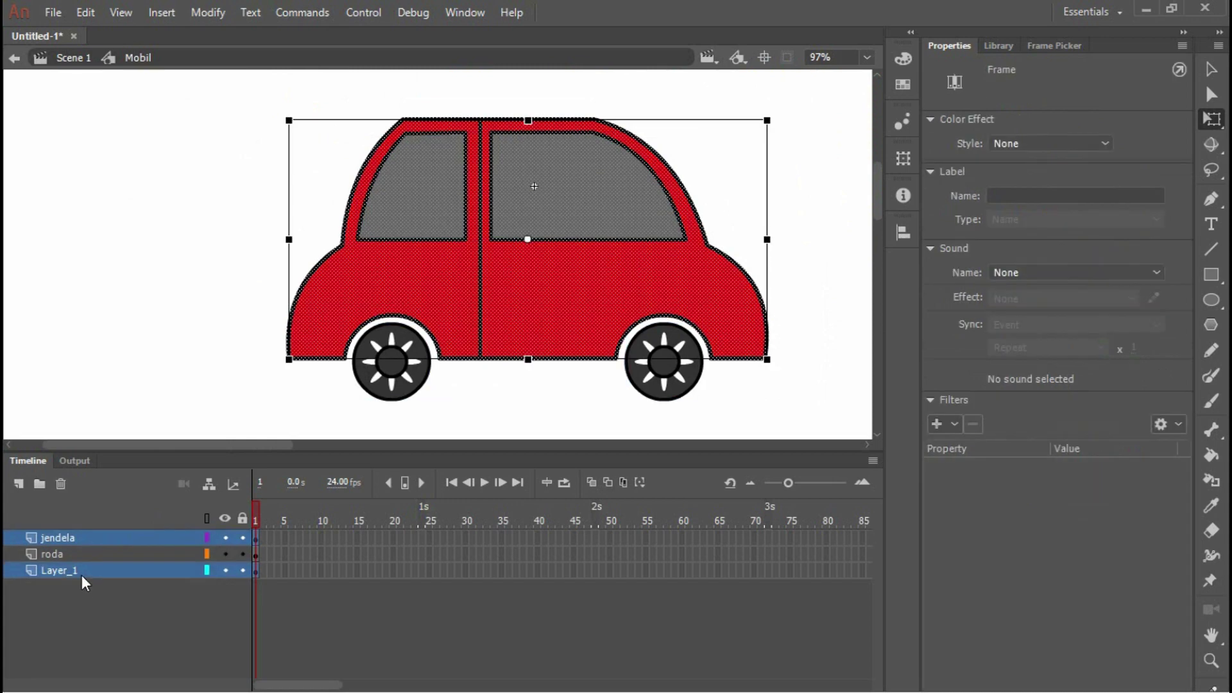
left_click_drag(527, 118, 527, 177)
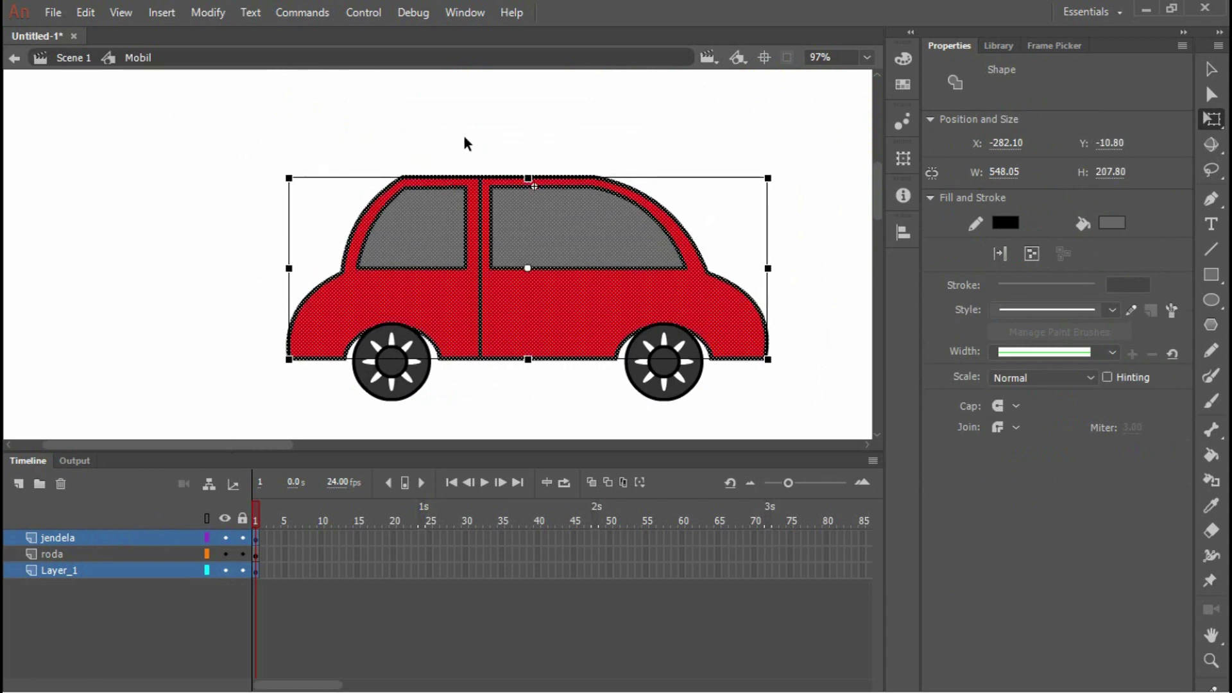
left_click(486, 372)
Select both wheels and move them together slightly lower in the wheel arches
left_click(415, 385)
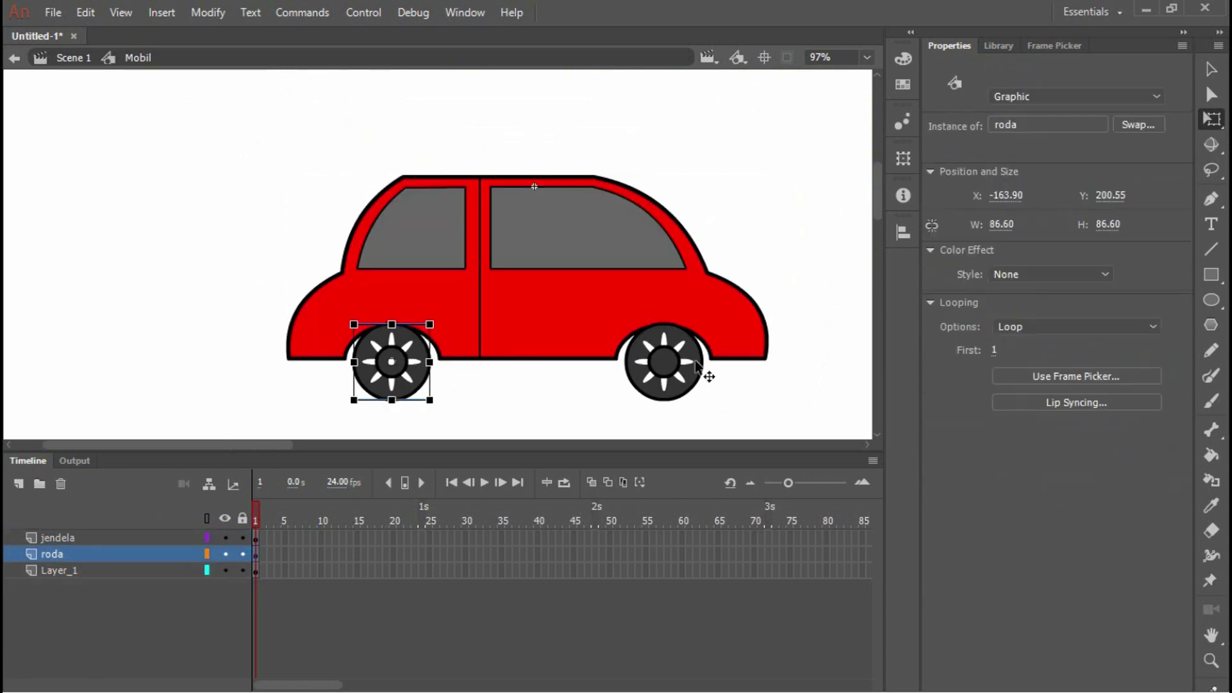
left_click(670, 375, "shift")
left_click_drag(667, 376, 672, 391)
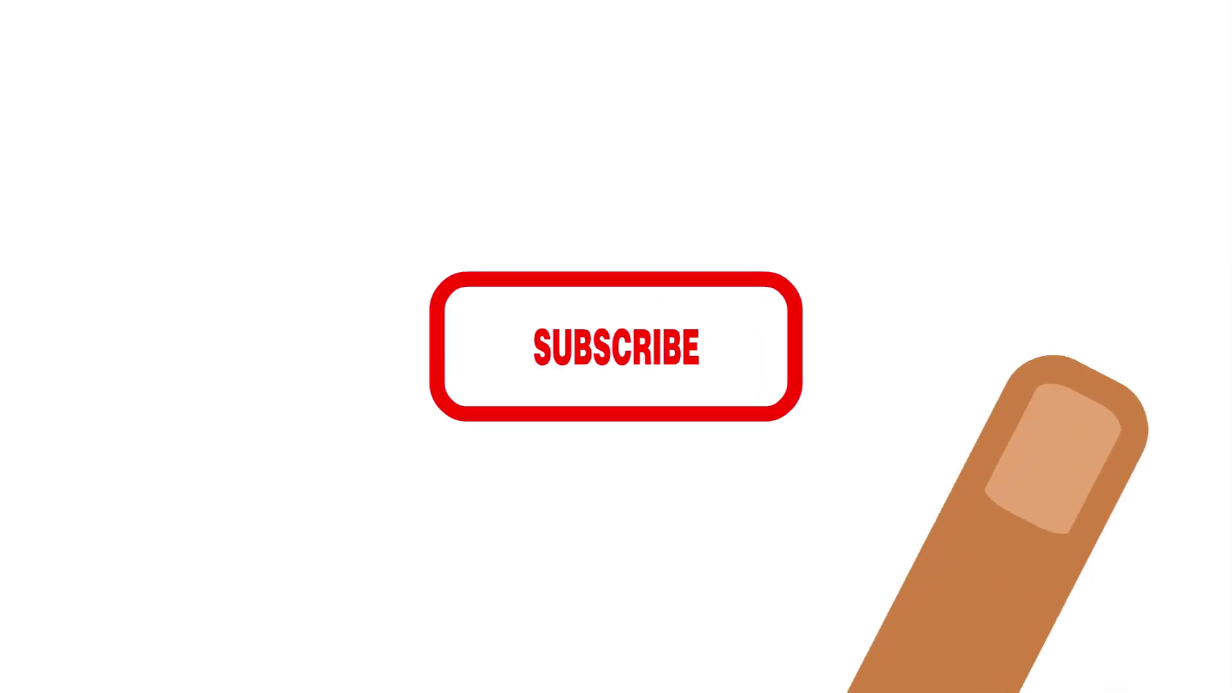